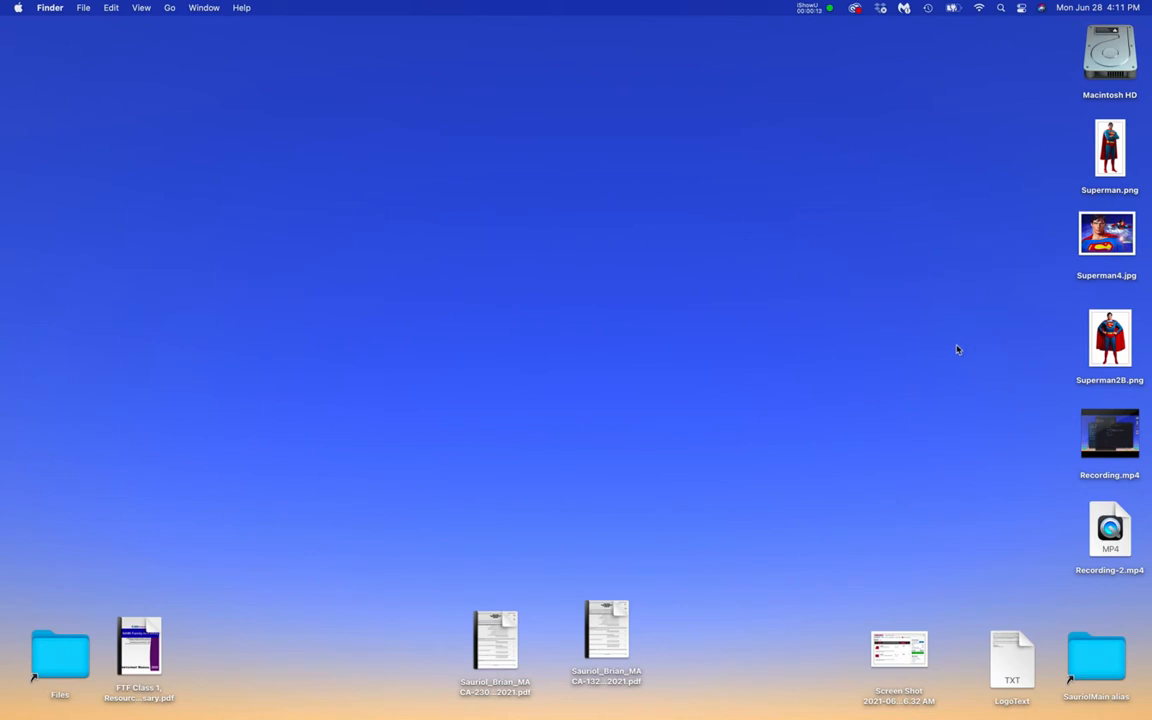
Preview the desktop images Superman.png, Superman4.jpg and Superman2B.png one after another.
left_click(934, 392)
left_click(1106, 152)
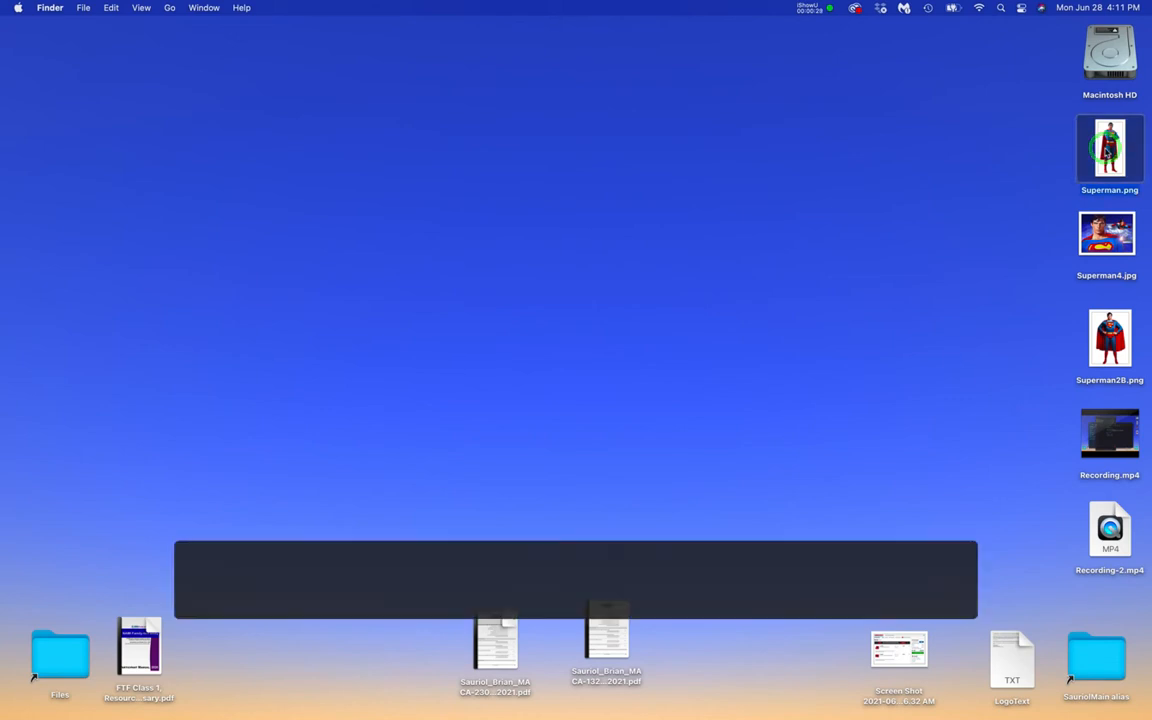
key("space")
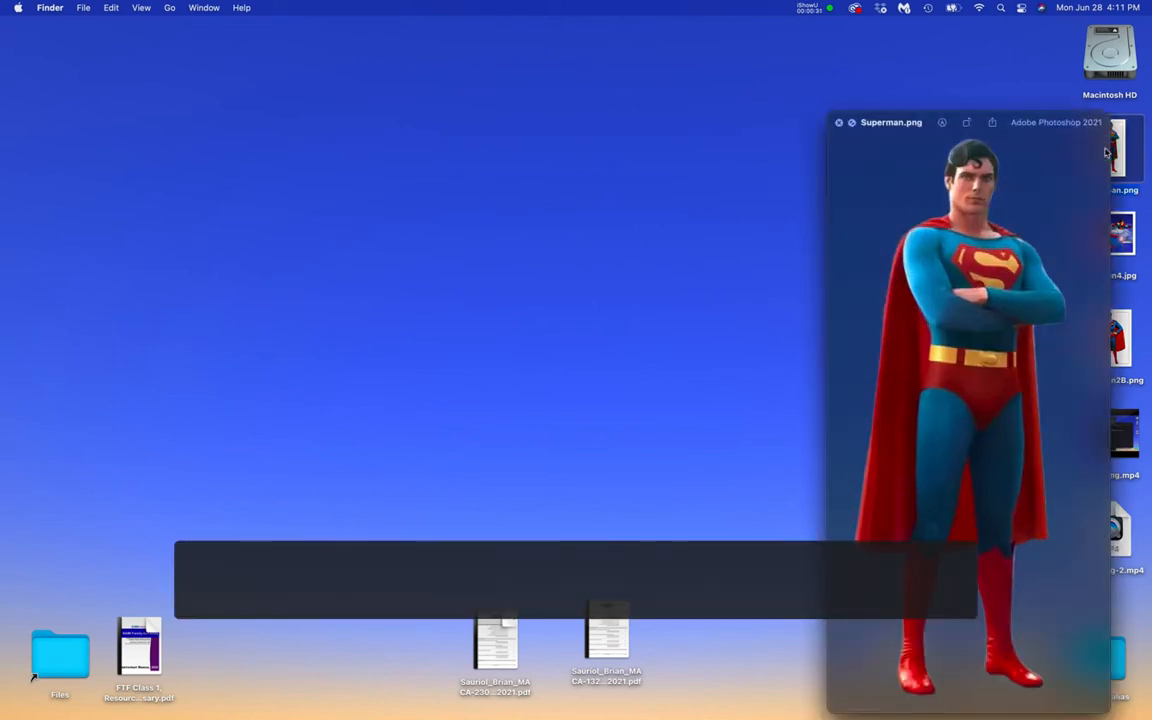
key("Down")
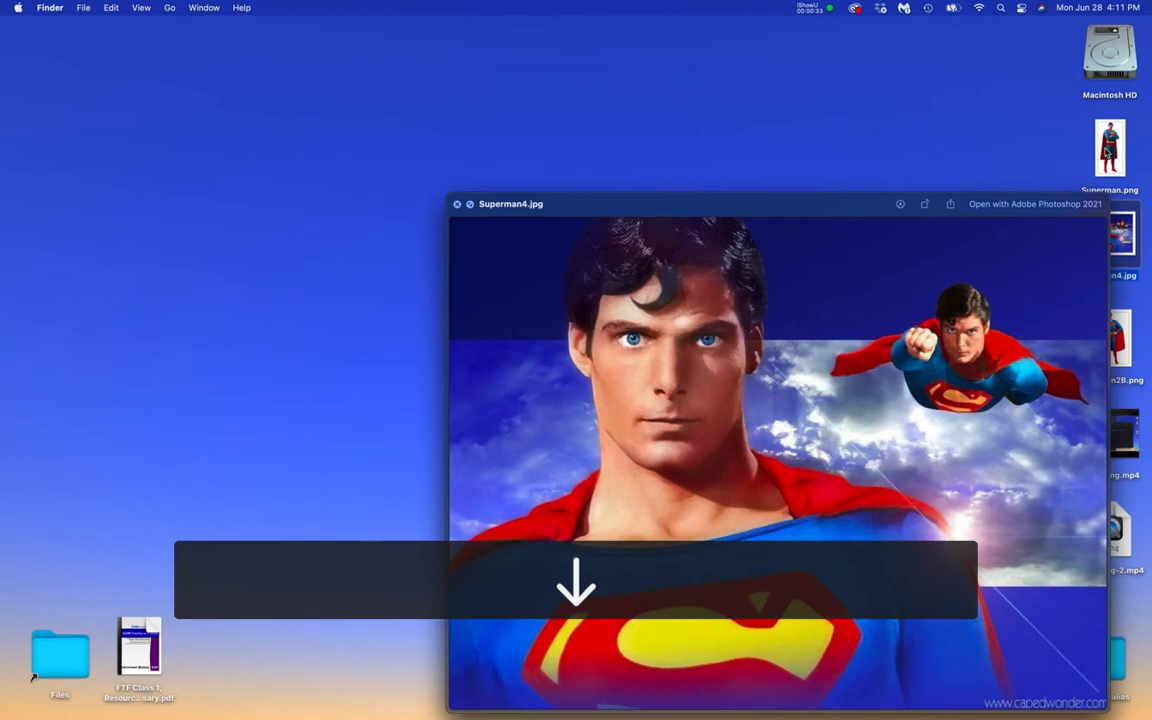
key("Down")
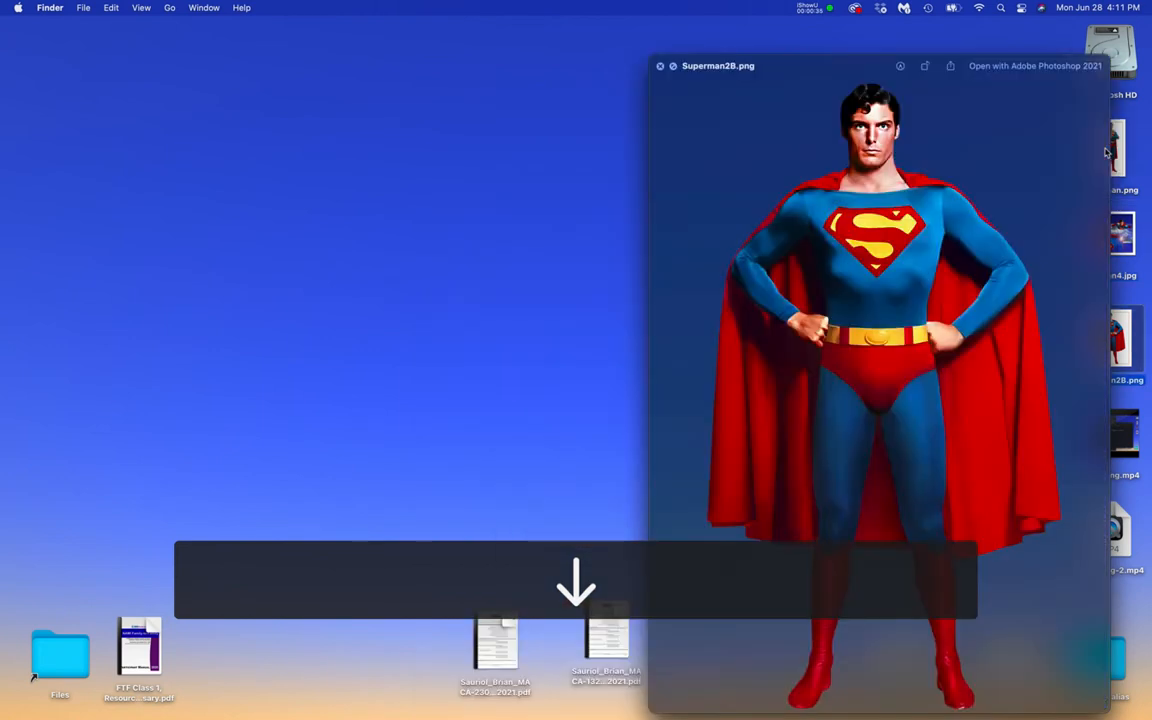
left_click(604, 186)
left_click(861, 41)
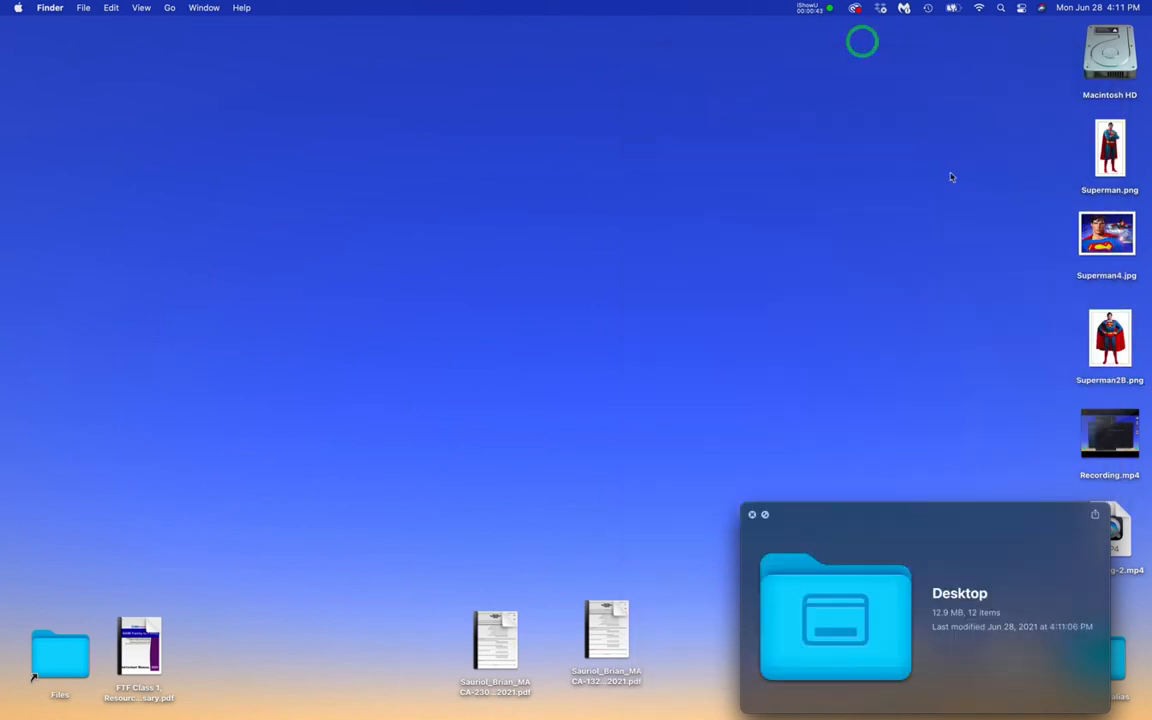
Move Superman4.jpg to an empty area in the upper middle of the desktop and close its preview.
left_click_drag(1107, 233, 553, 128)
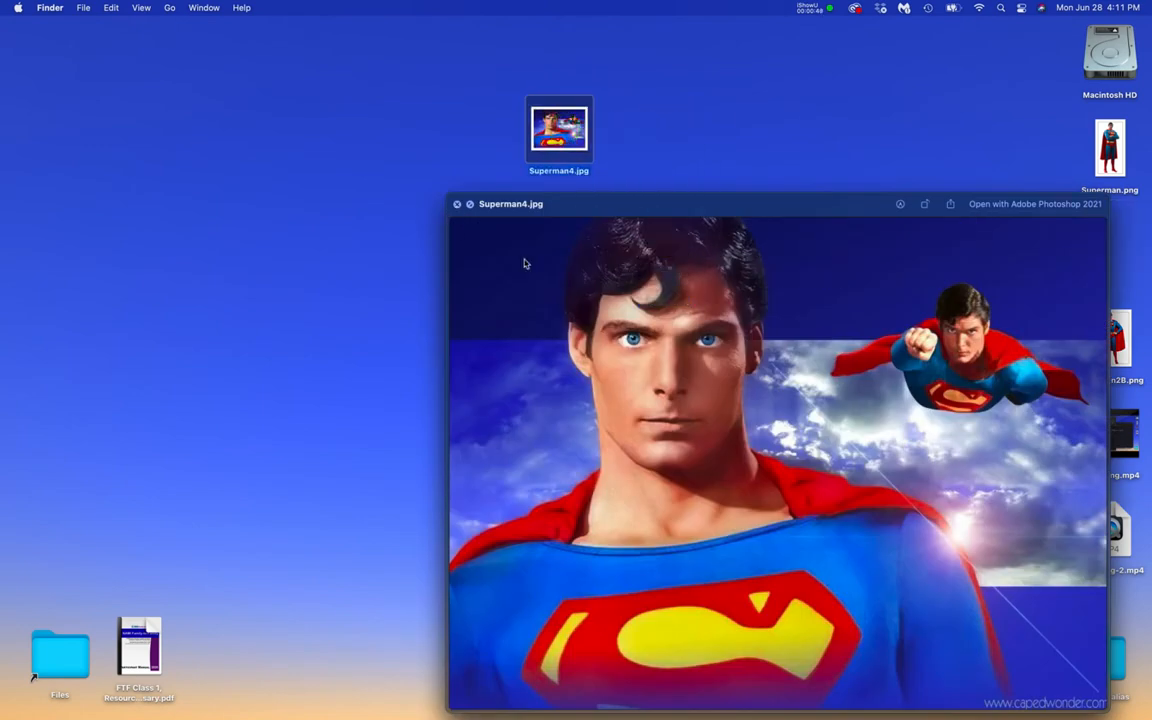
left_click(457, 205)
left_click(587, 245)
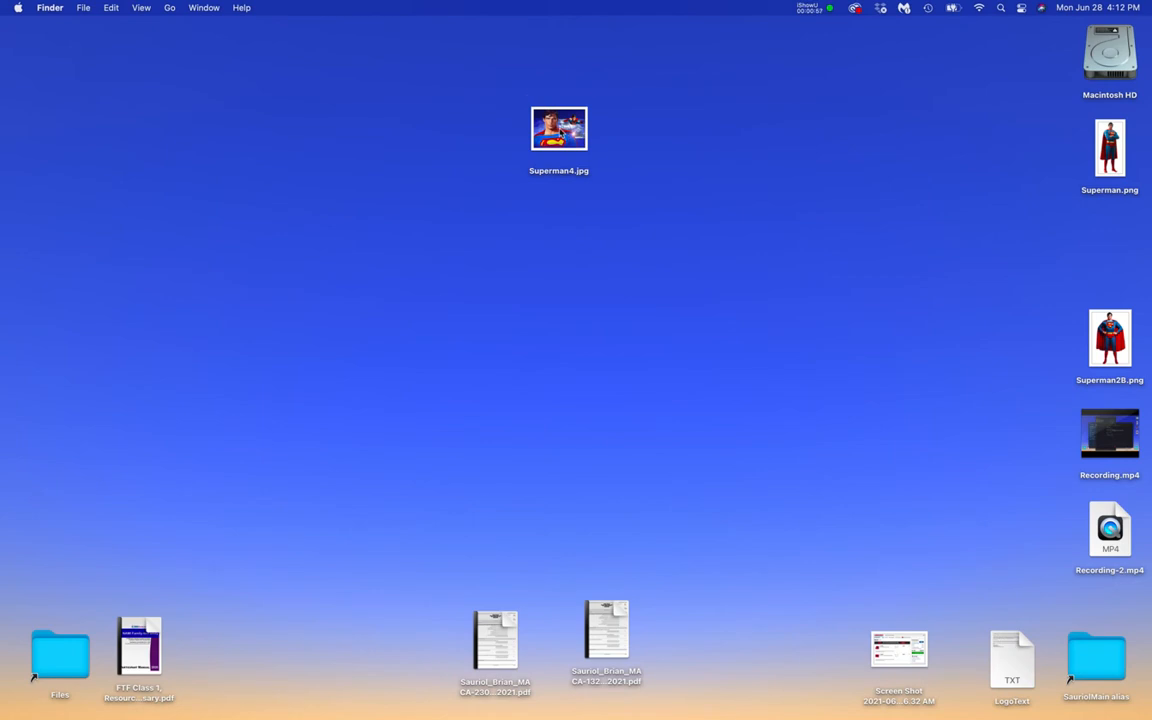
Open Superman4.jpg in Adobe Photoshop 2021 and show it in full-screen mode with the menu bar.
right_click(562, 127)
mouse_move(577, 151)
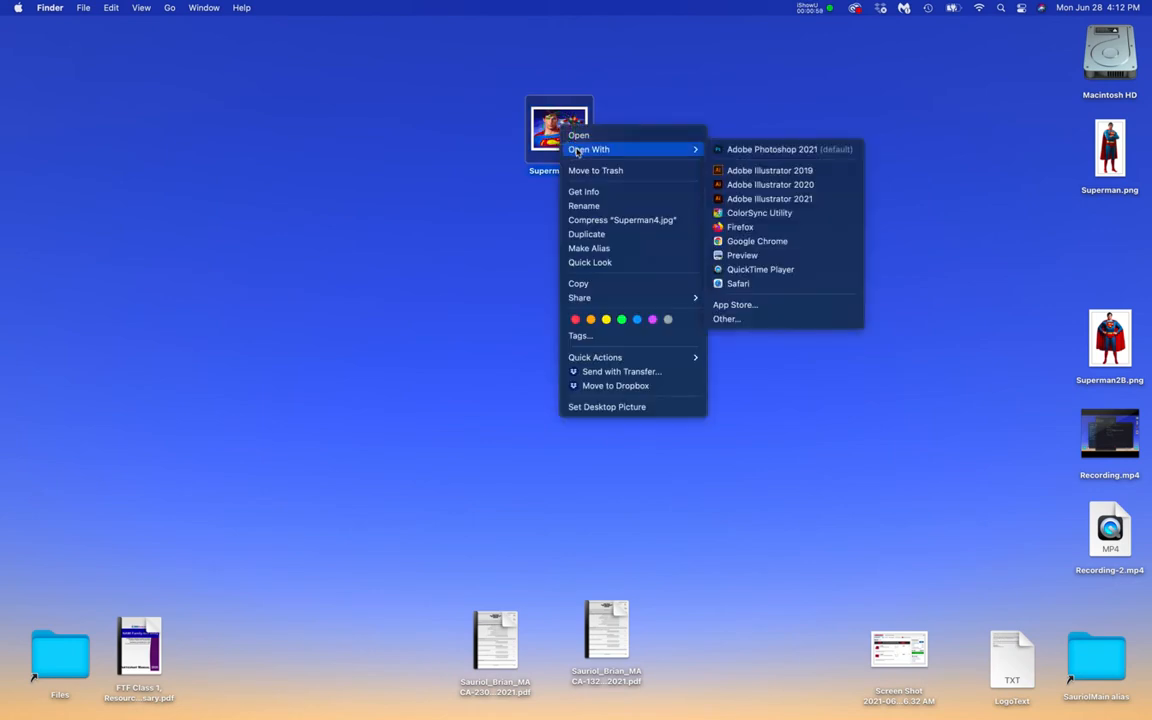
left_click(747, 151)
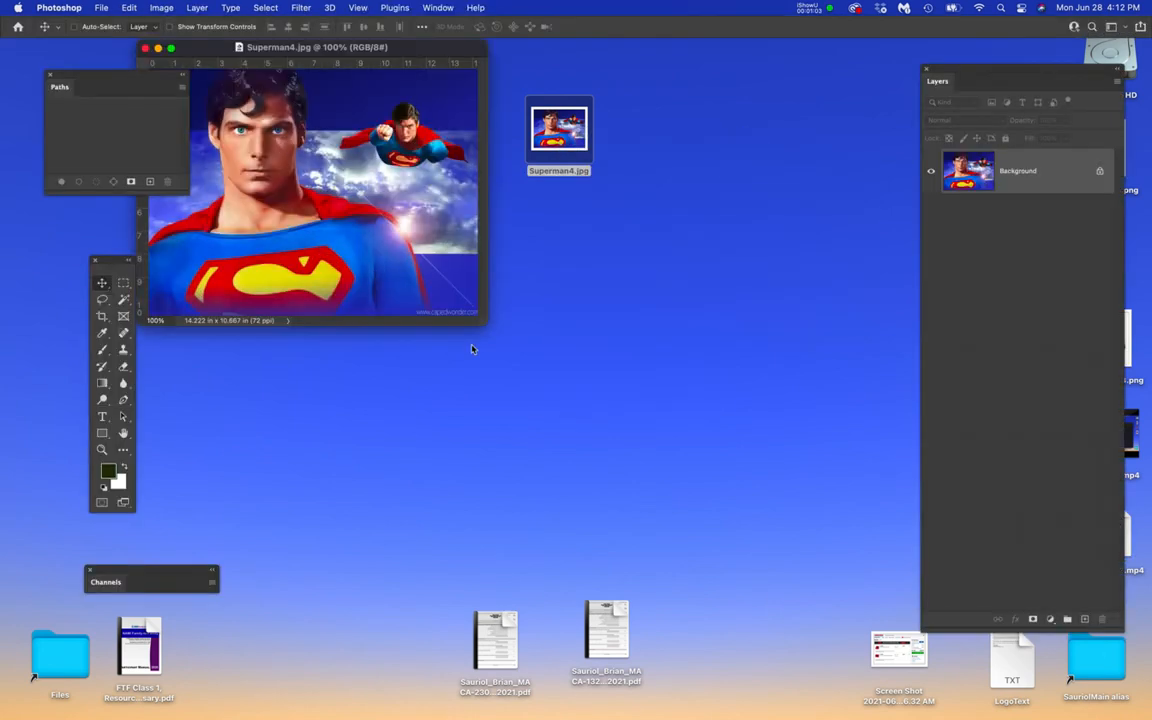
key("f")
key("f")
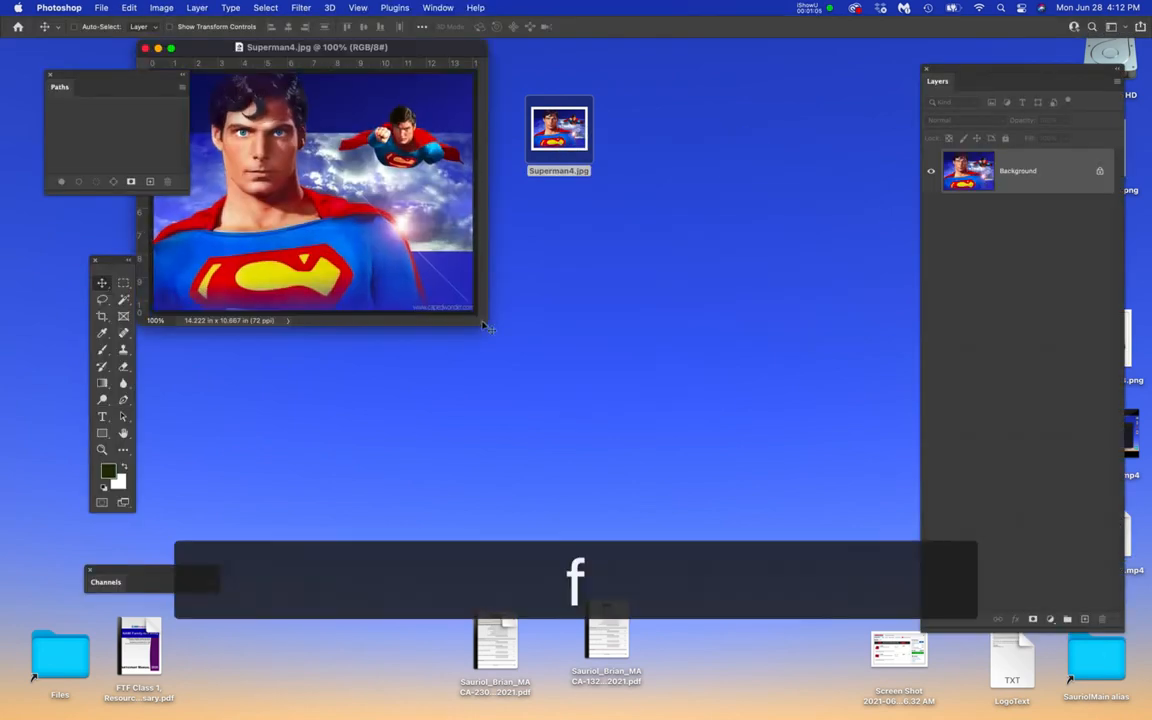
key("f")
key("f")
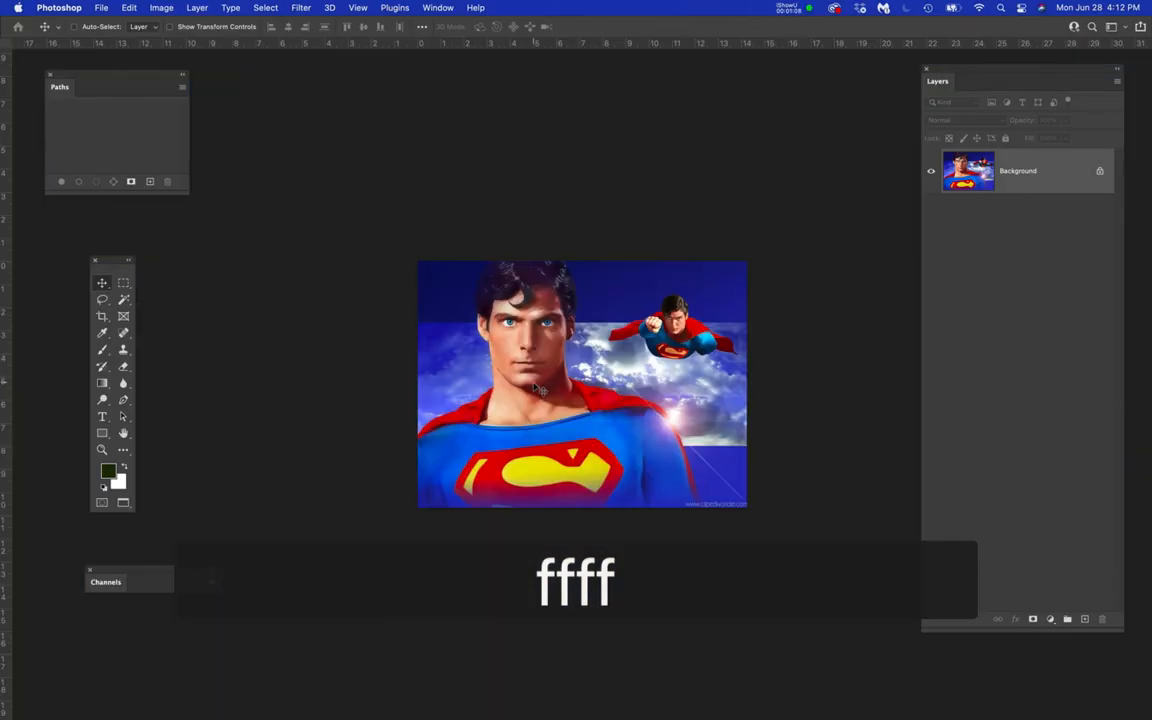
Examine the pixel quality of the large face around the eyes at close range and in the whole picture.
scroll(536, 387, "up", 3)
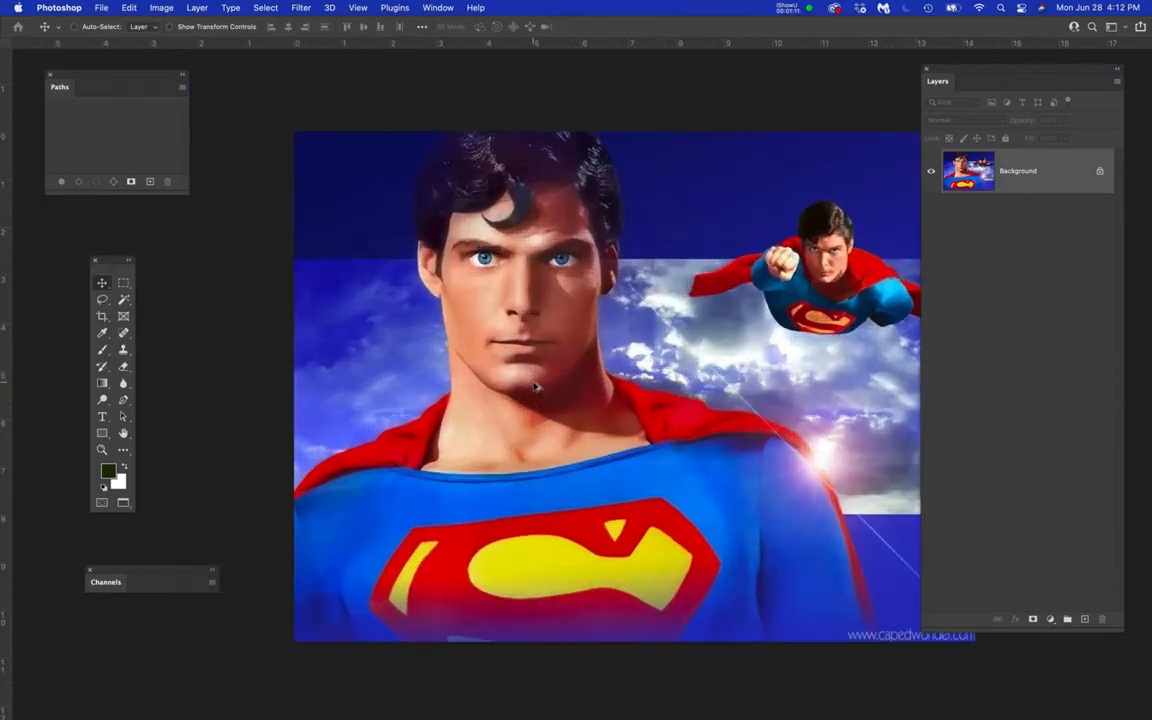
scroll(536, 271, "up", 5)
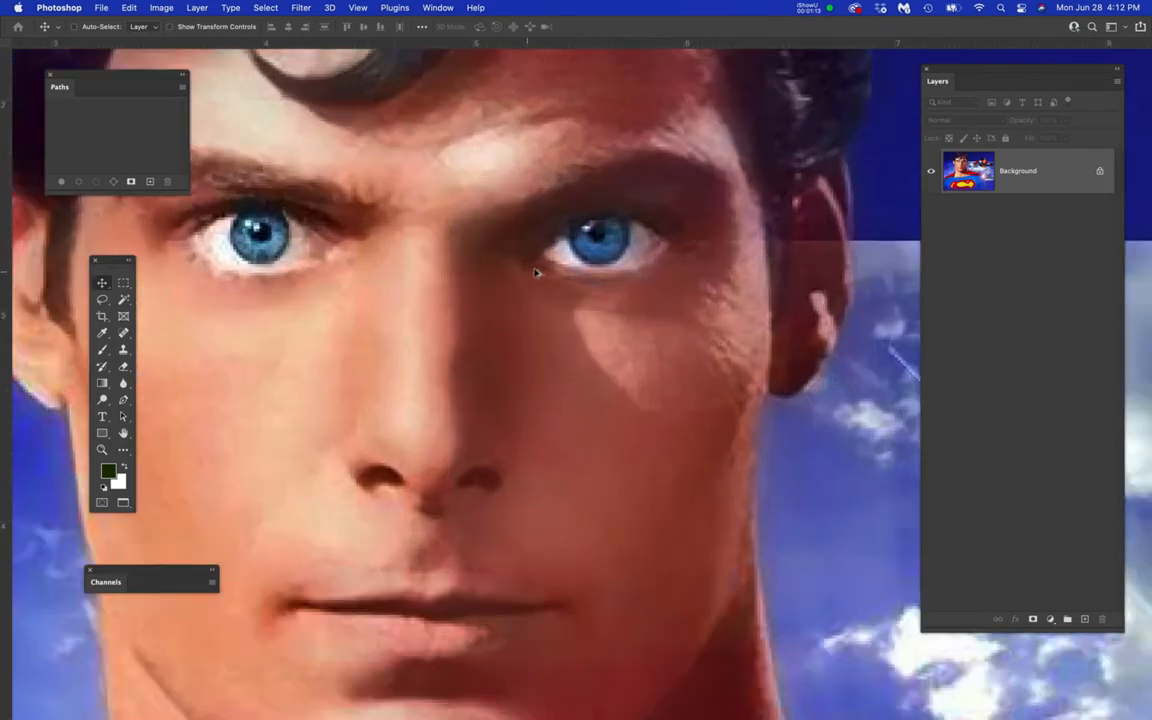
scroll(536, 271, "up", 3)
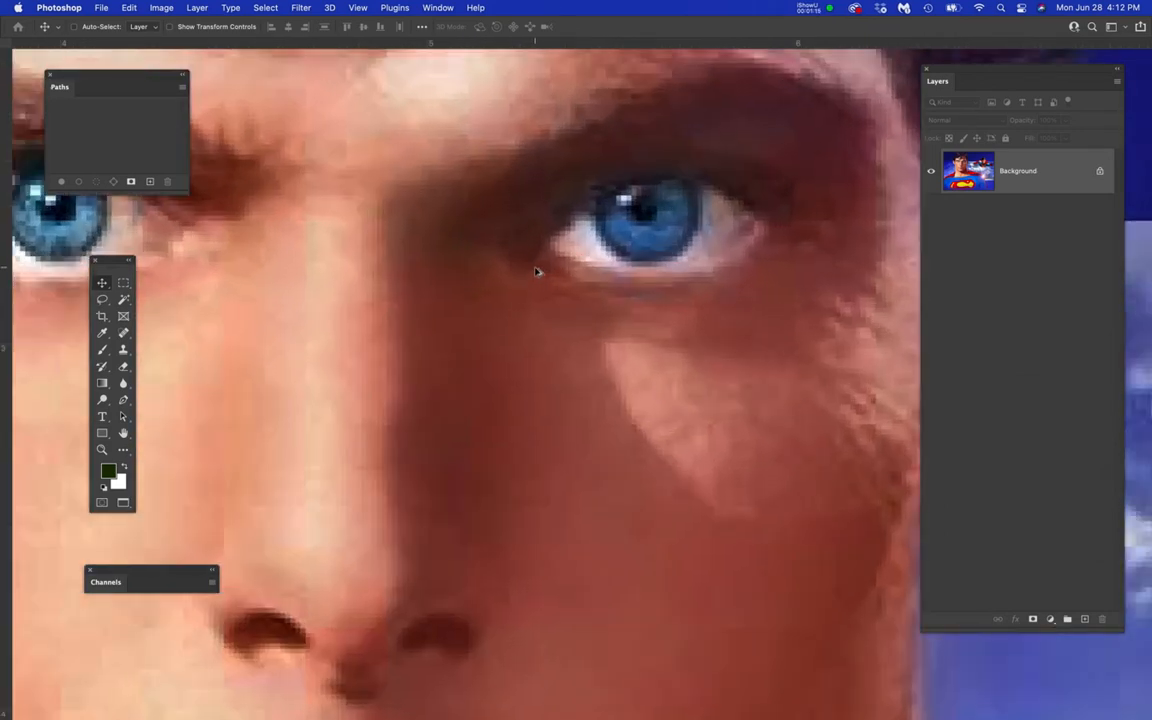
scroll(536, 271, "down", 8)
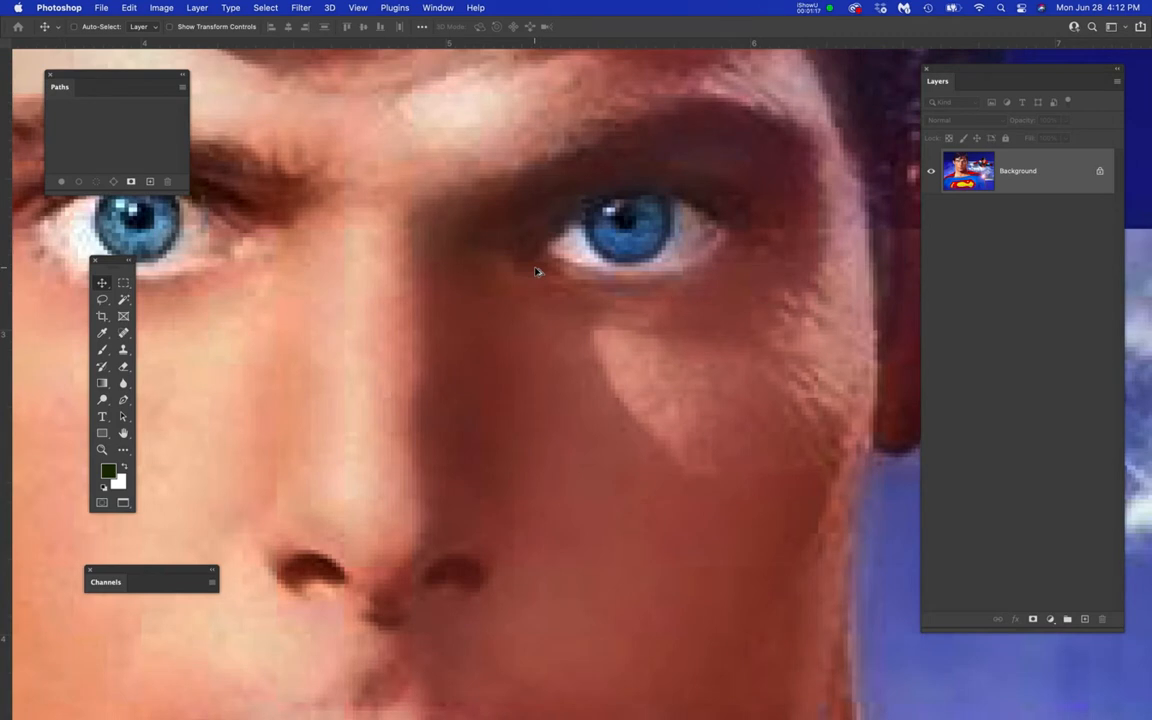
scroll(536, 271, "down", 6)
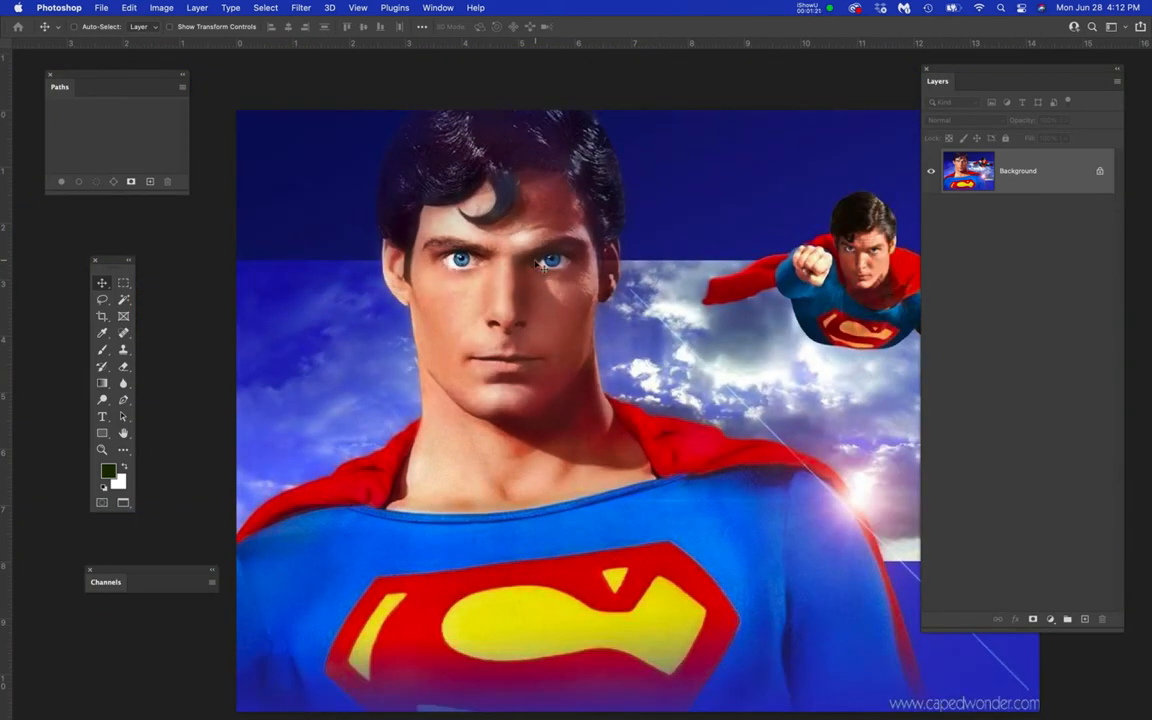
scroll(549, 256, "up", 10)
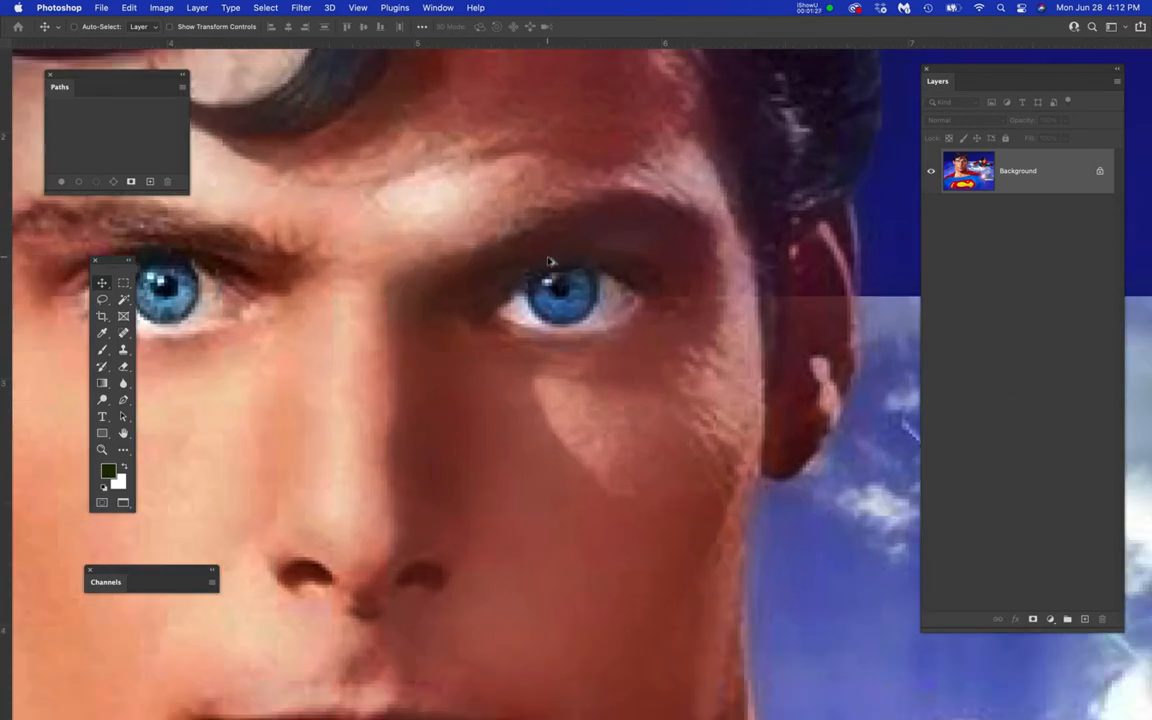
scroll(549, 262, "down", 5)
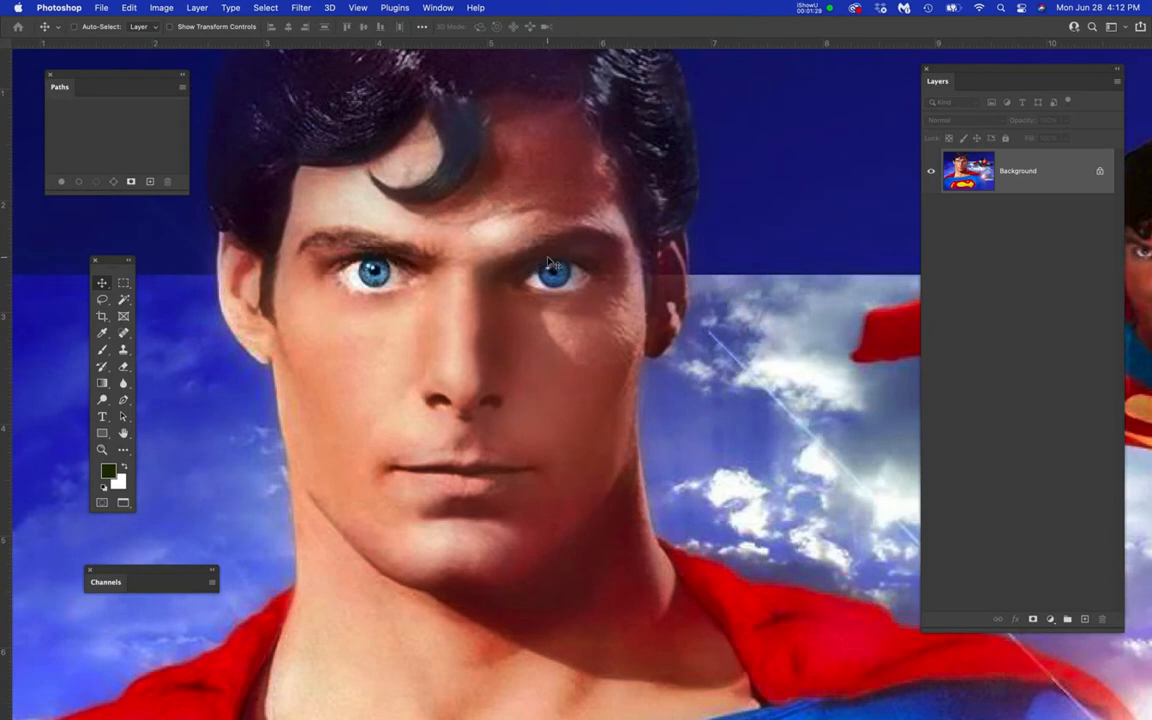
scroll(455, 248, "down", 3)
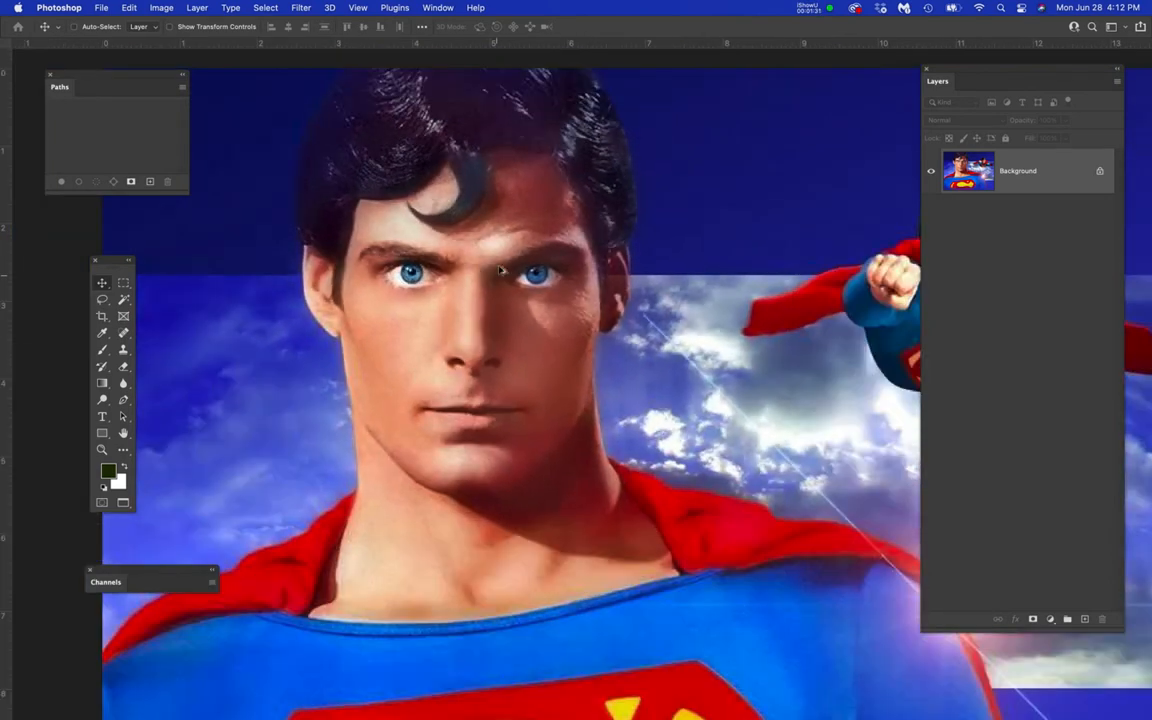
Resample the image to a width of 9 inches at a resolution of 300 pixels/inch.
left_click(161, 8)
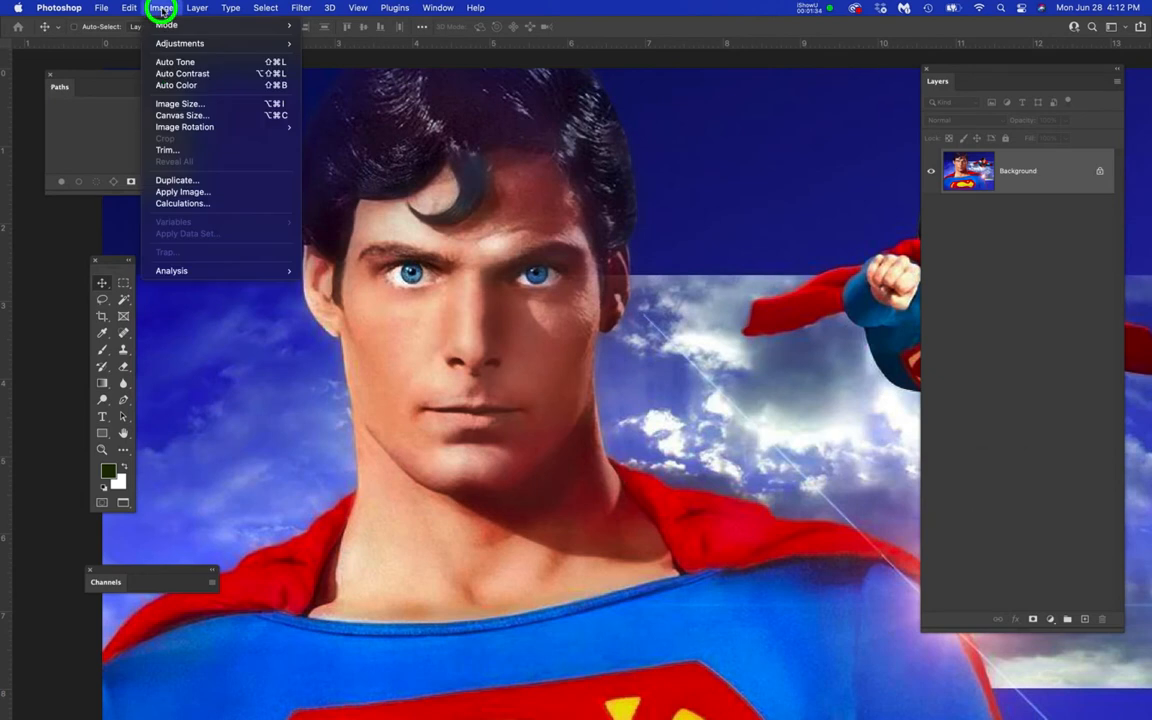
left_click(174, 104)
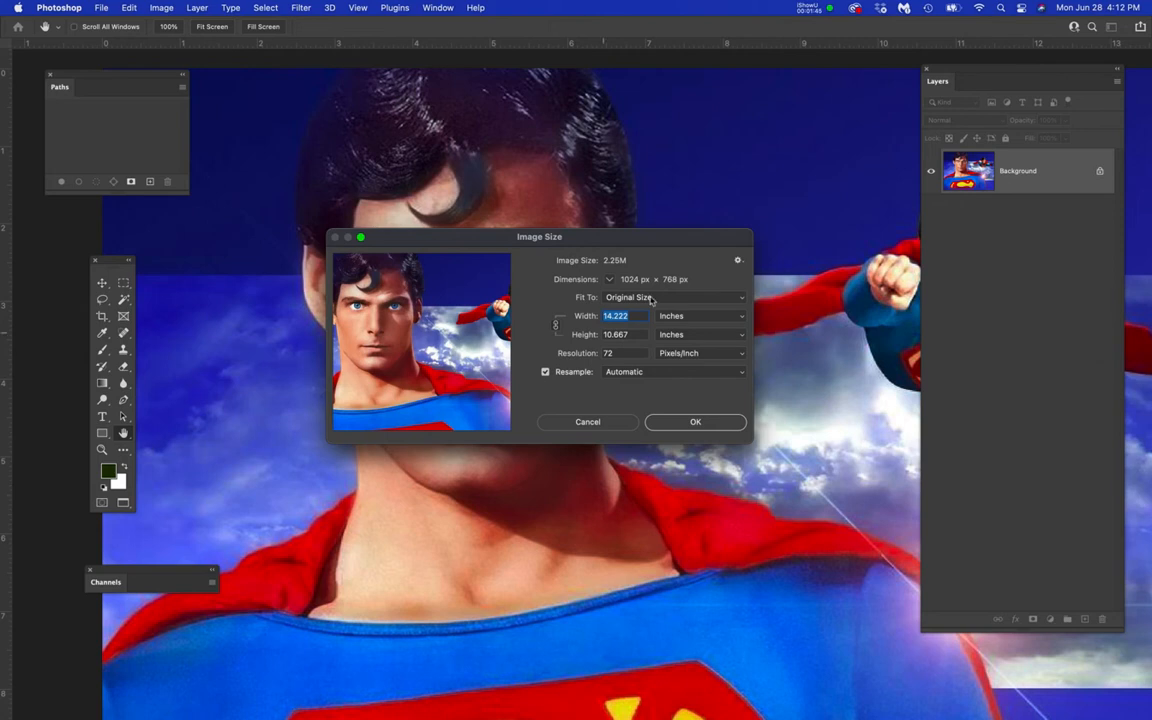
left_click(613, 316)
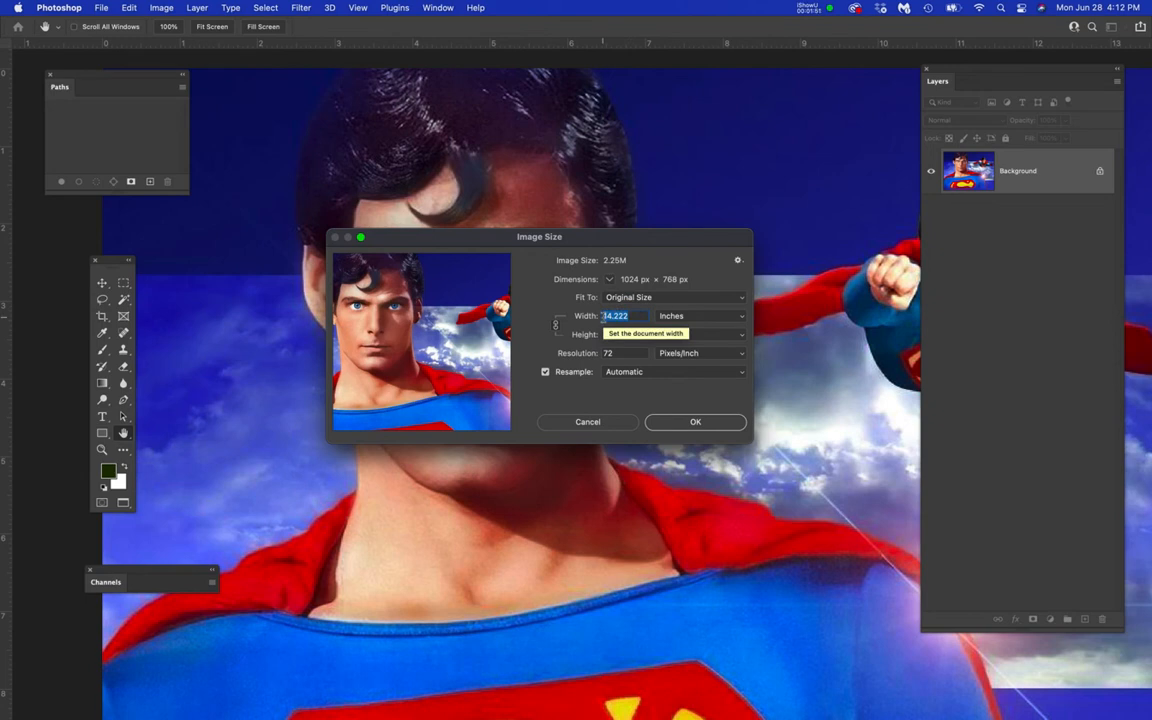
type("9")
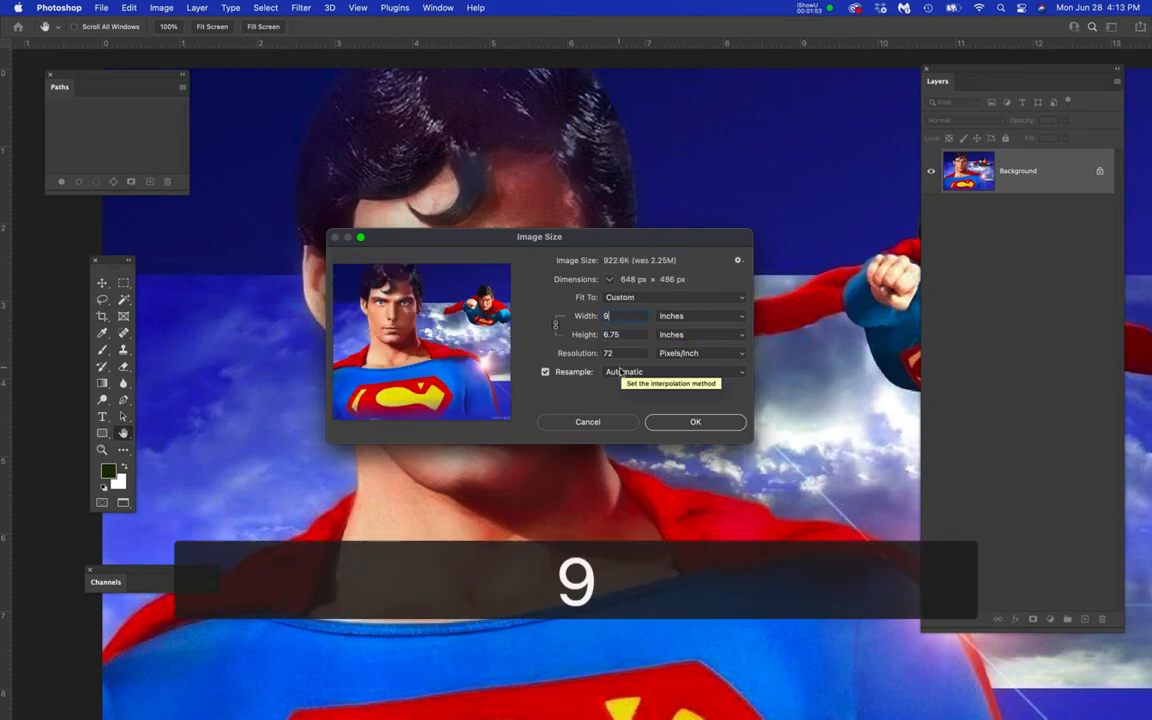
left_click(605, 353)
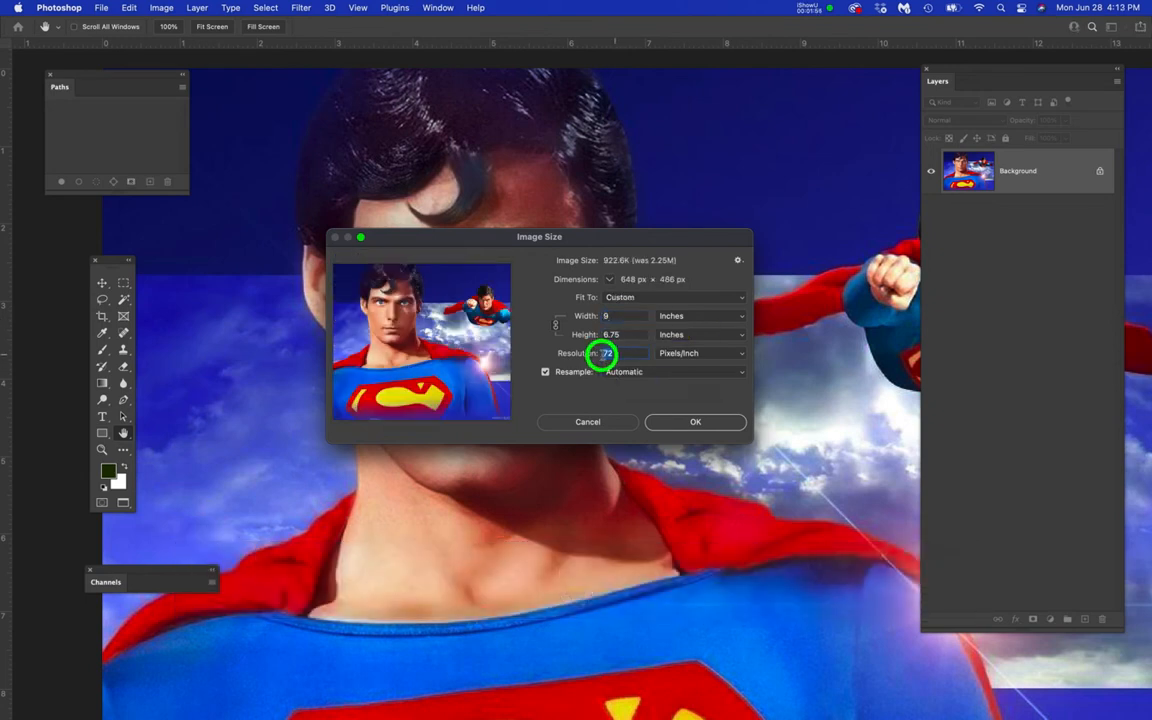
type("3")
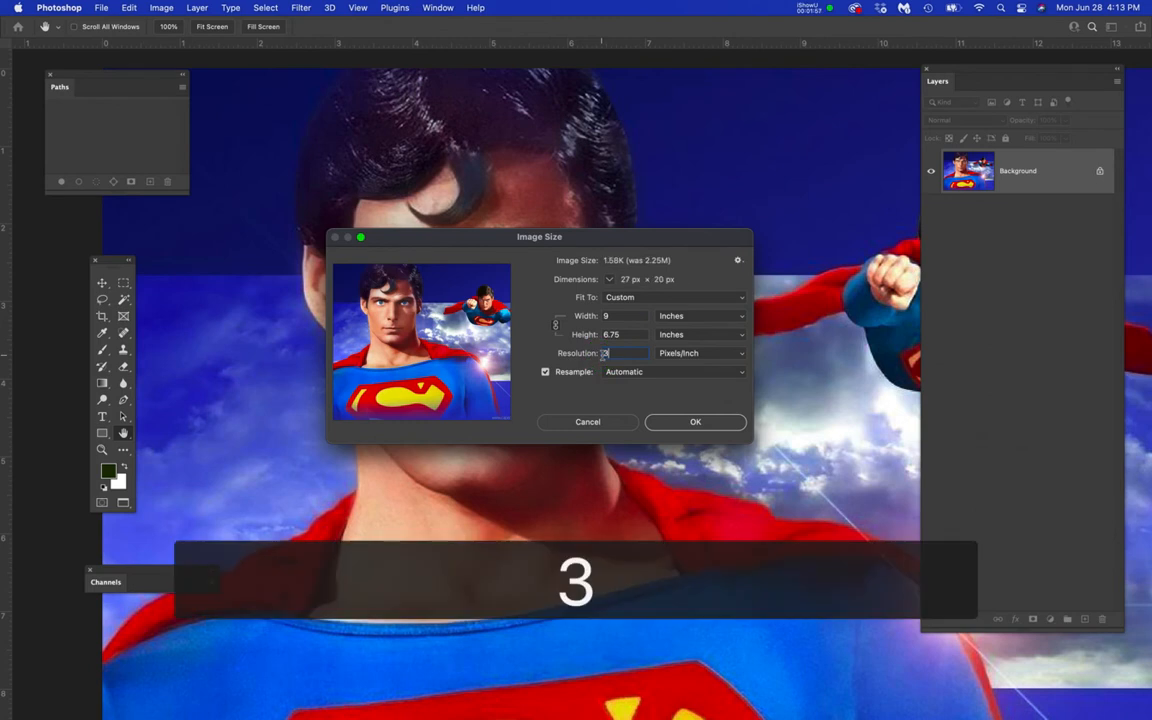
type("00")
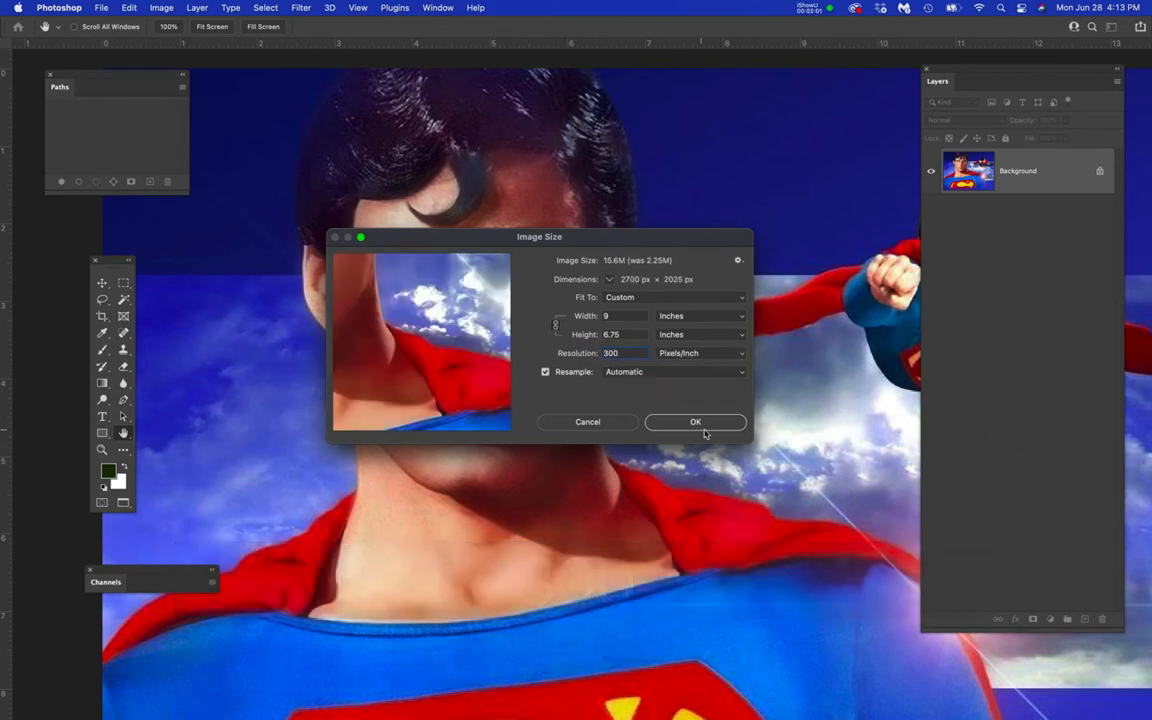
double_click(608, 354)
left_click(719, 421)
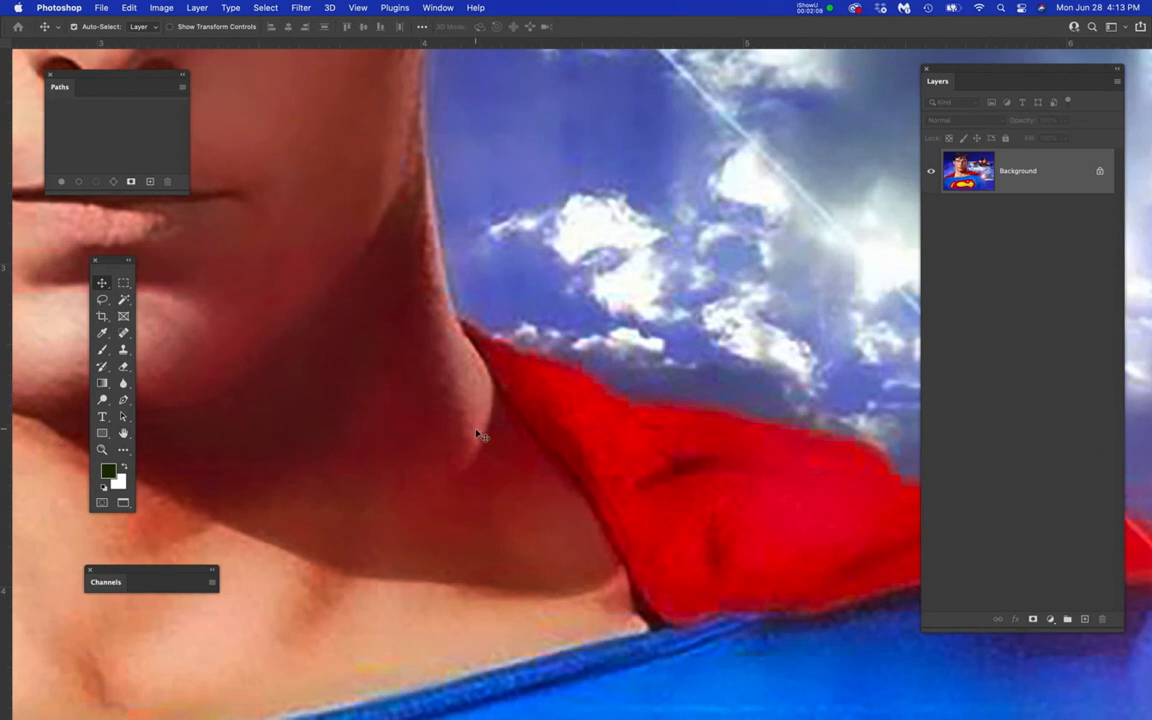
Check the resized face up close and save the image to the Desktop as a JPEG named SupermanColor.jpg.
key("super+0")
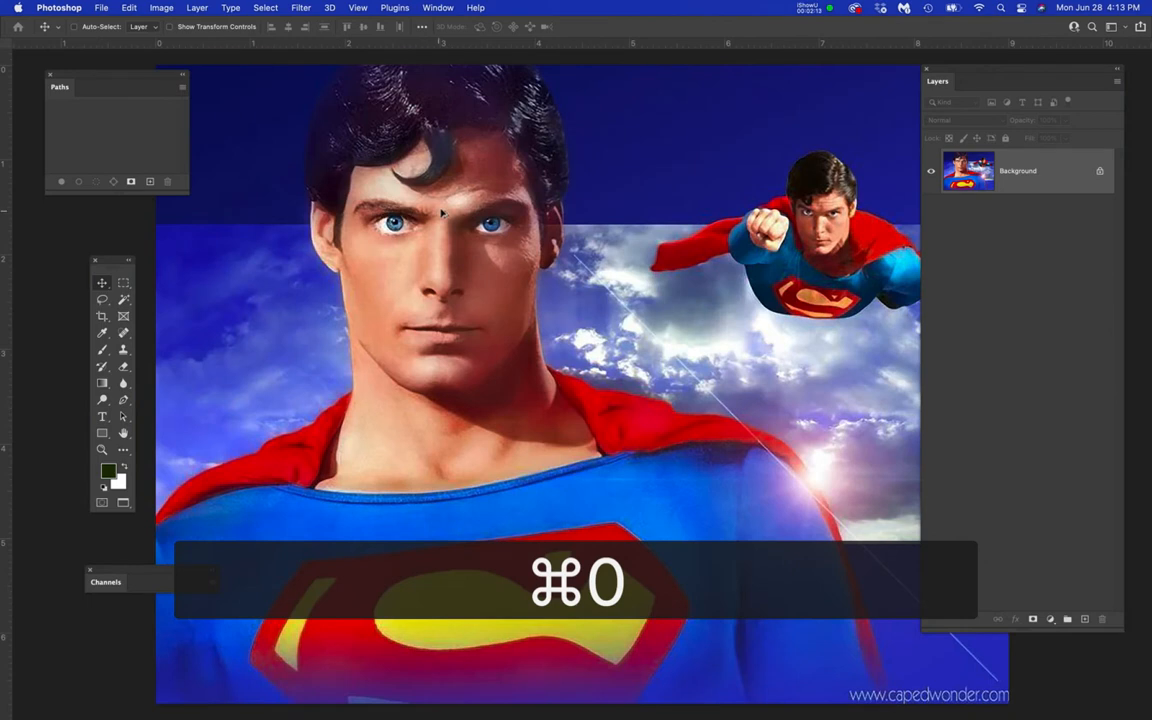
scroll(455, 195, "up", 10)
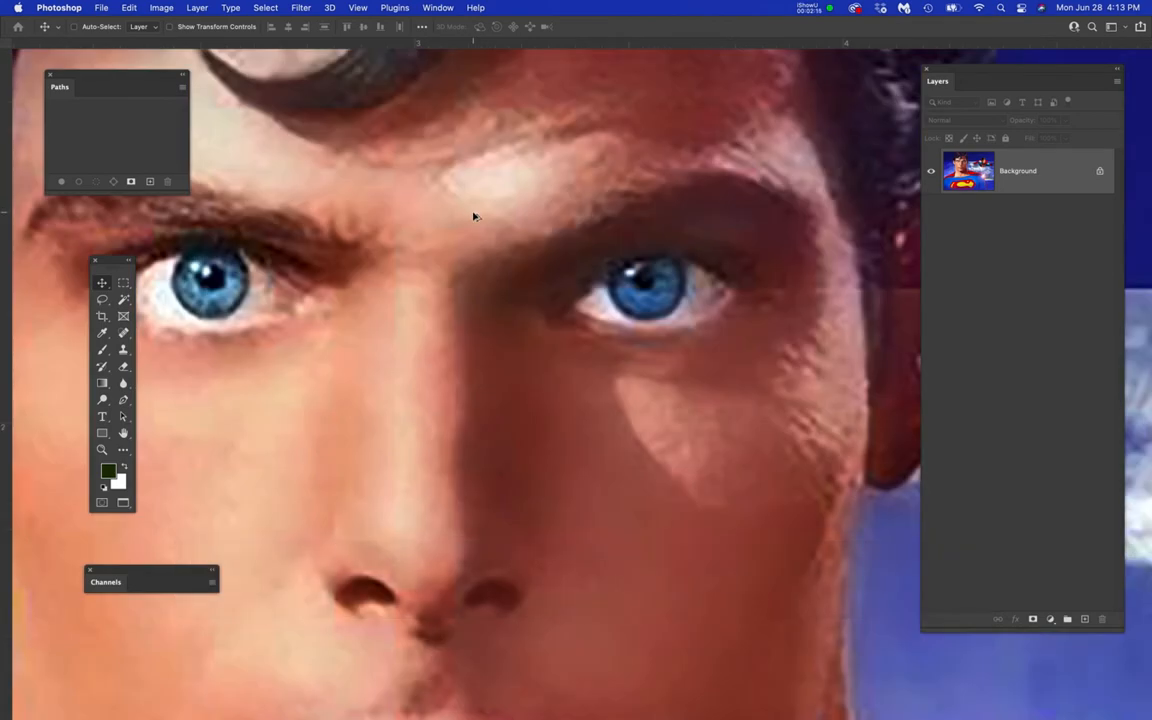
scroll(474, 216, "down", 10)
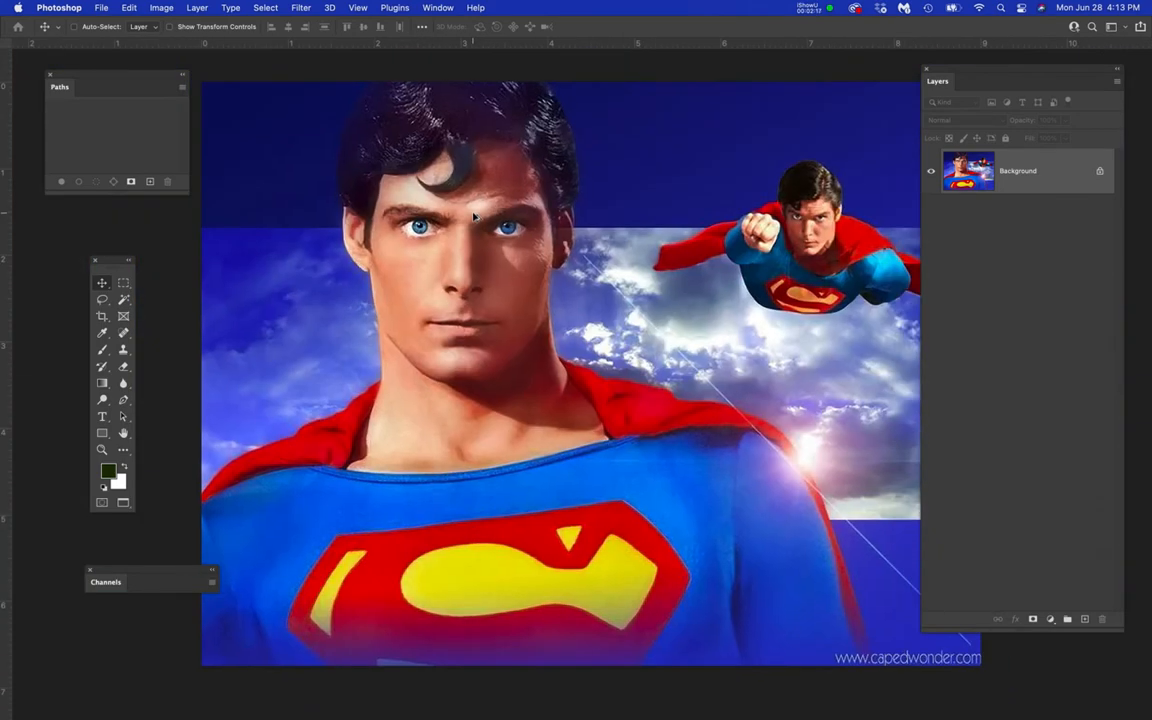
left_click_drag(548, 283, 540, 318)
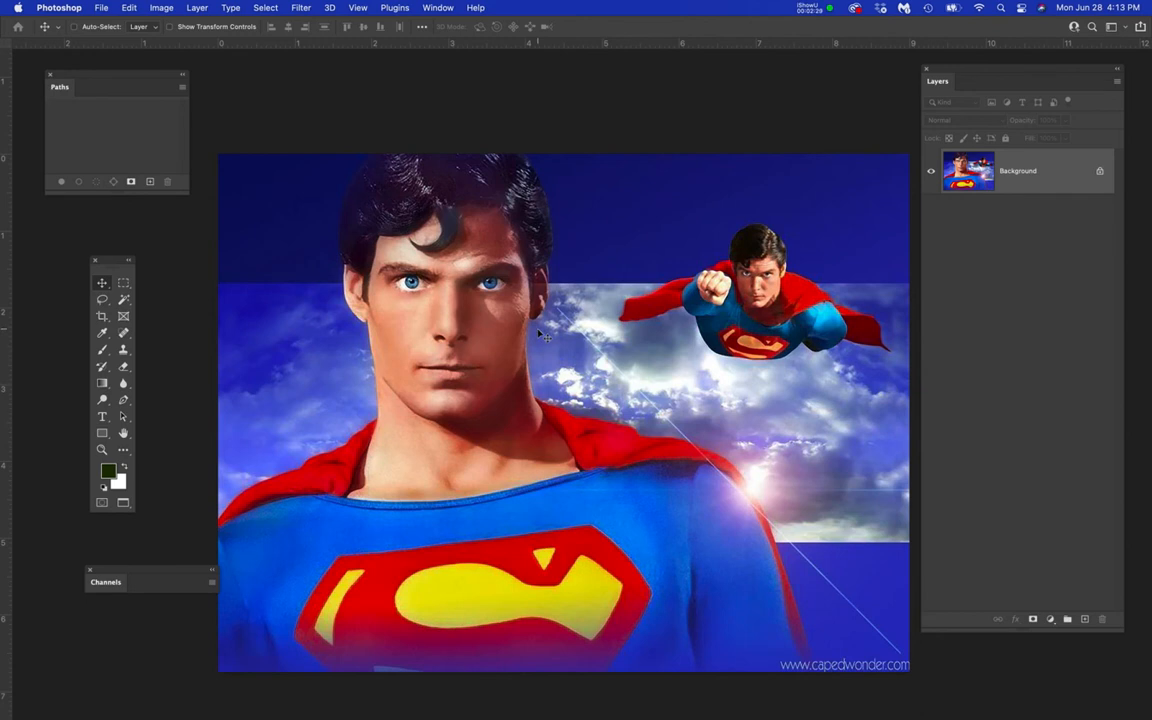
key("super+shift+s")
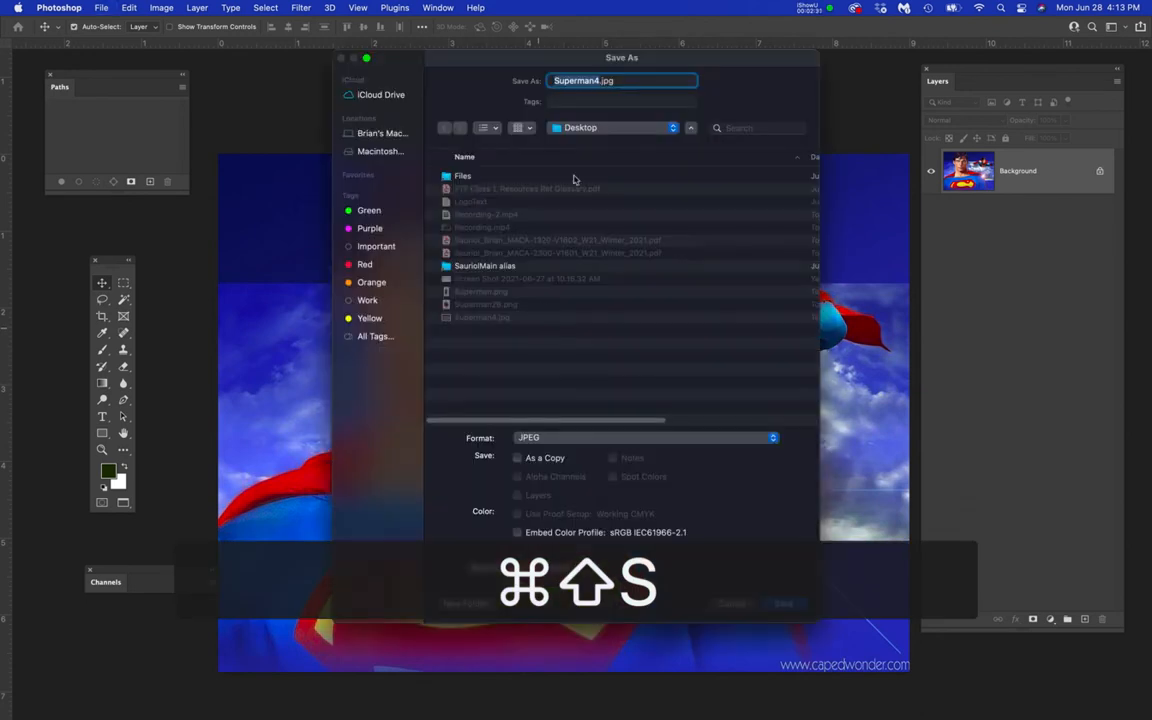
left_click(594, 80)
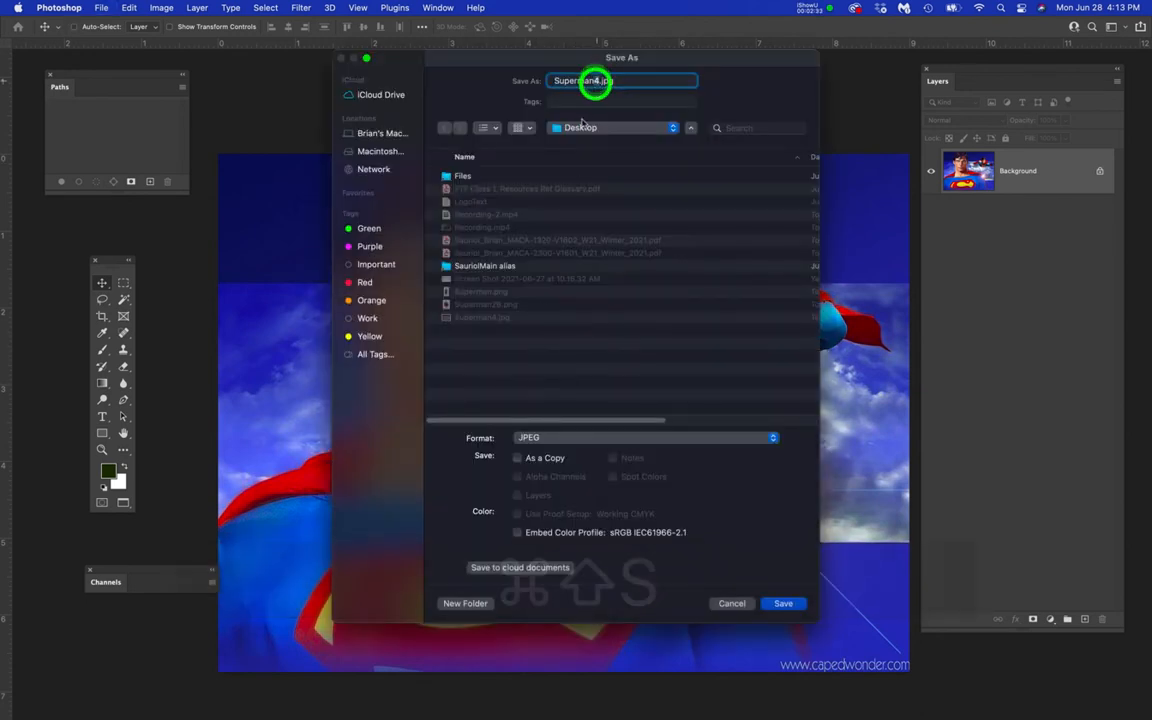
key("BackSpace")
type("Color")
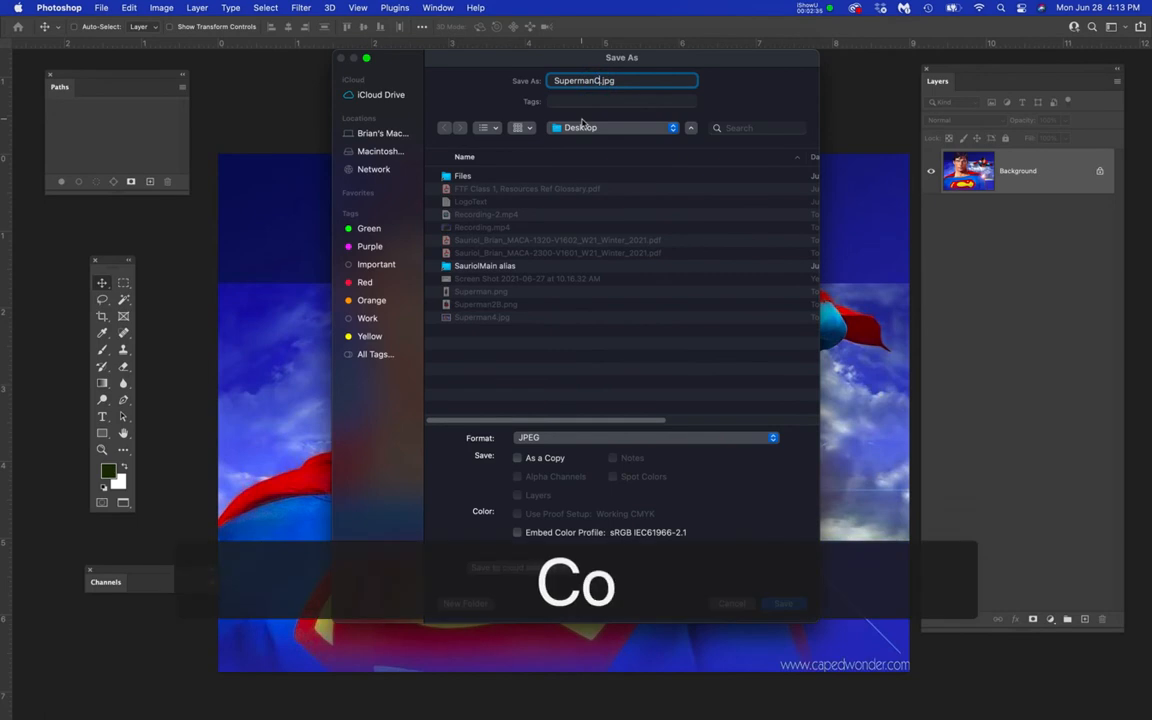
key("Return")
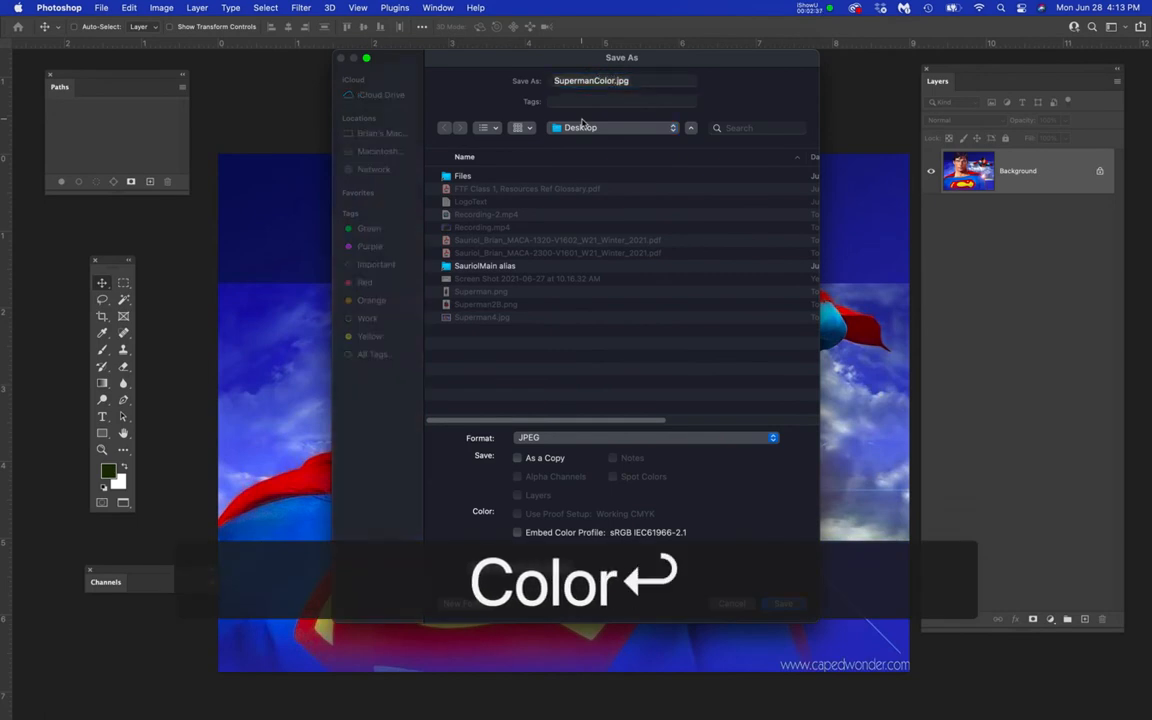
Accept the JPEG options to finish saving SupermanColor.jpg, and check the image's size and resolution settings.
left_click(617, 187)
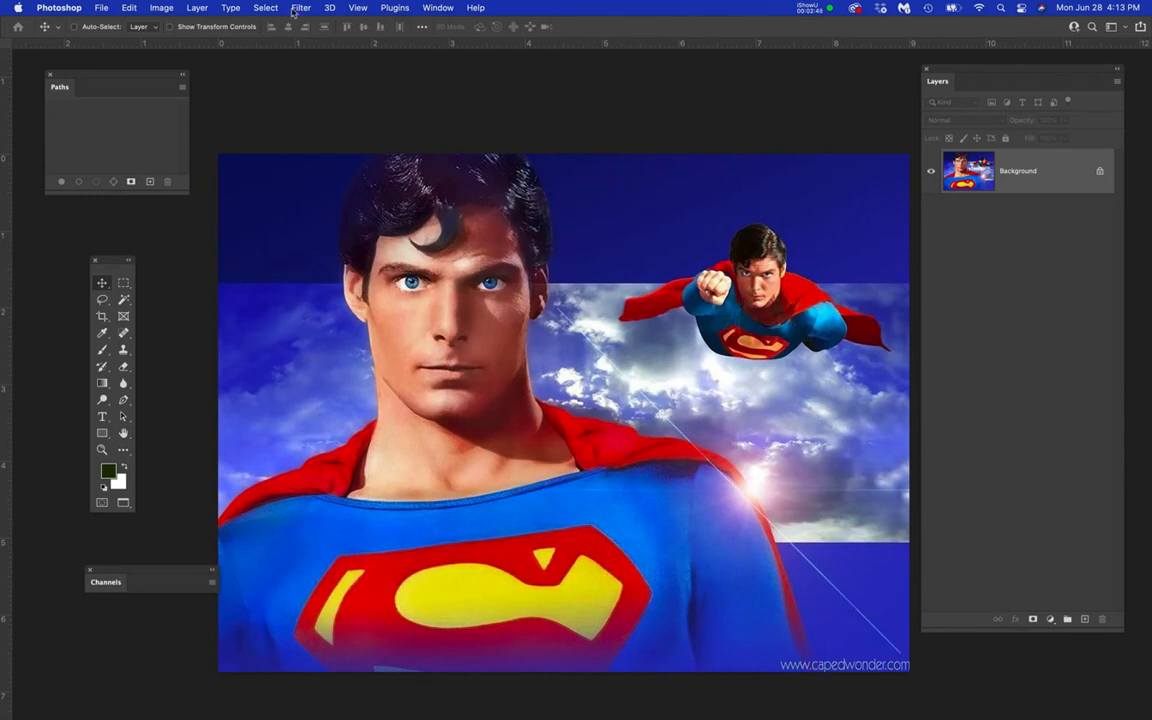
left_click_drag(160, 8, 182, 103)
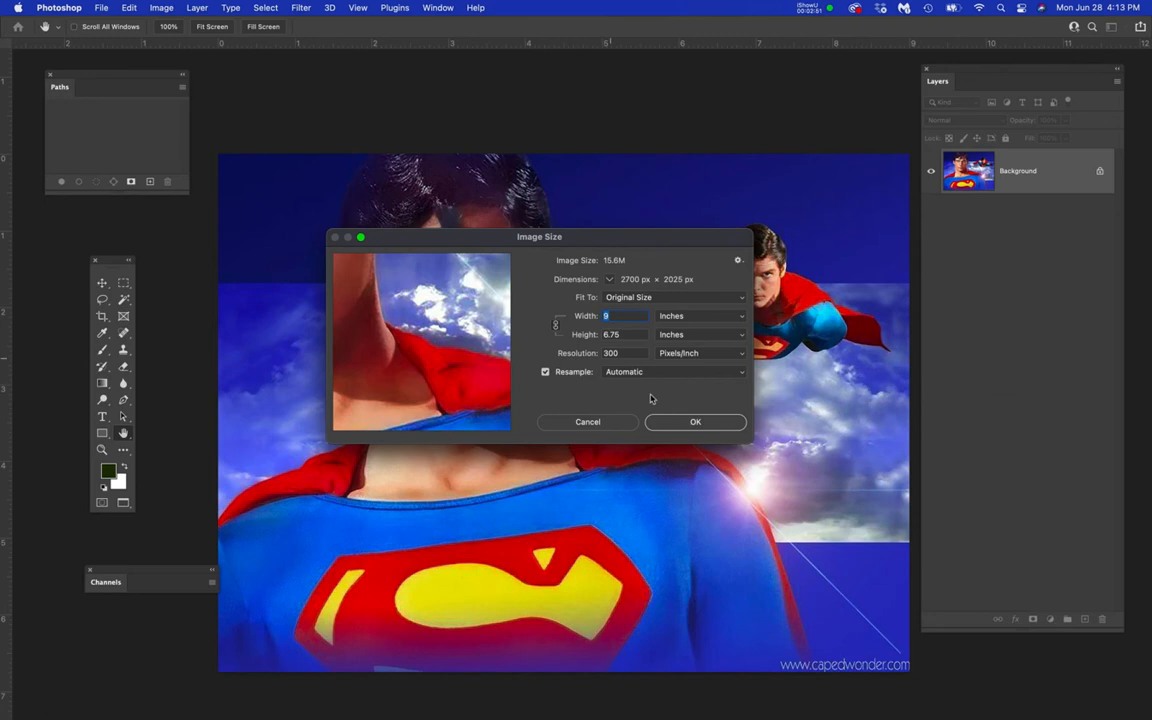
left_click(675, 424)
left_click(1049, 165)
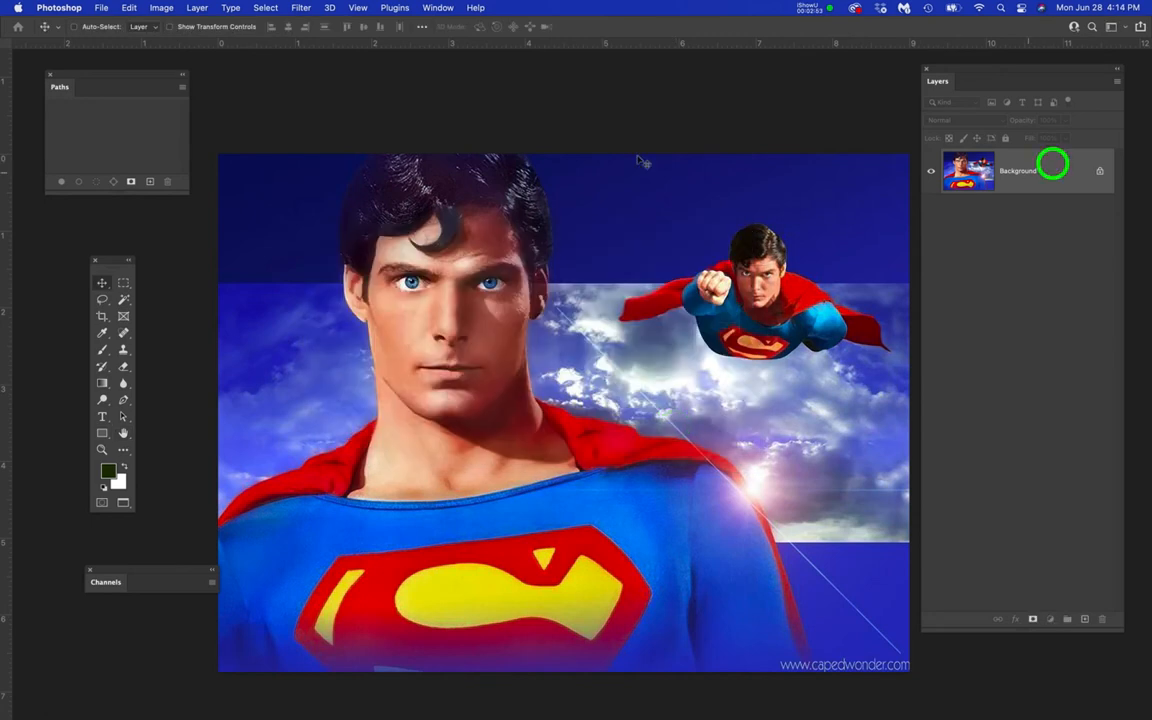
Convert the image from RGB to Grayscale mode and discard its color information.
left_click(160, 8)
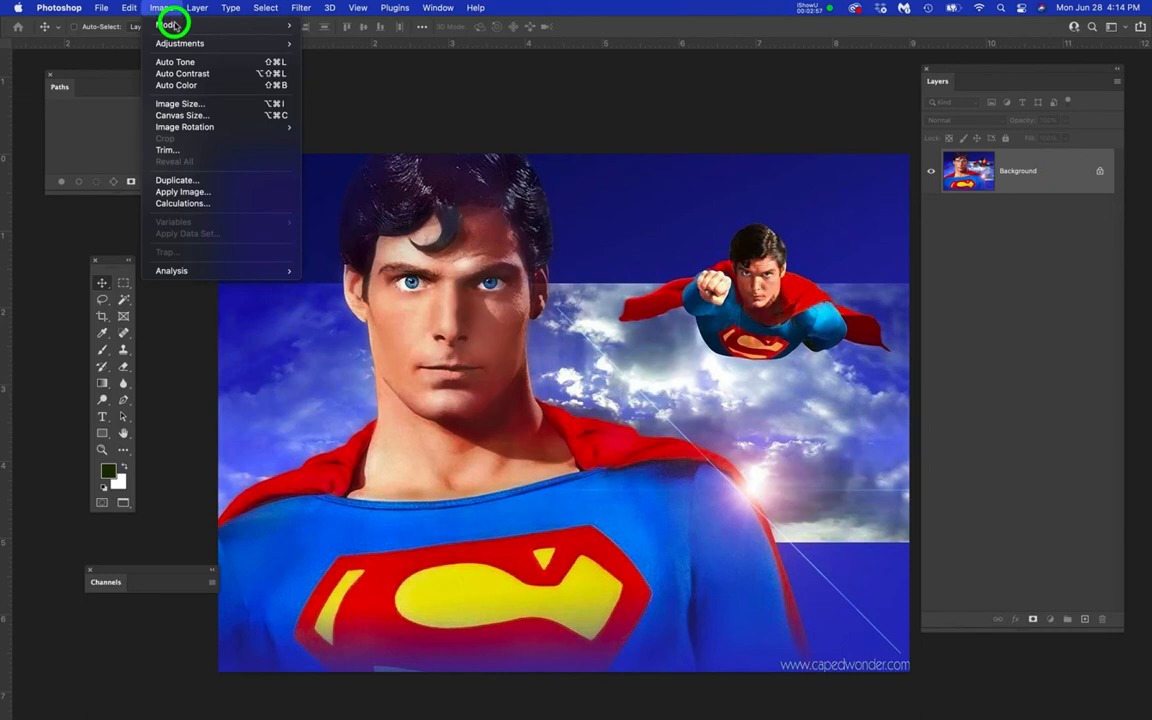
mouse_move(200, 25)
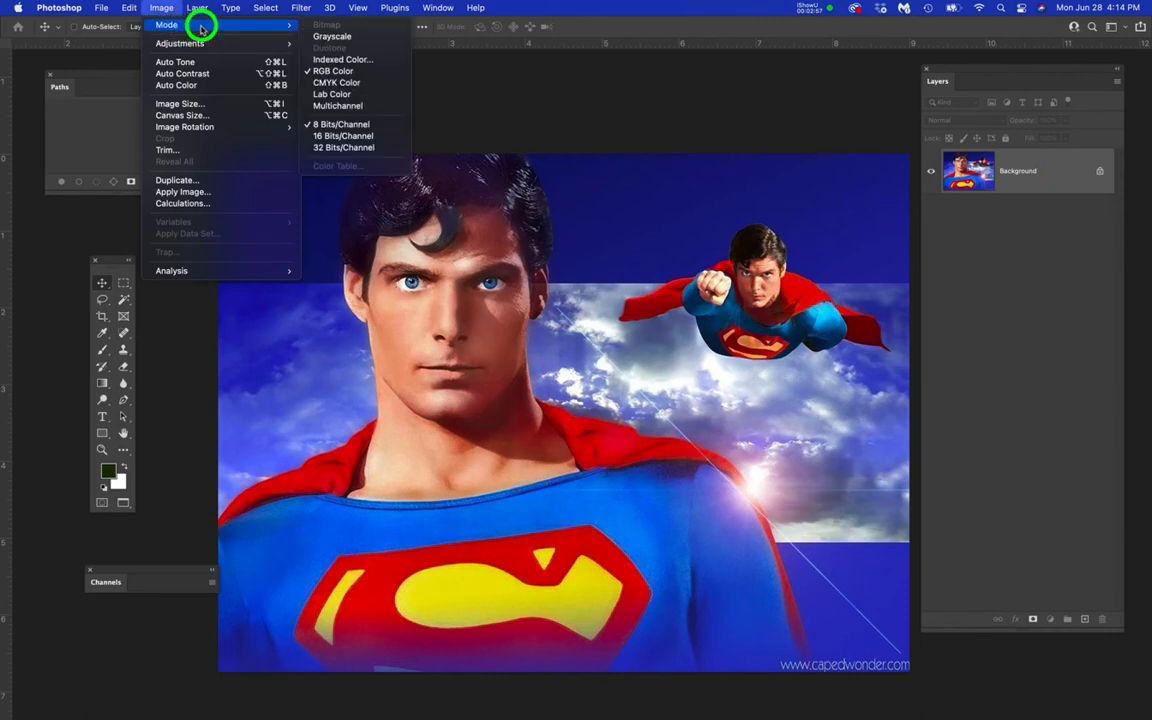
left_click(330, 40)
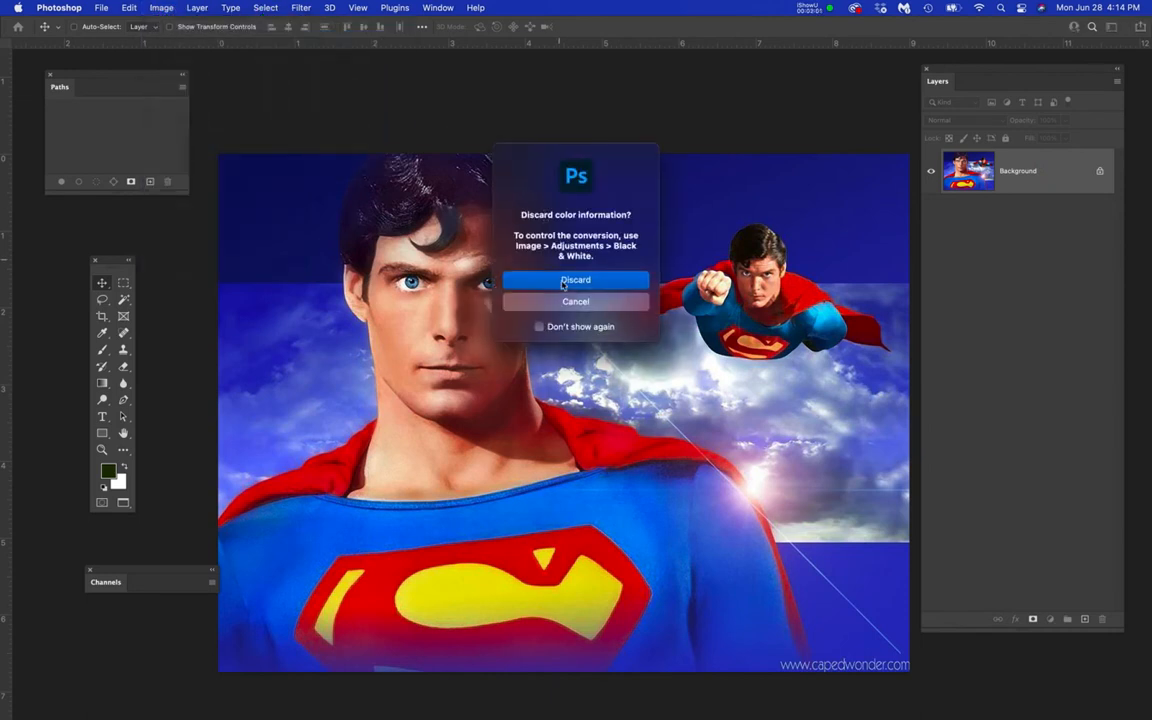
left_click(572, 285)
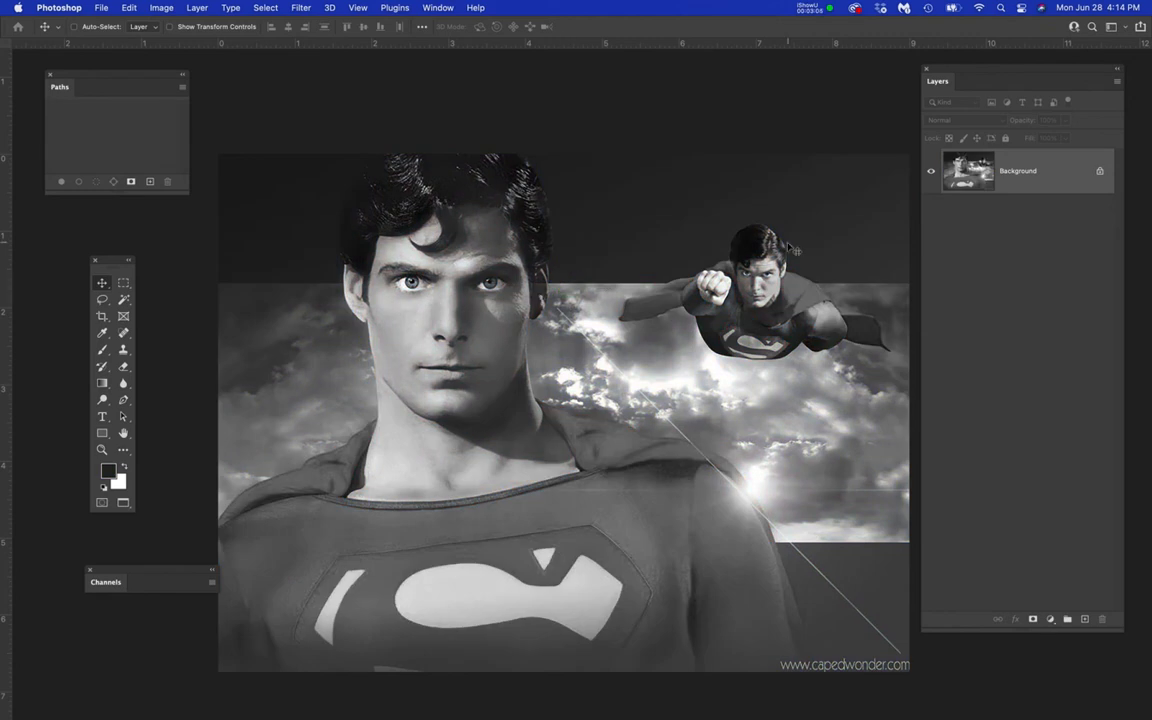
Start a Levels adjustment on the grayscale image with input black at 5 and input white at 235, watching the face up close.
left_click(161, 9)
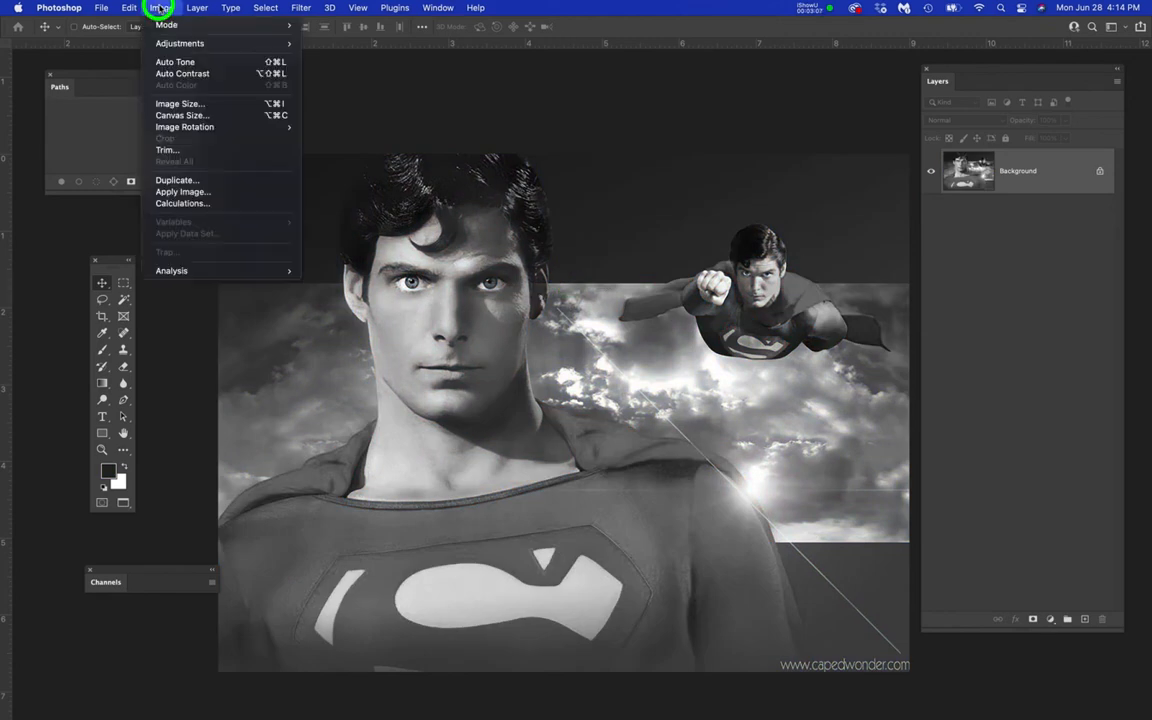
mouse_move(229, 46)
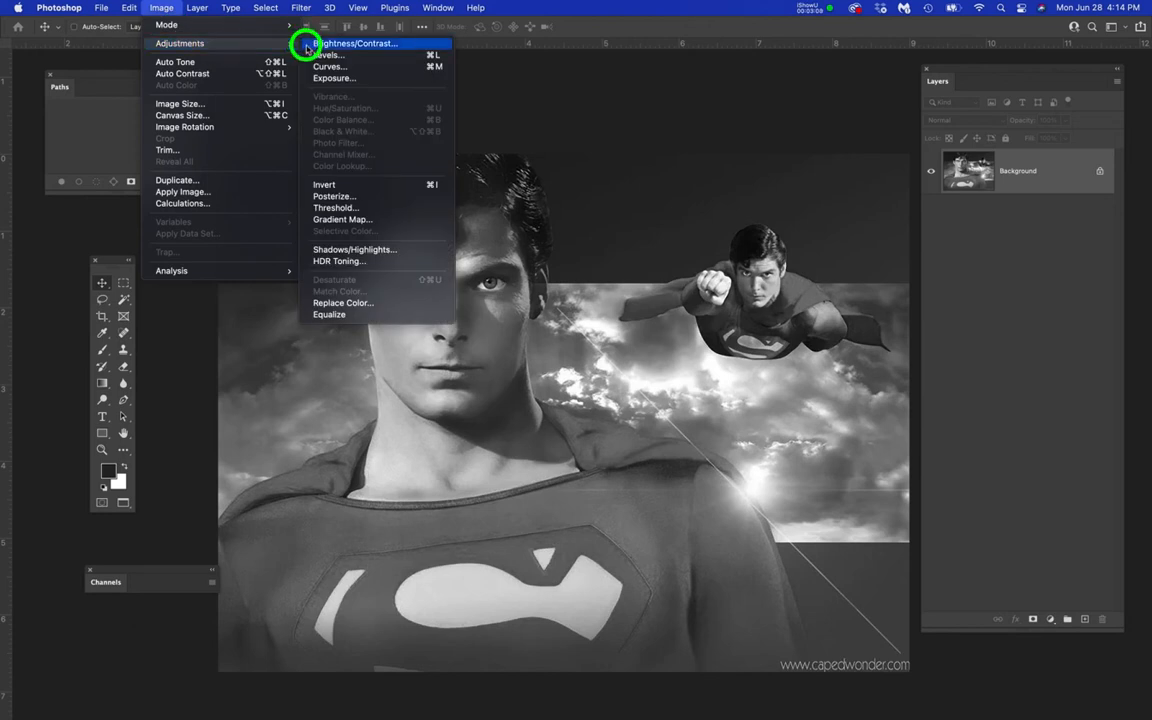
left_click(352, 62)
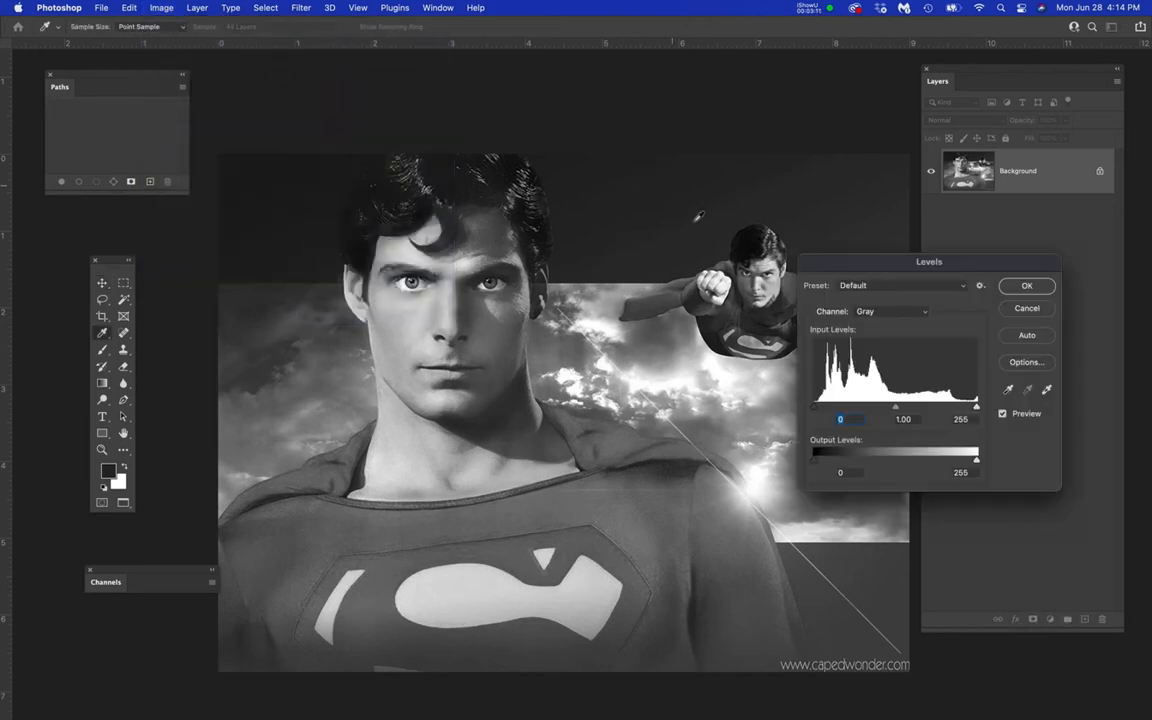
left_click_drag(868, 266, 757, 142)
scroll(423, 314, "up", 3)
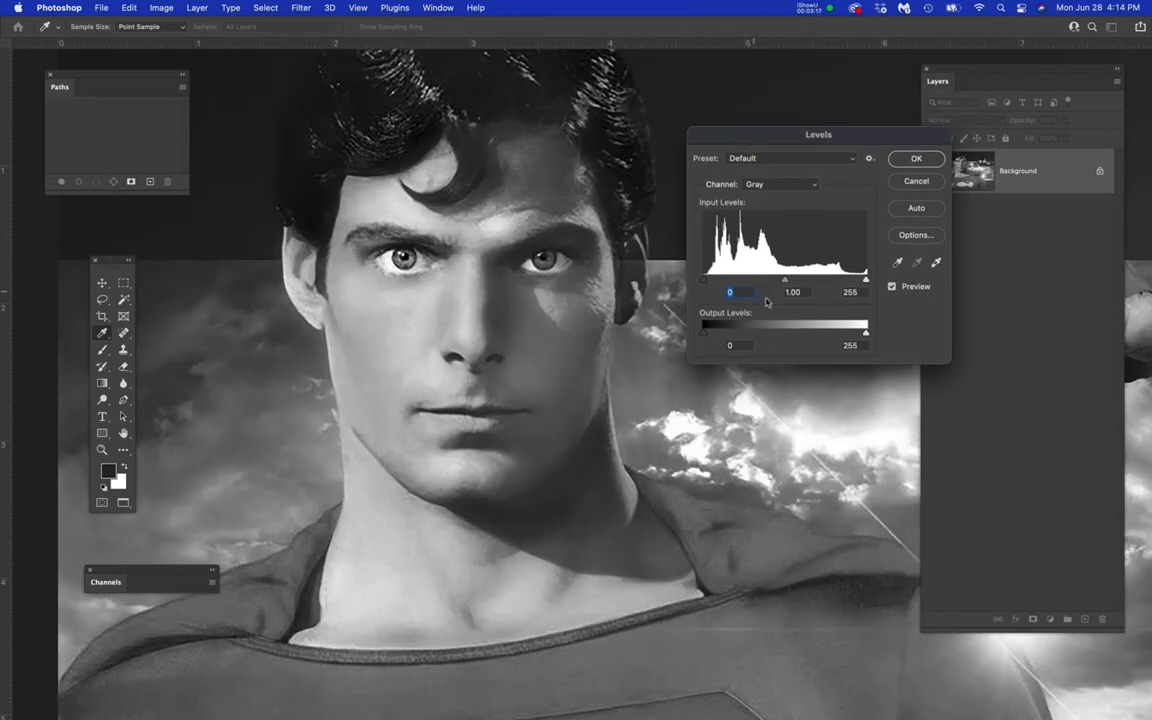
left_click_drag(706, 284, 707, 284)
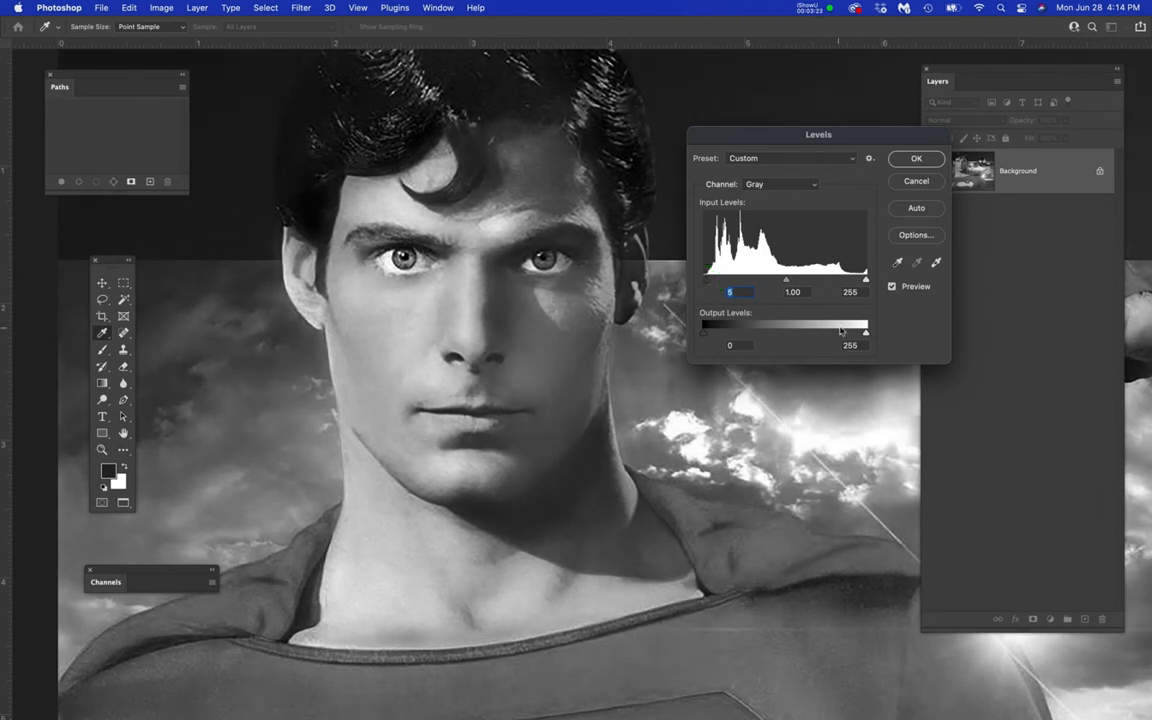
left_click_drag(866, 283, 853, 281)
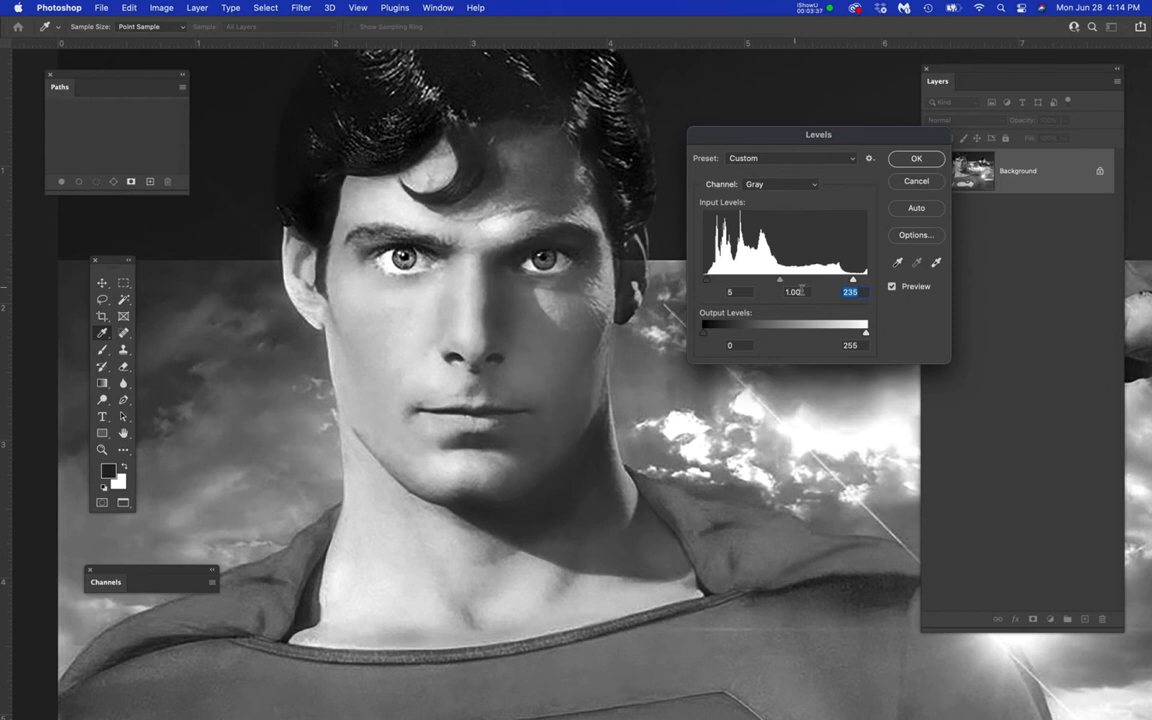
Set the Levels midtone to 0.84 and input white to 225, compare with the unadjusted image, and apply the adjustment.
left_click(780, 283)
left_click_drag(780, 283, 847, 281)
left_click(850, 282)
left_click(892, 288)
left_click(892, 288)
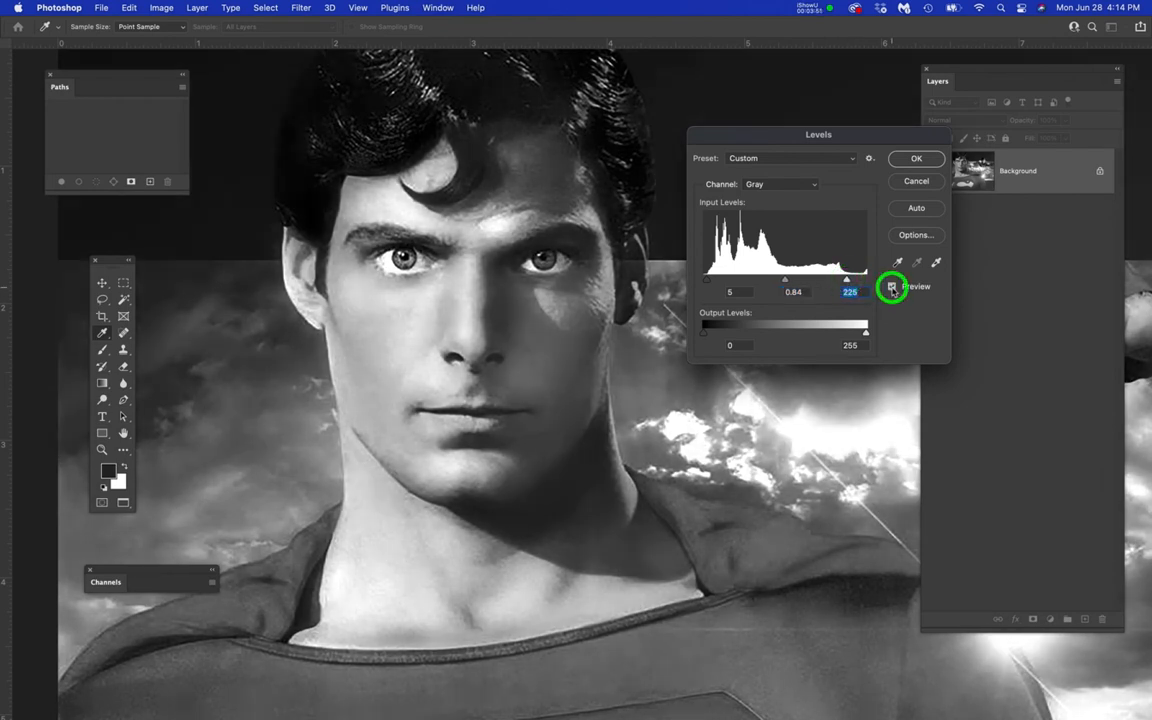
left_click(907, 162)
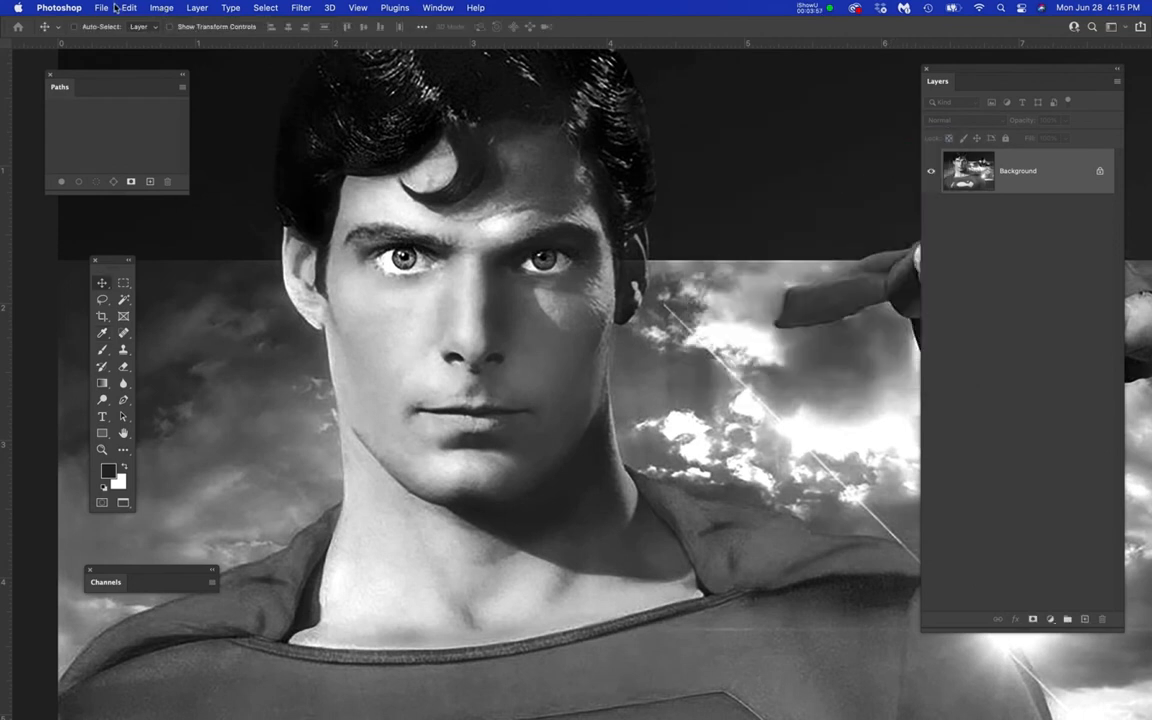
Save the grayscale image to the Desktop as a JPEG named SupermanBW.jpg.
left_click_drag(108, 8, 131, 146)
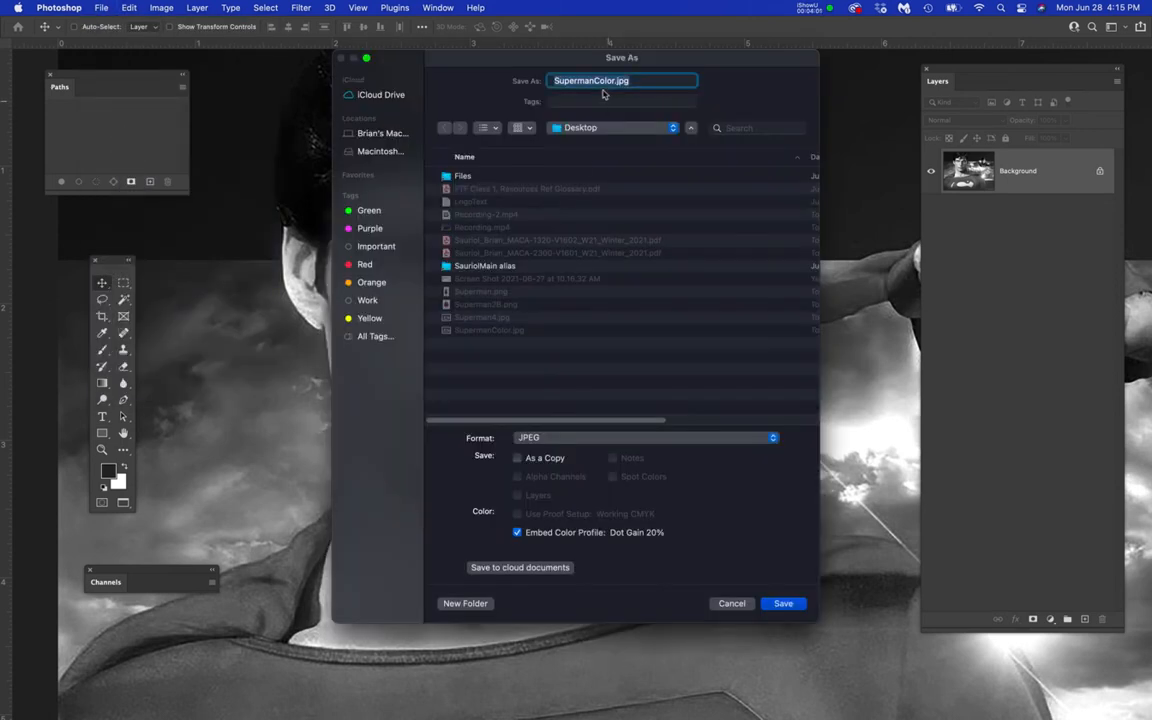
left_click(613, 80)
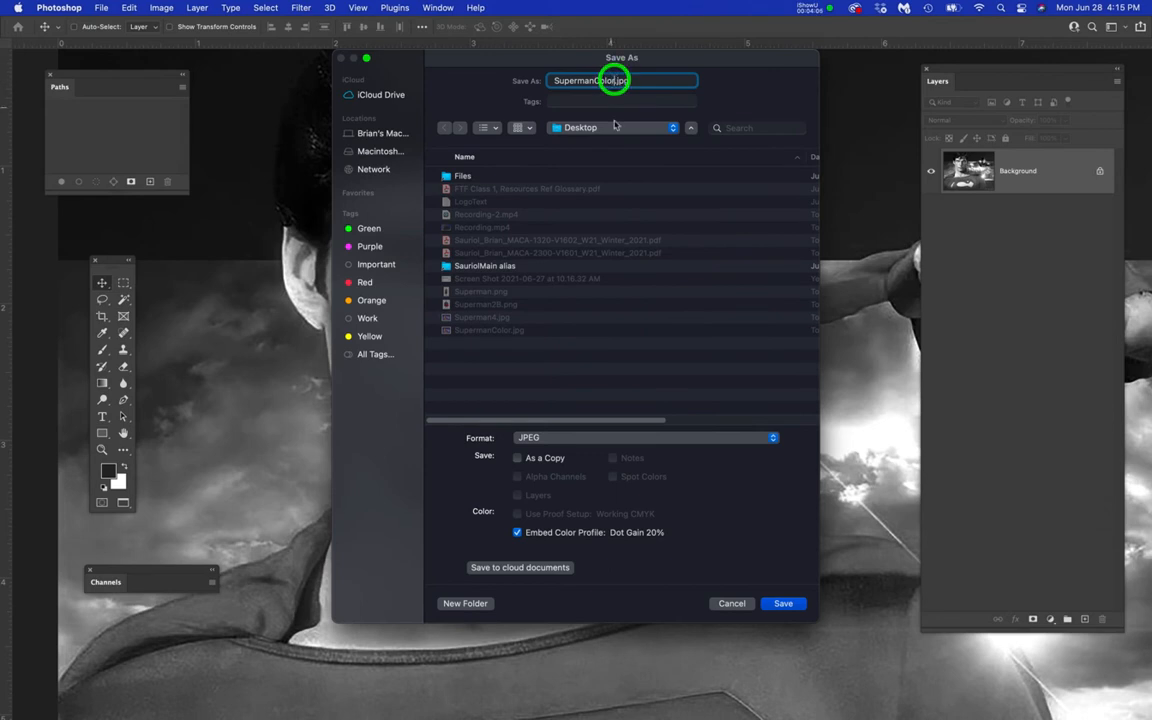
key("BackSpace")
type("BW")
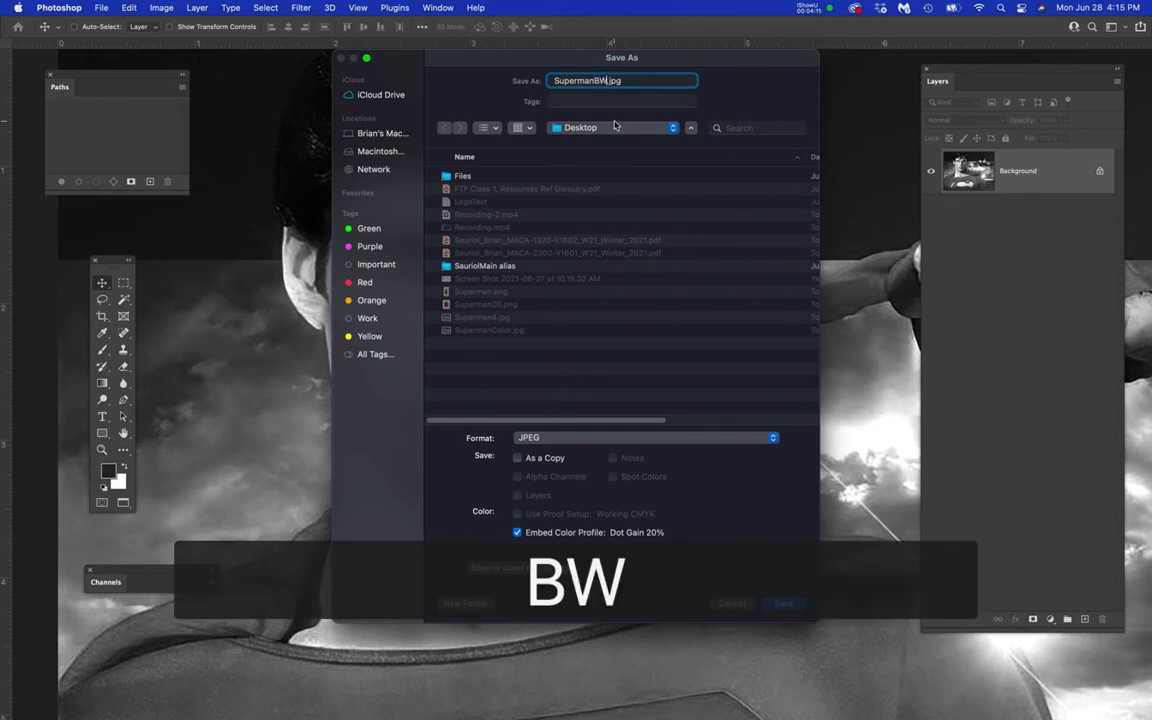
left_click(784, 604)
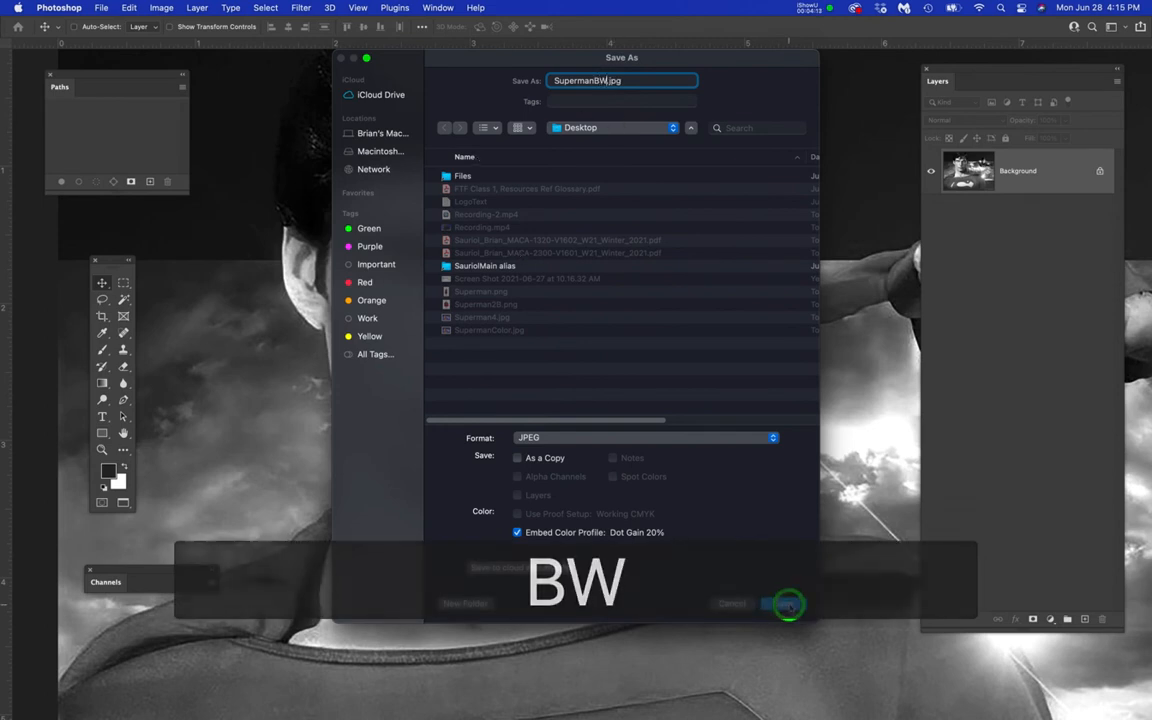
left_click(618, 189)
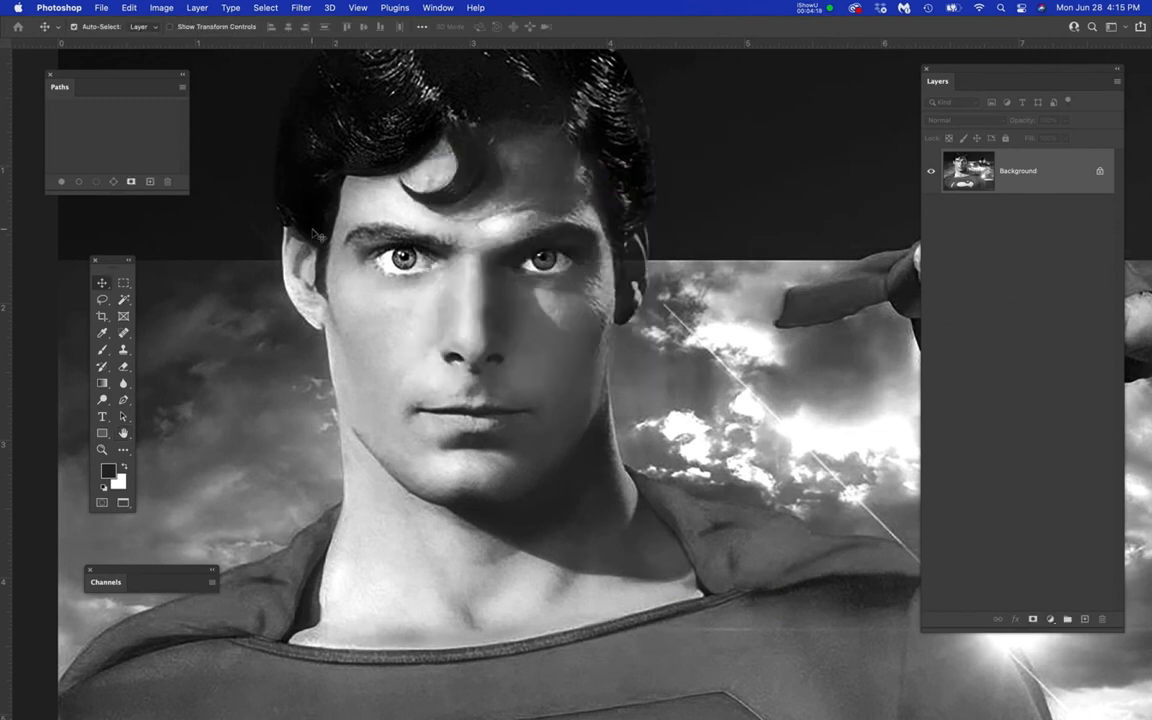
Close the image and arrange SupermanBW.jpg and SupermanColor.jpg beneath Superman4.jpg on the desktop.
key("super+w")
left_click(614, 284)
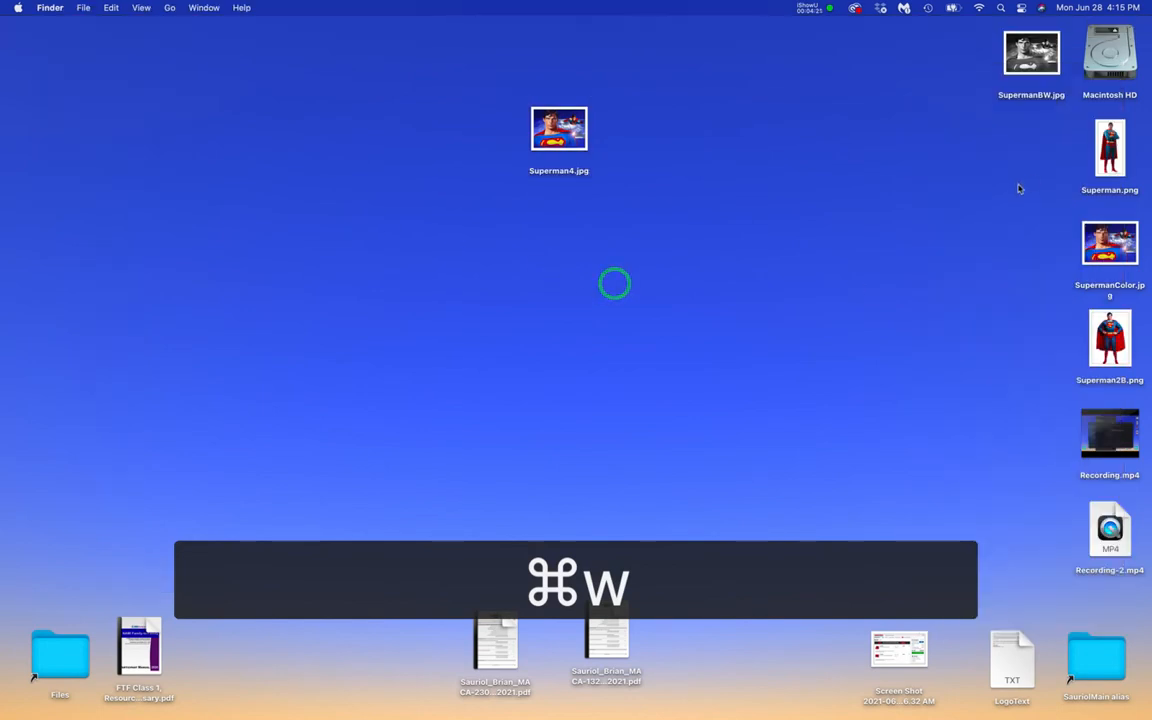
left_click_drag(1031, 55, 584, 247)
left_click_drag(1110, 243, 543, 330)
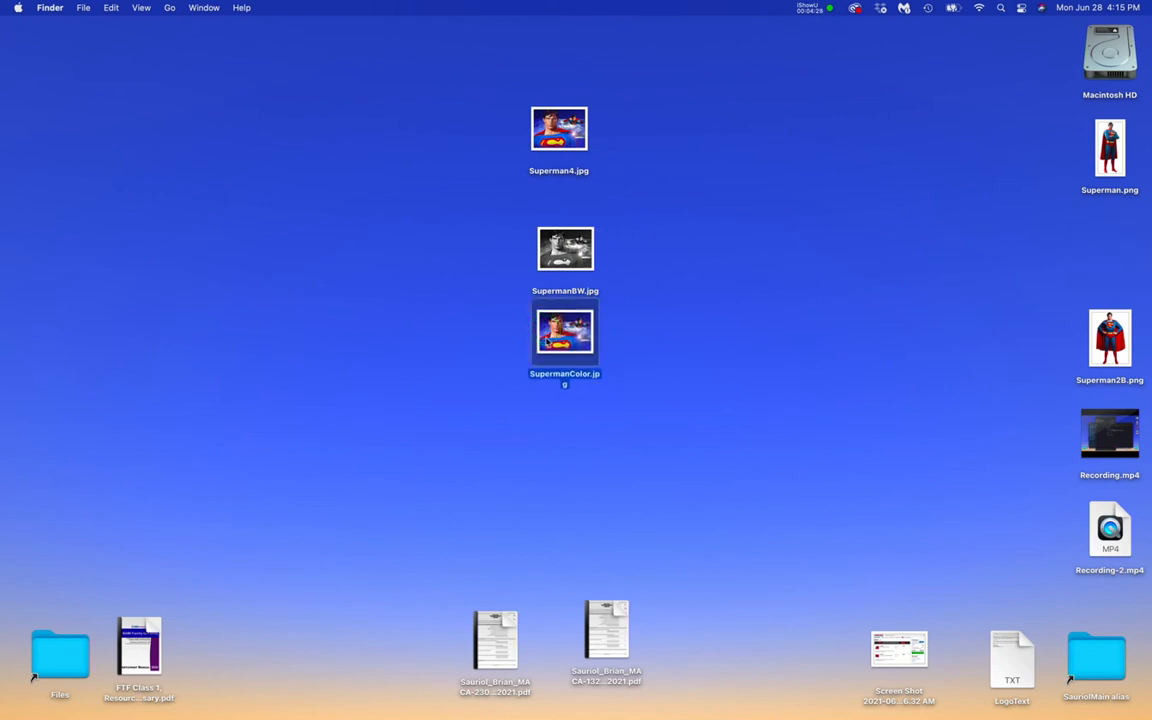
Switch to Adobe Illustrator and create a portrait 8.5 x 11 in Print document in CMYK Color at 300 ppi.
mouse_move(2, 262)
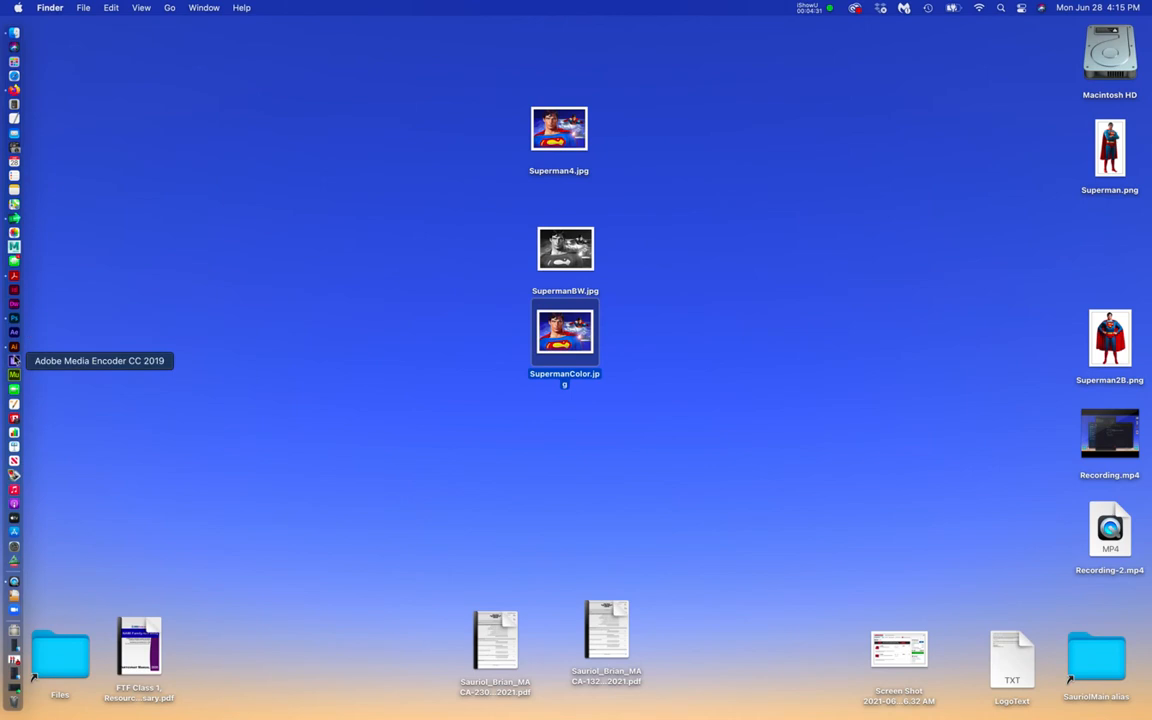
left_click(13, 347)
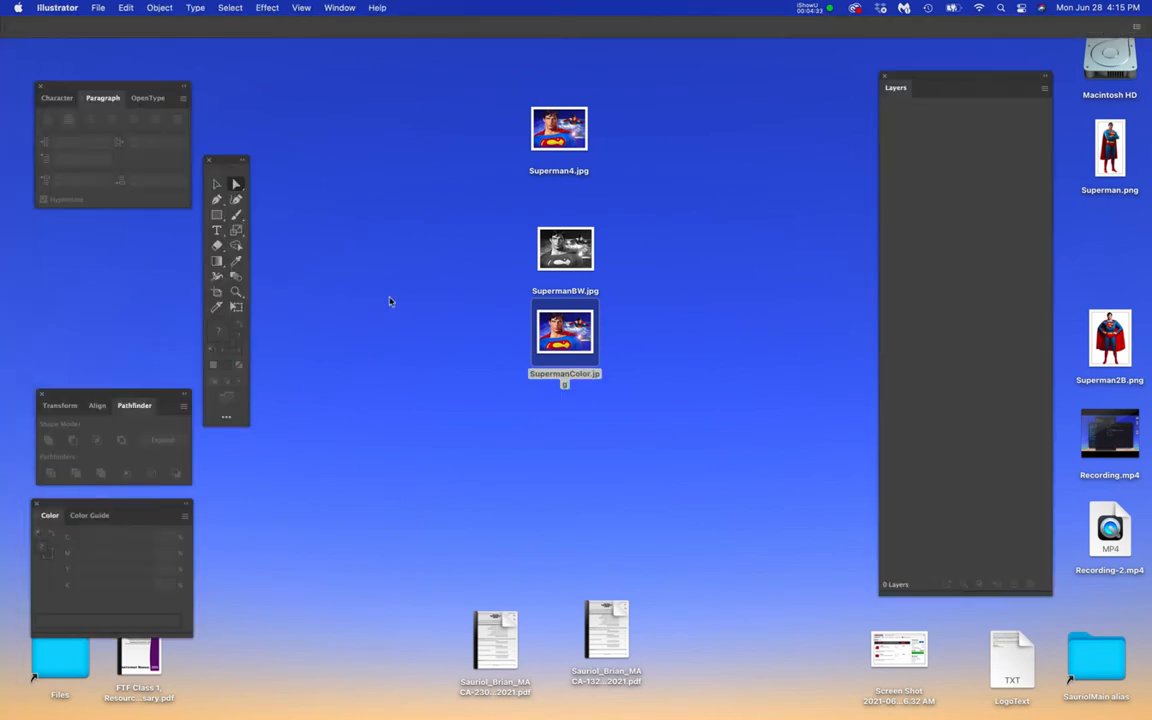
key("super+n")
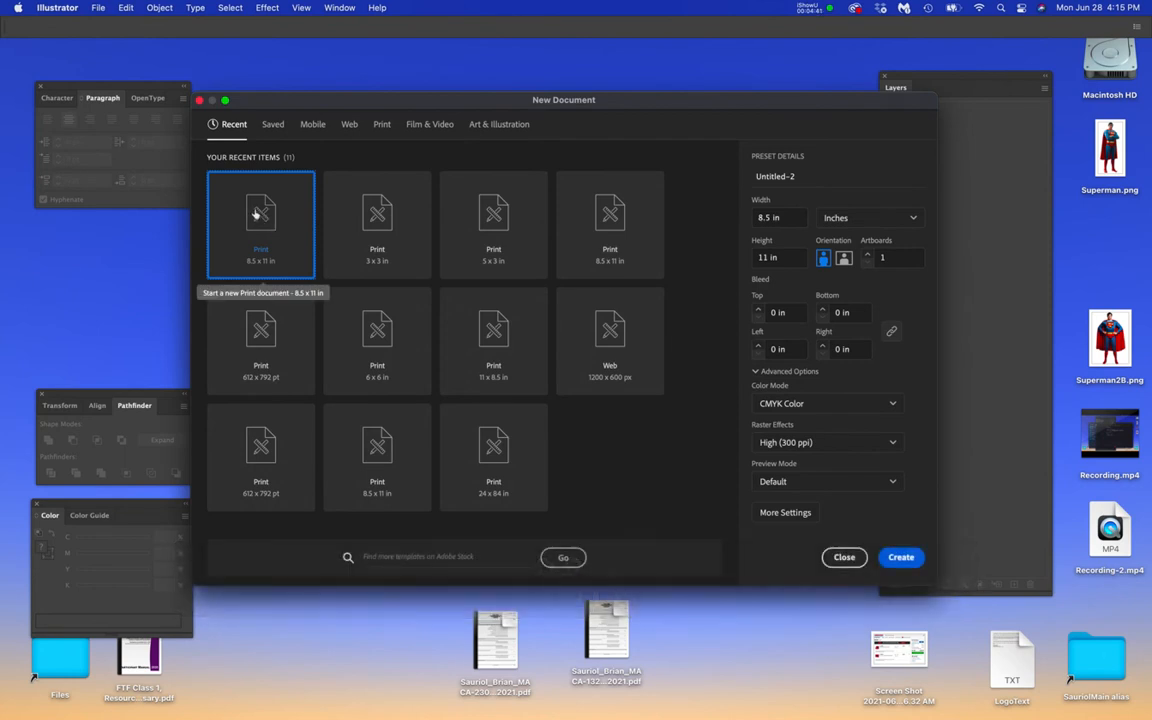
left_click(823, 258)
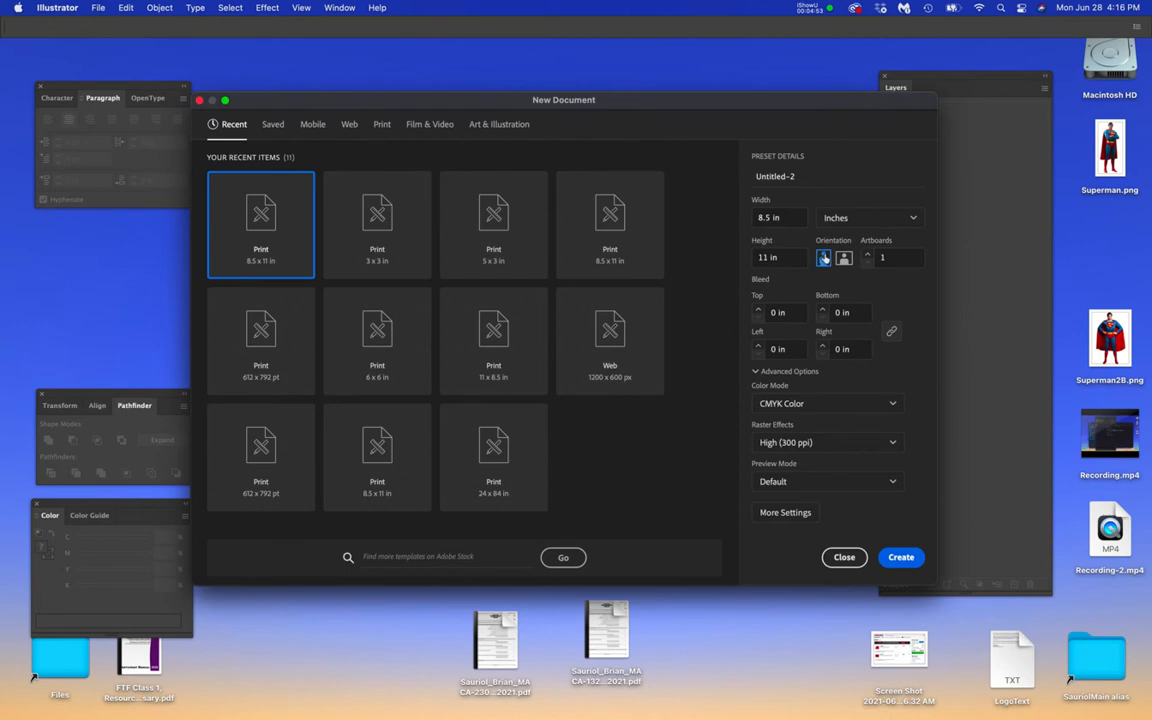
left_click(903, 560)
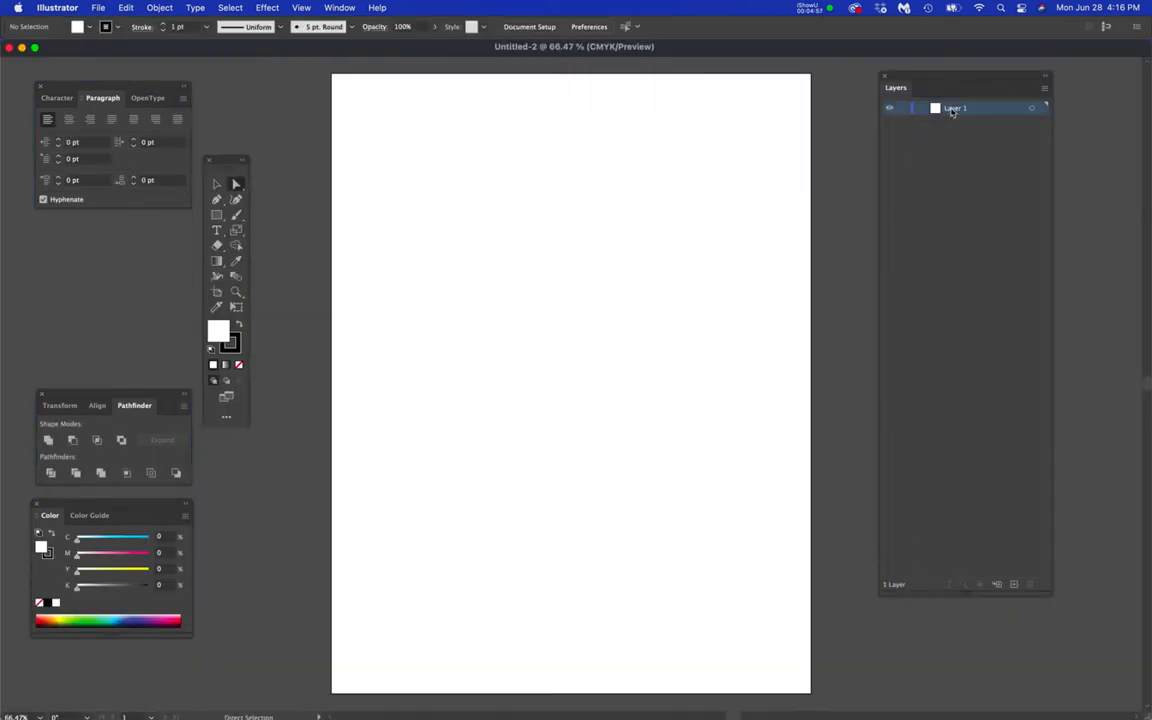
Rename the document's only layer to Reference.
double_click(952, 109)
type("Reference")
key("Return")
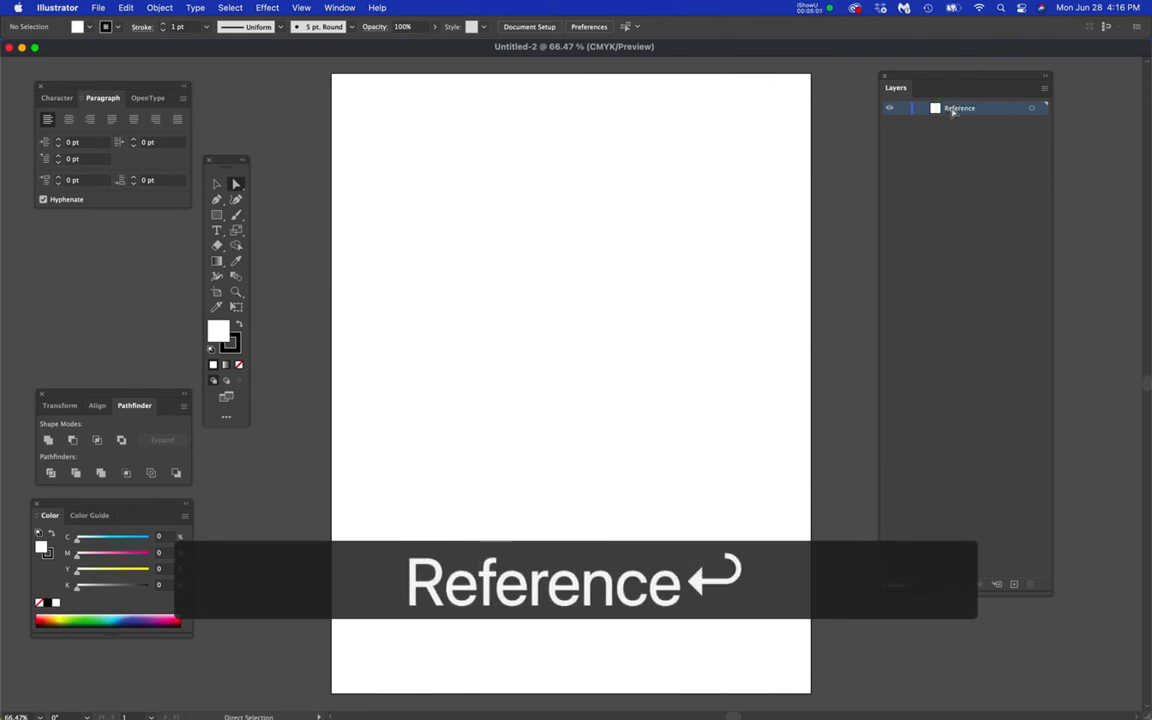
Set the row size of the layer list to Large.
left_click(1044, 89)
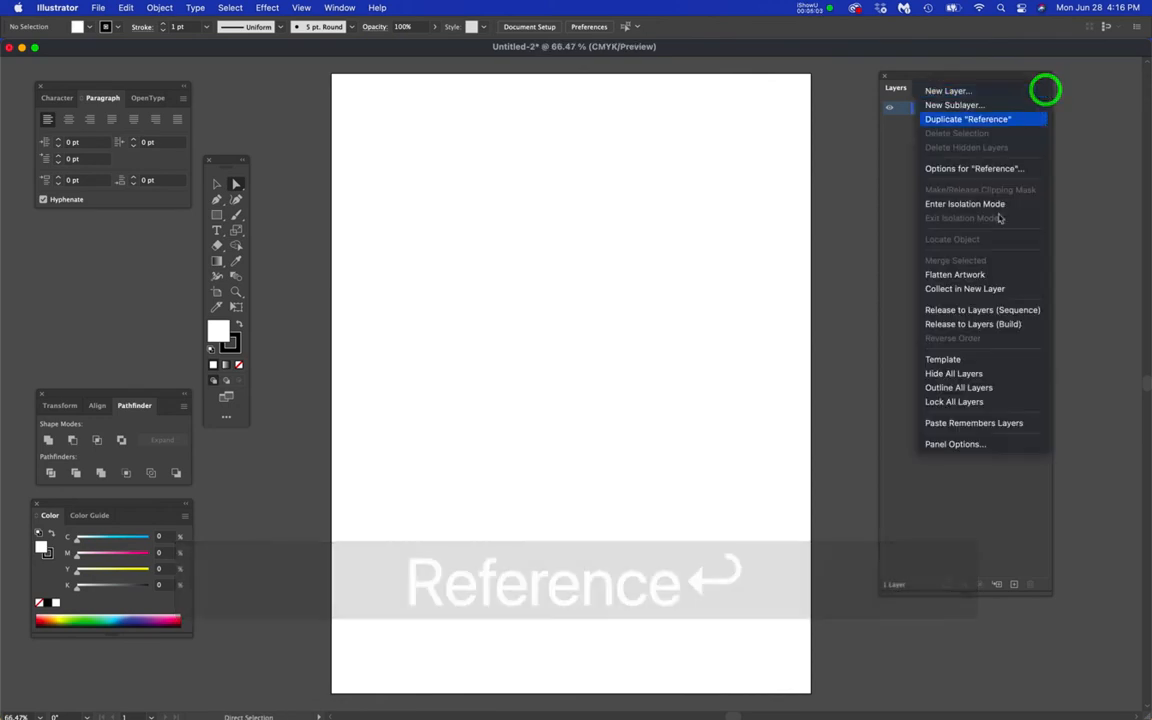
left_click(964, 446)
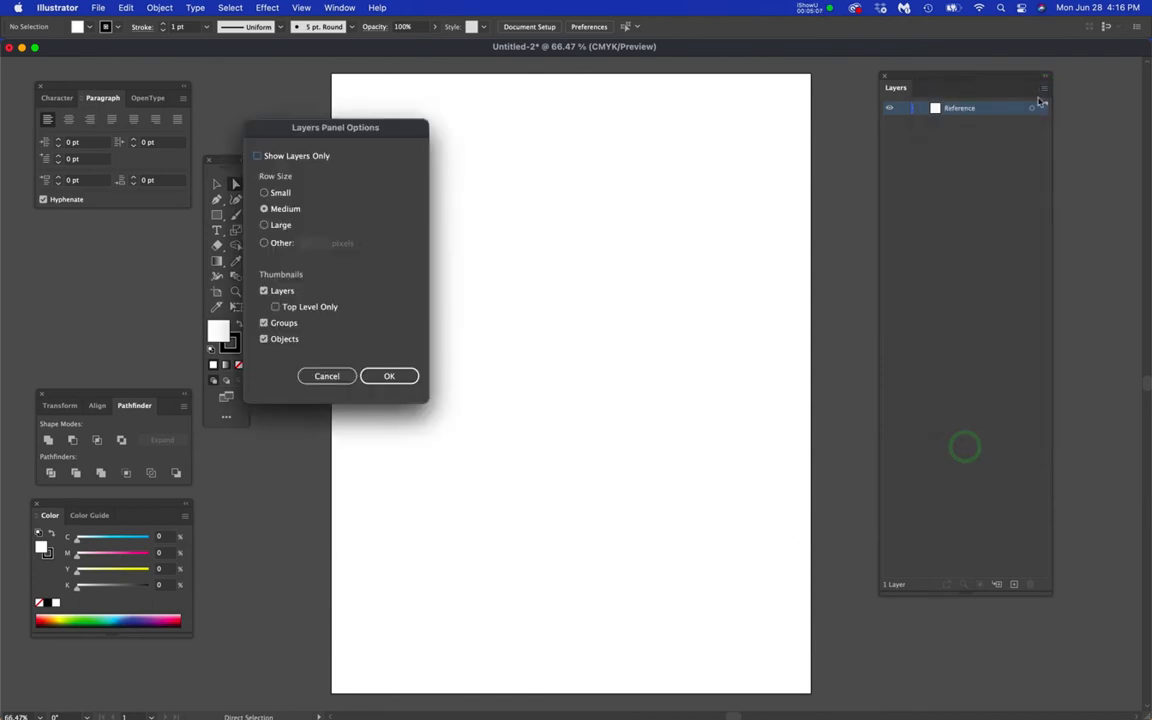
left_click(264, 225)
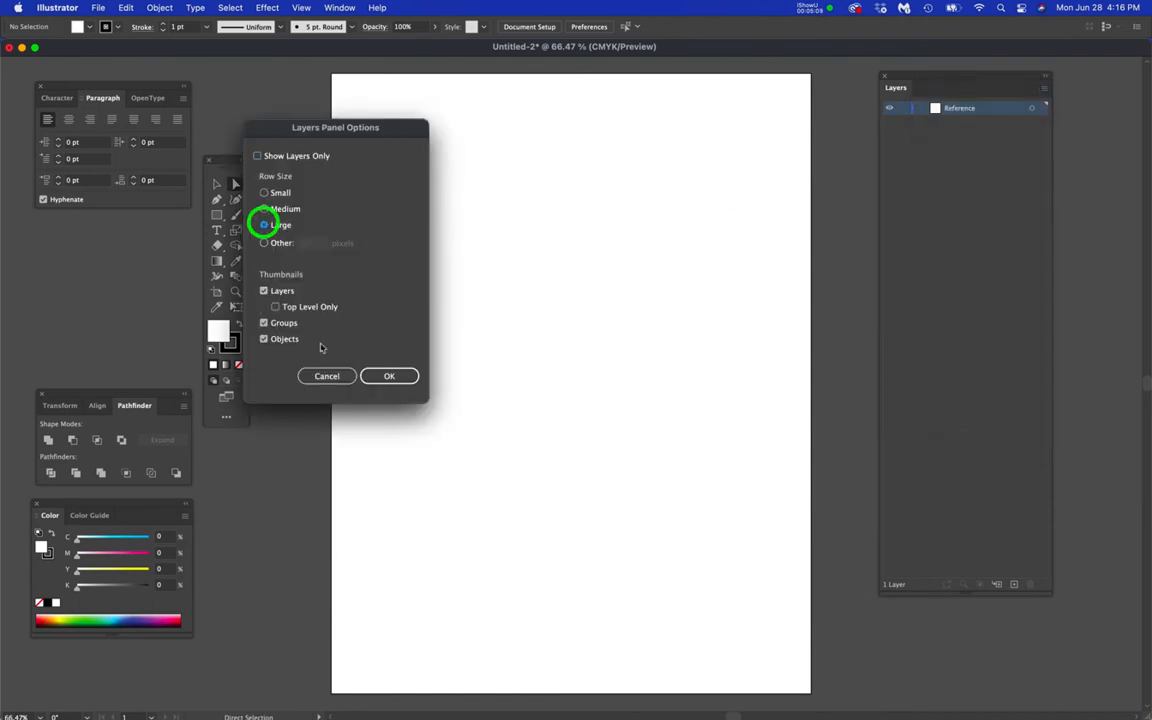
left_click(374, 378)
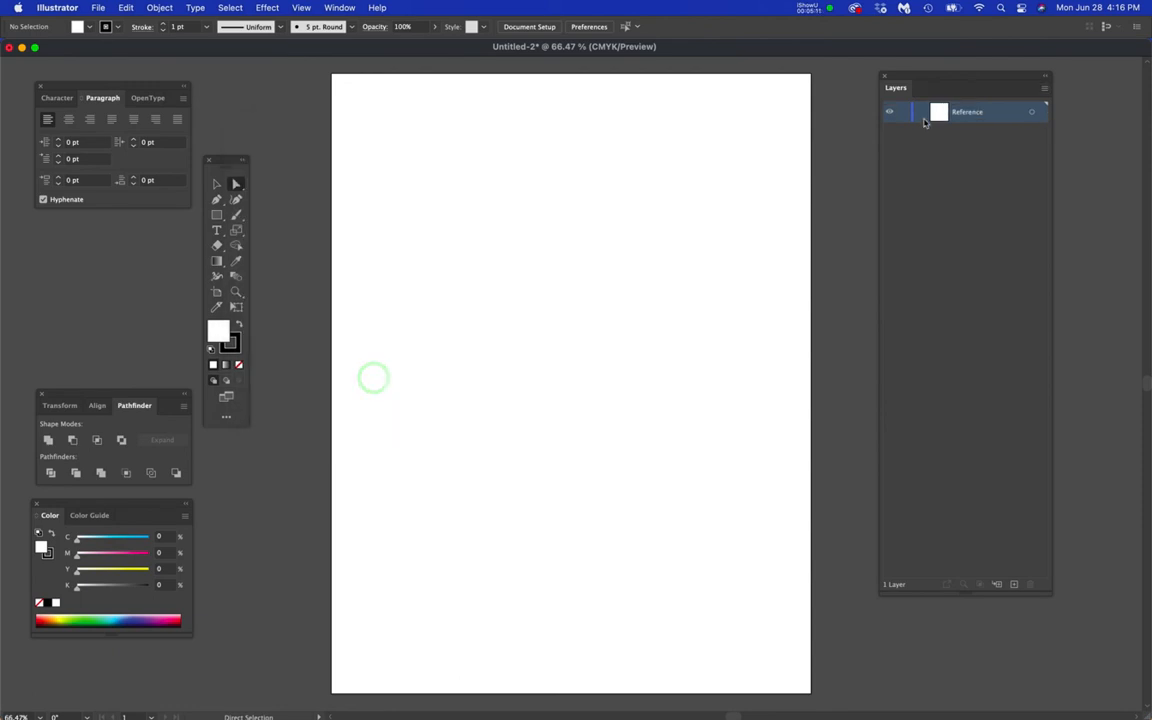
Start placing files on the Reference layer and browse to the Desktop folder in the home directory.
left_click(997, 111)
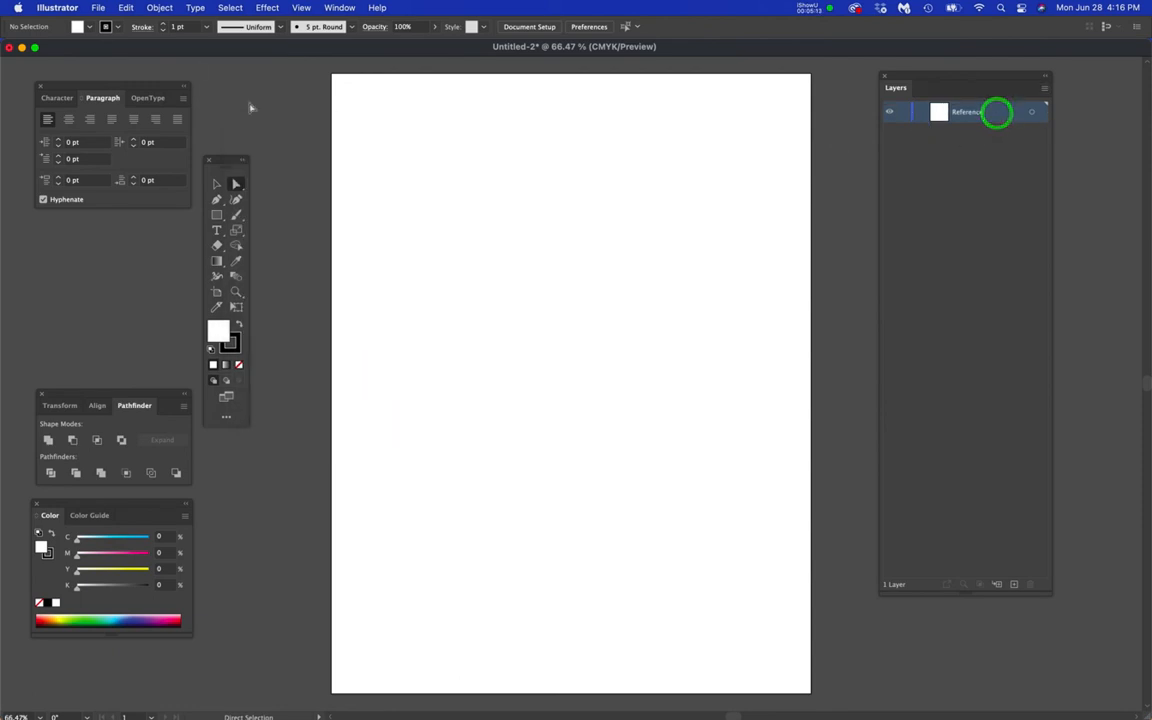
left_click_drag(104, 5, 91, 246)
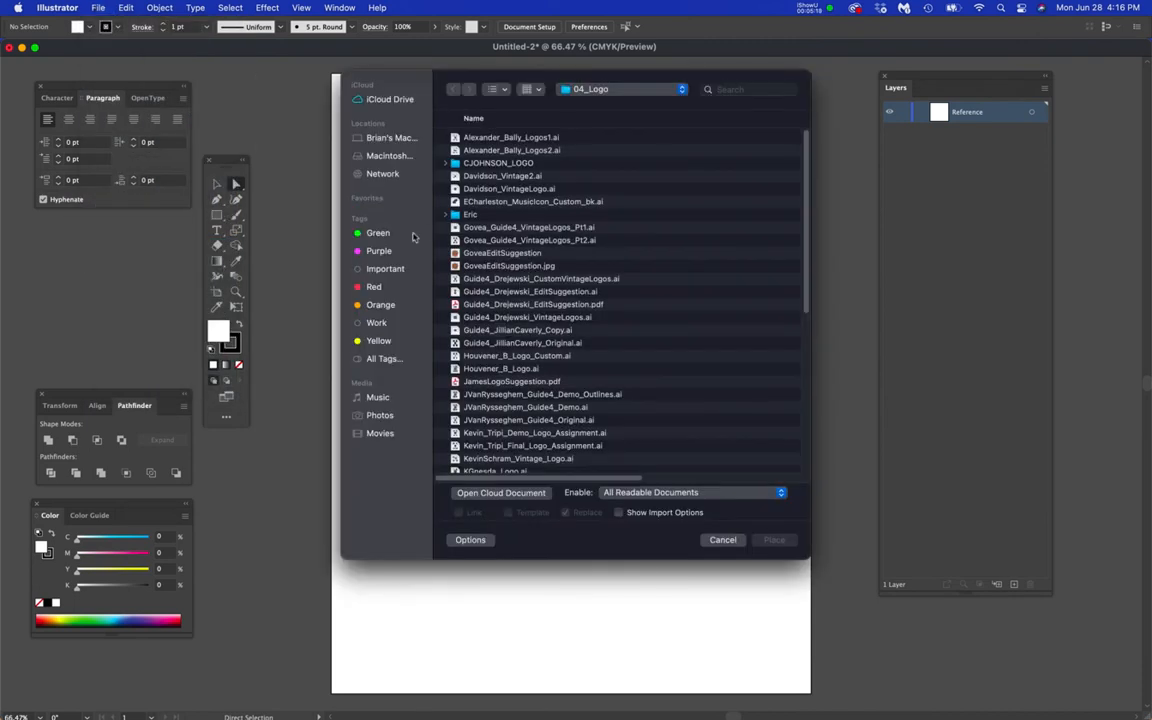
left_click_drag(628, 89, 600, 279)
left_click(470, 174)
double_click(450, 178)
double_click(455, 151)
left_click(455, 176)
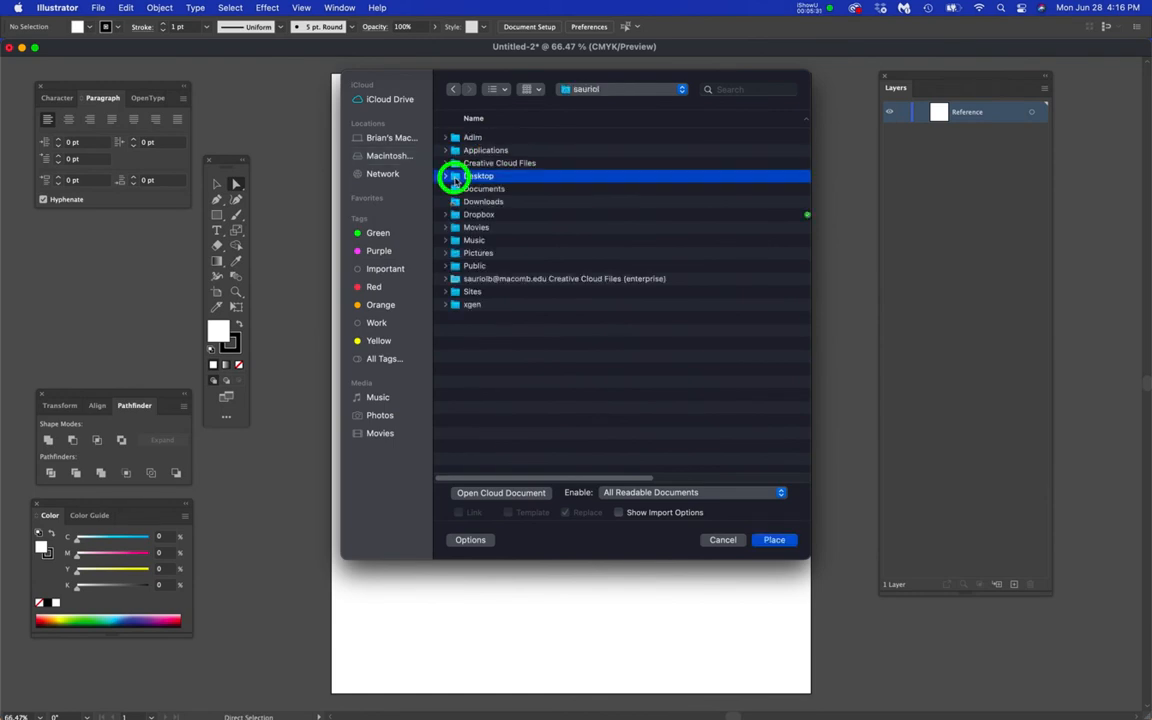
double_click(455, 177)
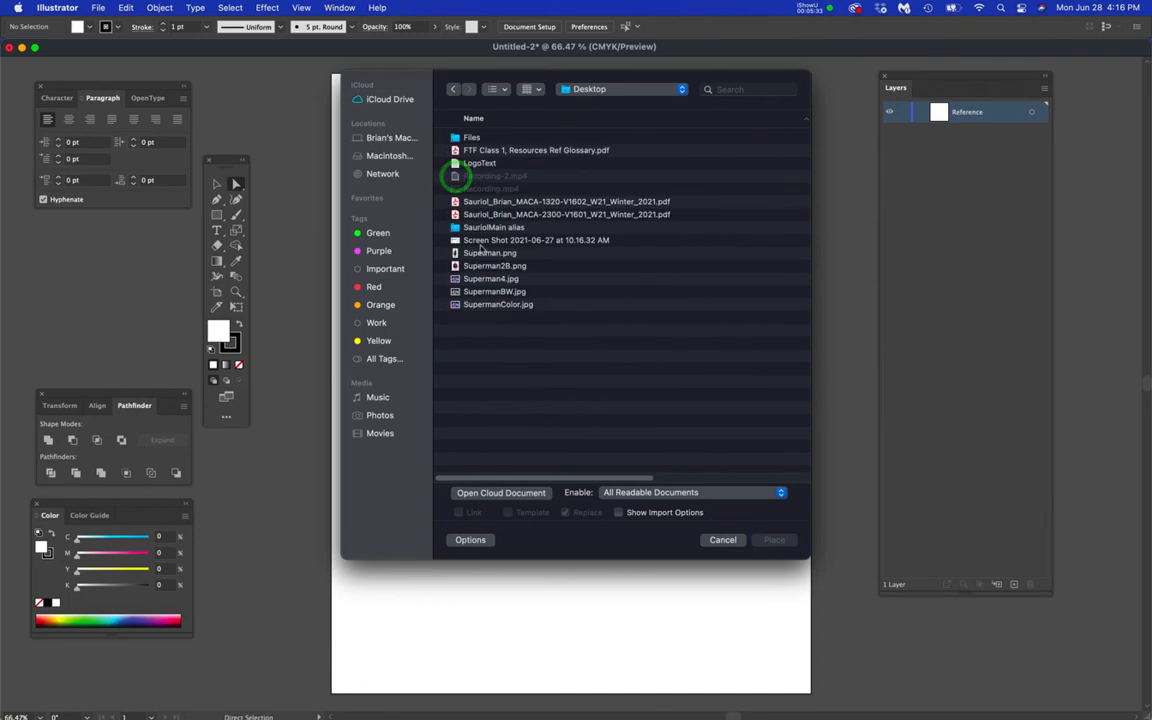
Place SupermanBW.jpg and SupermanColor.jpg together as linked images, dropping each at full size near the artboard's upper-left area.
left_click(478, 293)
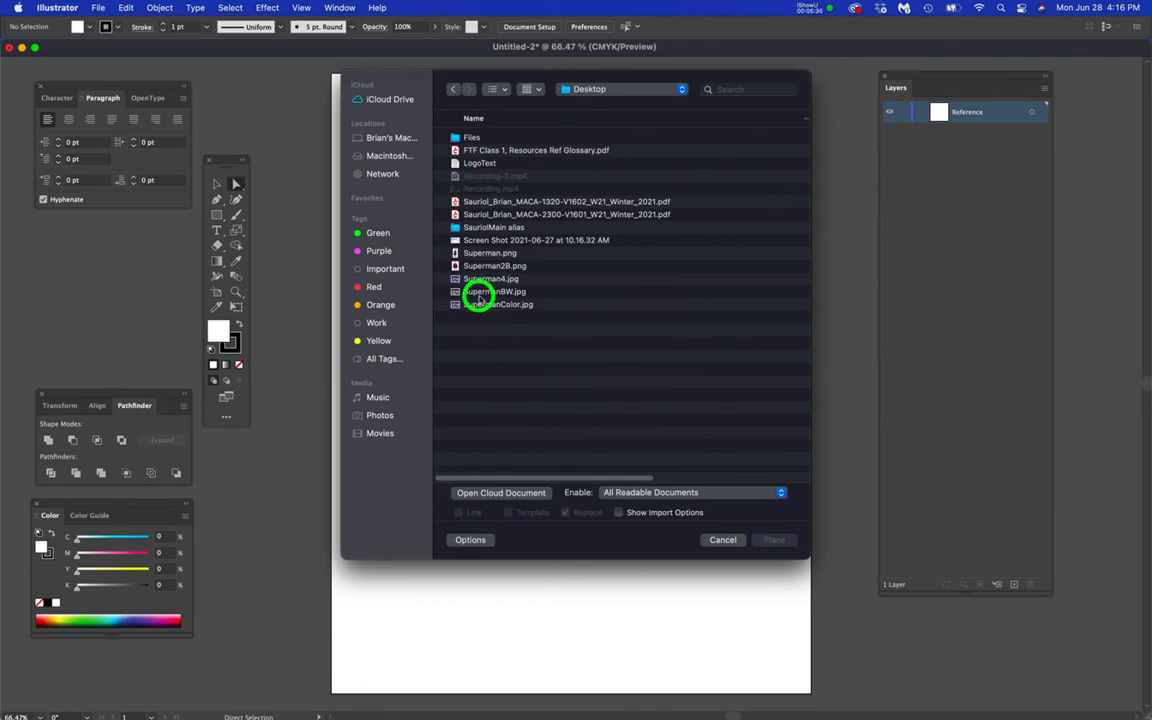
left_click(483, 305, "shift")
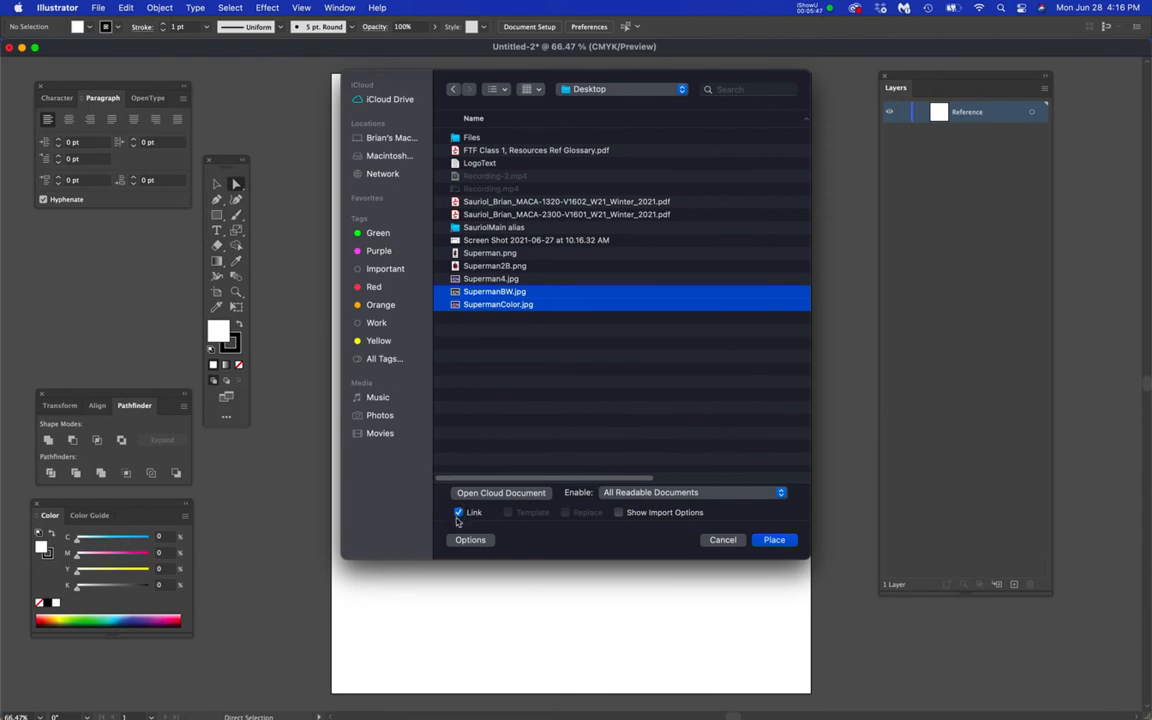
left_click(780, 541)
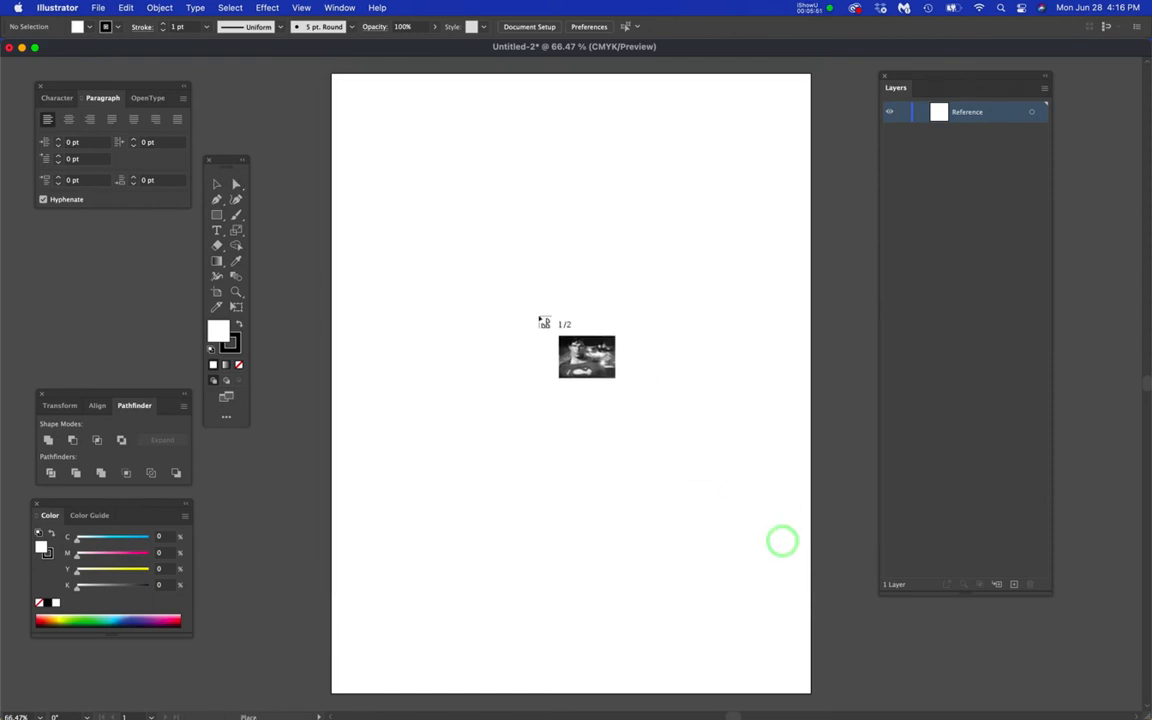
left_click(372, 141)
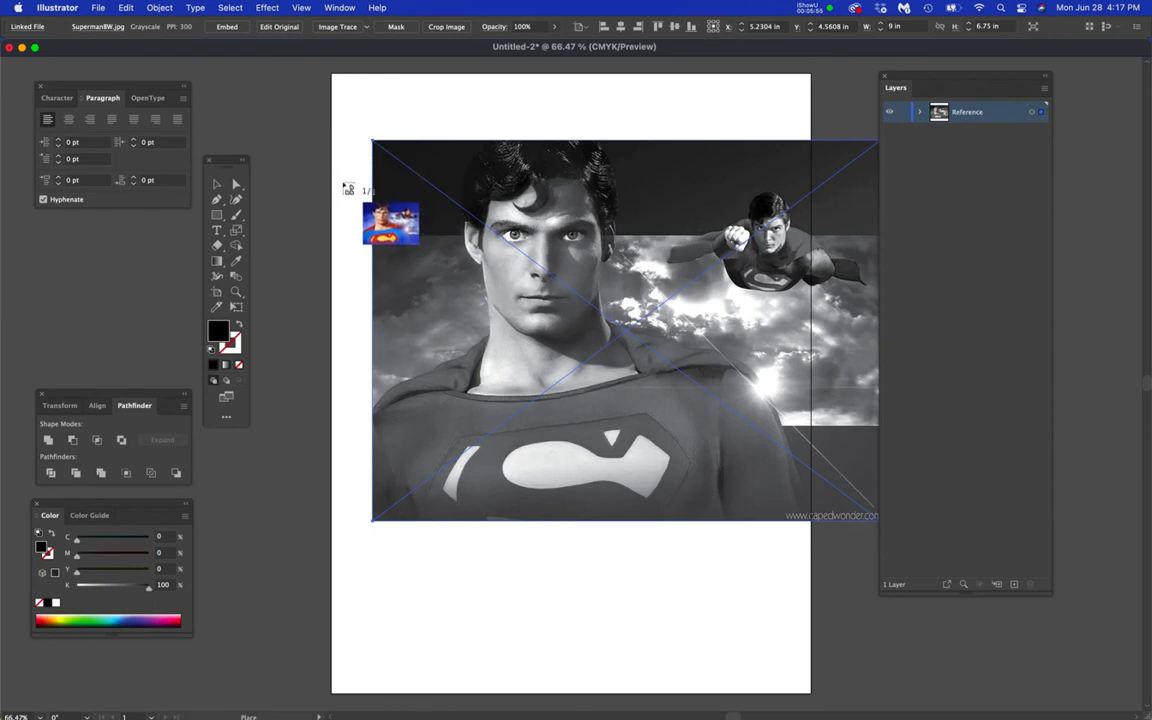
left_click(343, 190)
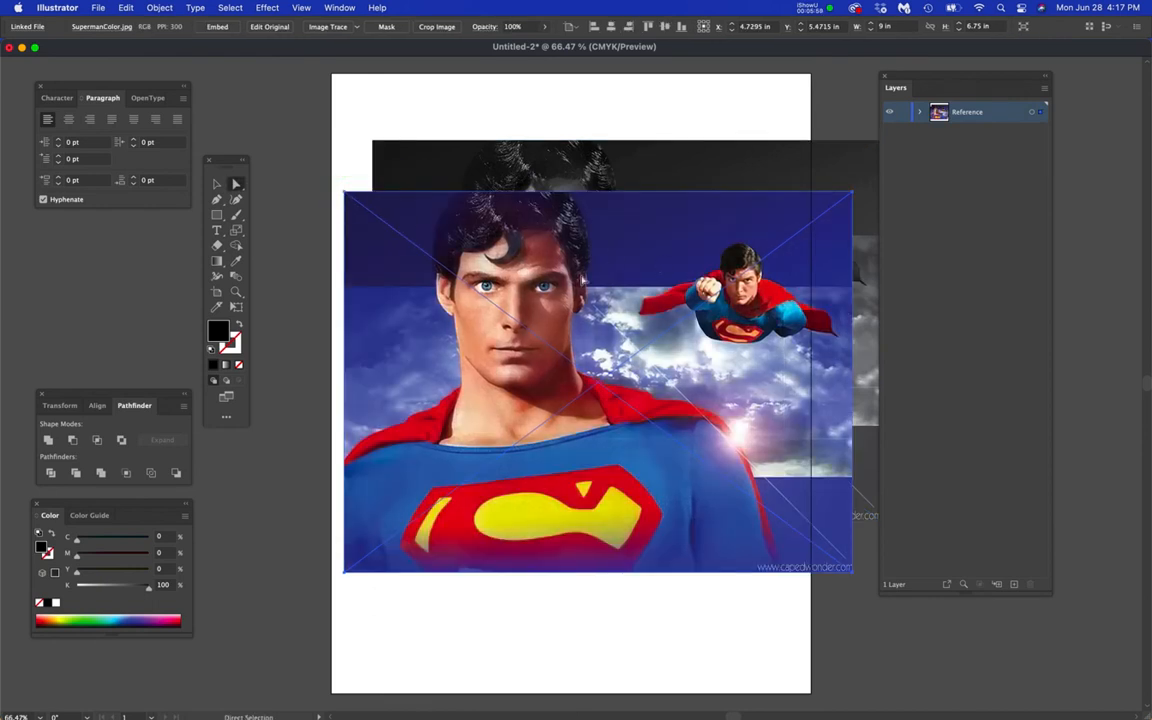
Move the color picture down and right to uncover the black-and-white one, and bring the Transform values beside the artboard.
left_click_drag(581, 279, 648, 362)
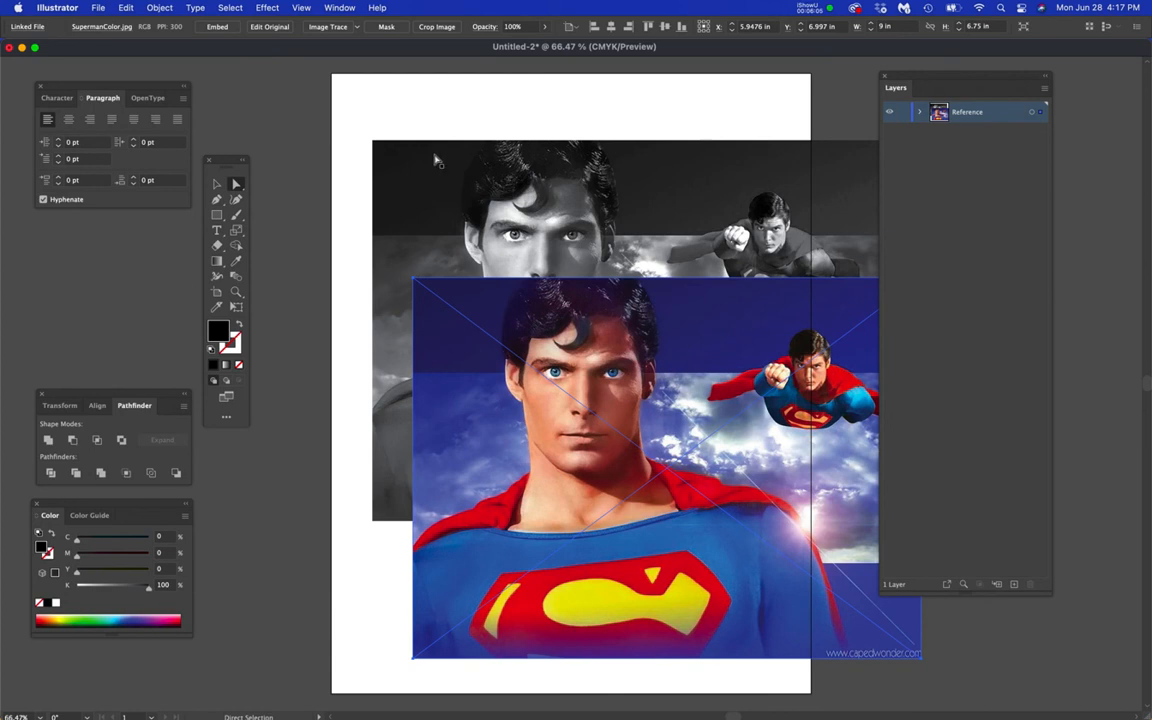
left_click_drag(340, 9, 375, 620)
left_click_drag(63, 405, 316, 340)
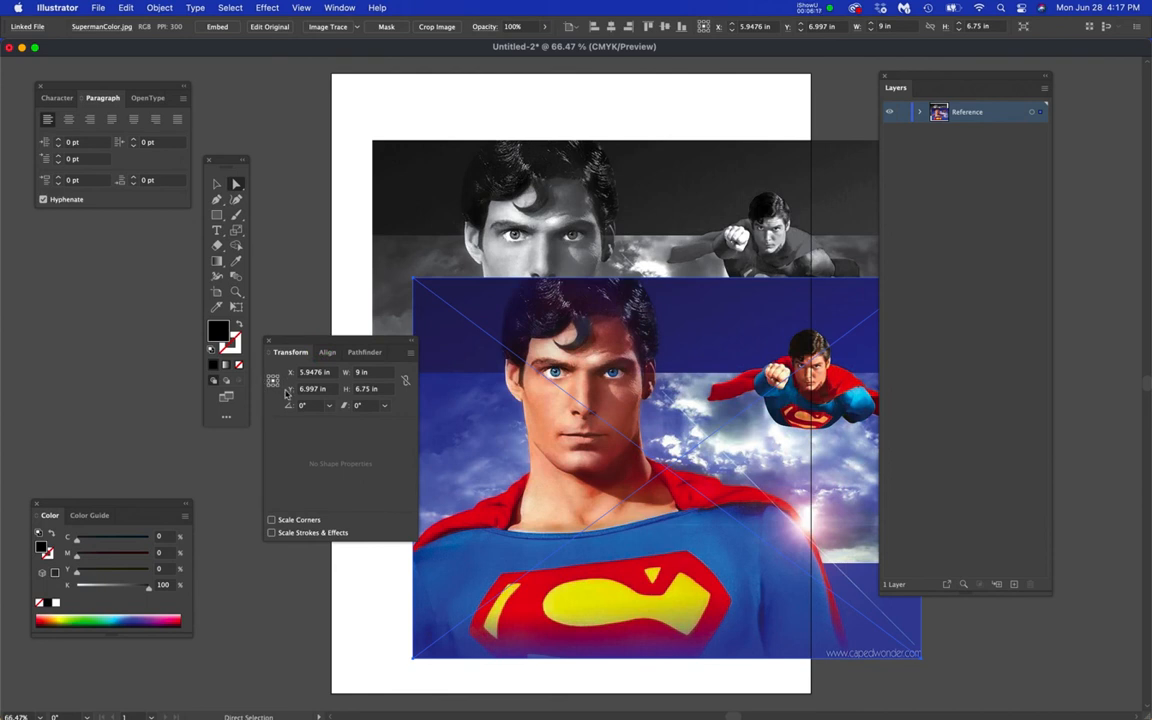
Shift the black-and-white picture slightly right to about X 5.7 in, Y 4.53 in.
left_click_drag(640, 208, 648, 217)
left_click(648, 217)
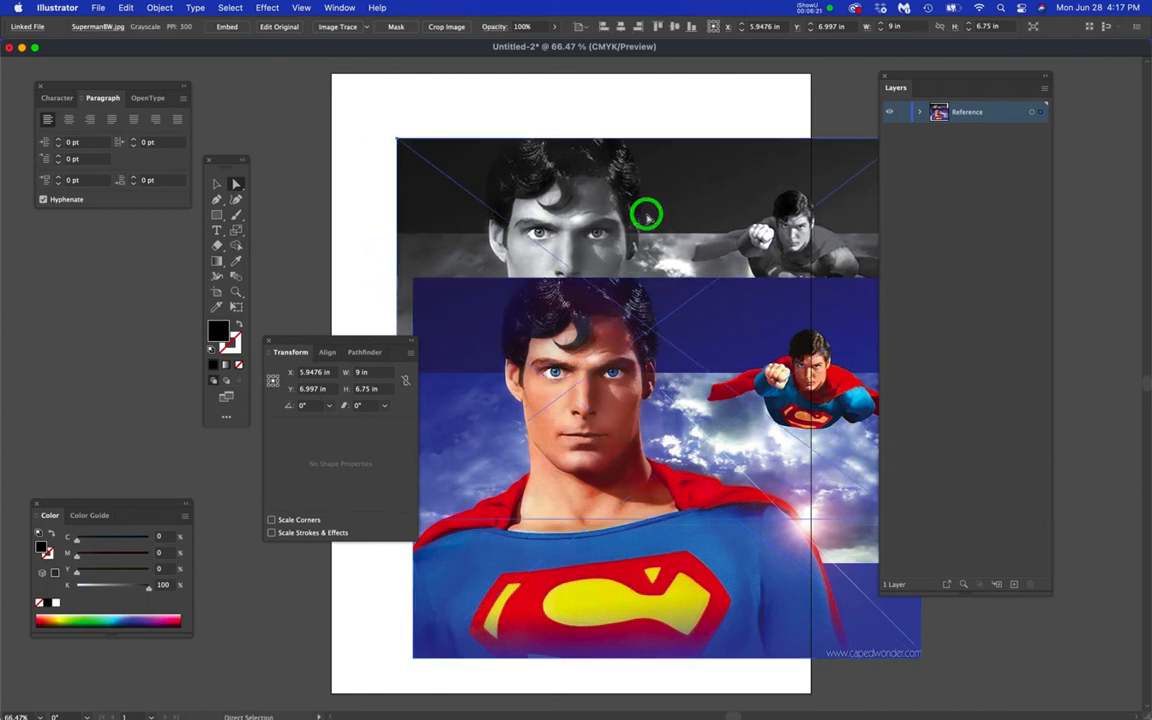
left_click(640, 230)
left_click_drag(640, 230, 641, 231)
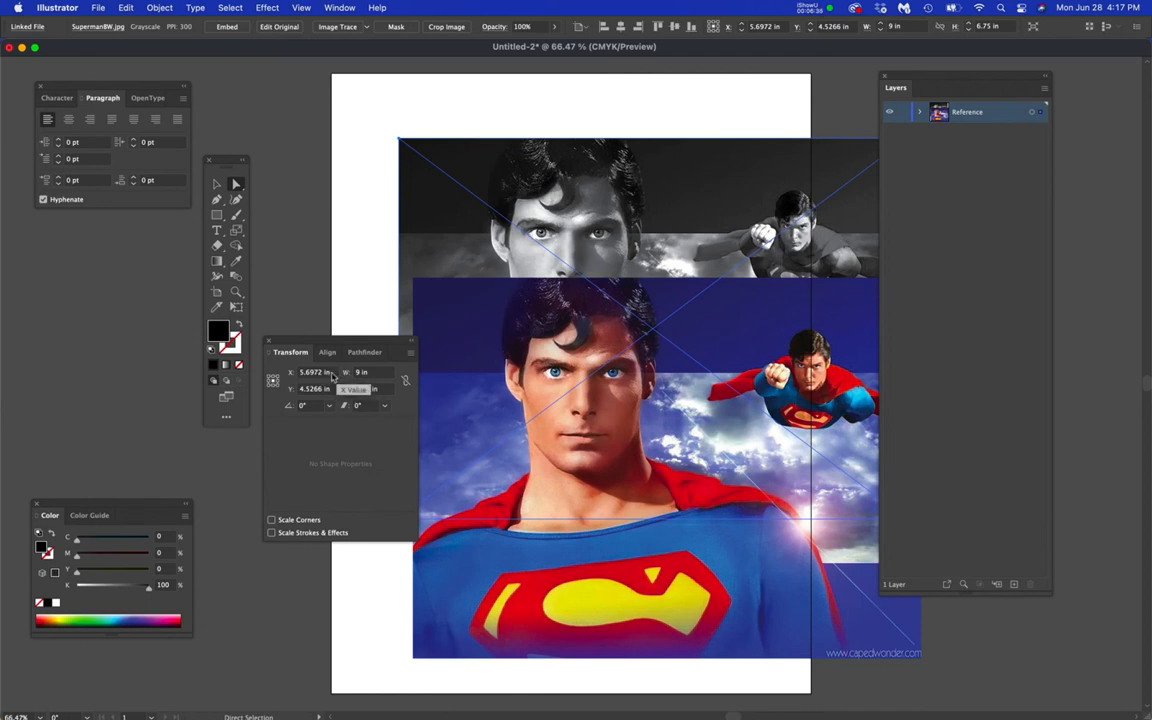
Copy the black-and-white picture's X position to the color picture, setting it to 5.6972 in.
left_click_drag(323, 378, 297, 374)
key("super+c")
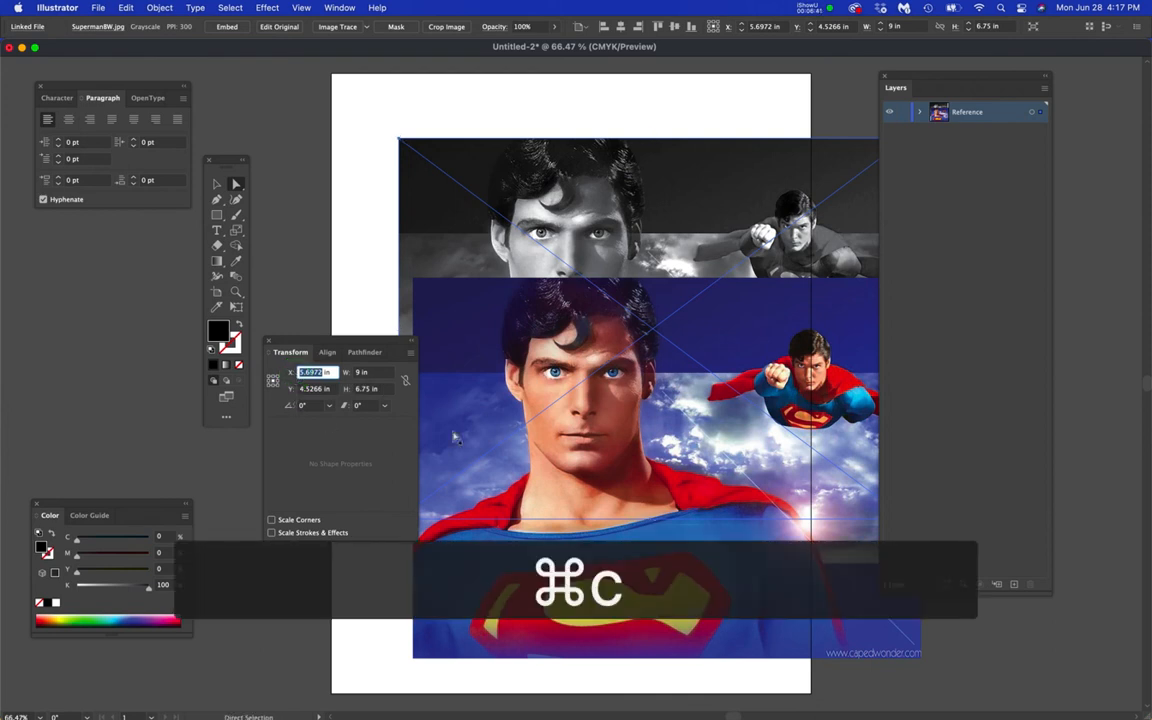
left_click(497, 362)
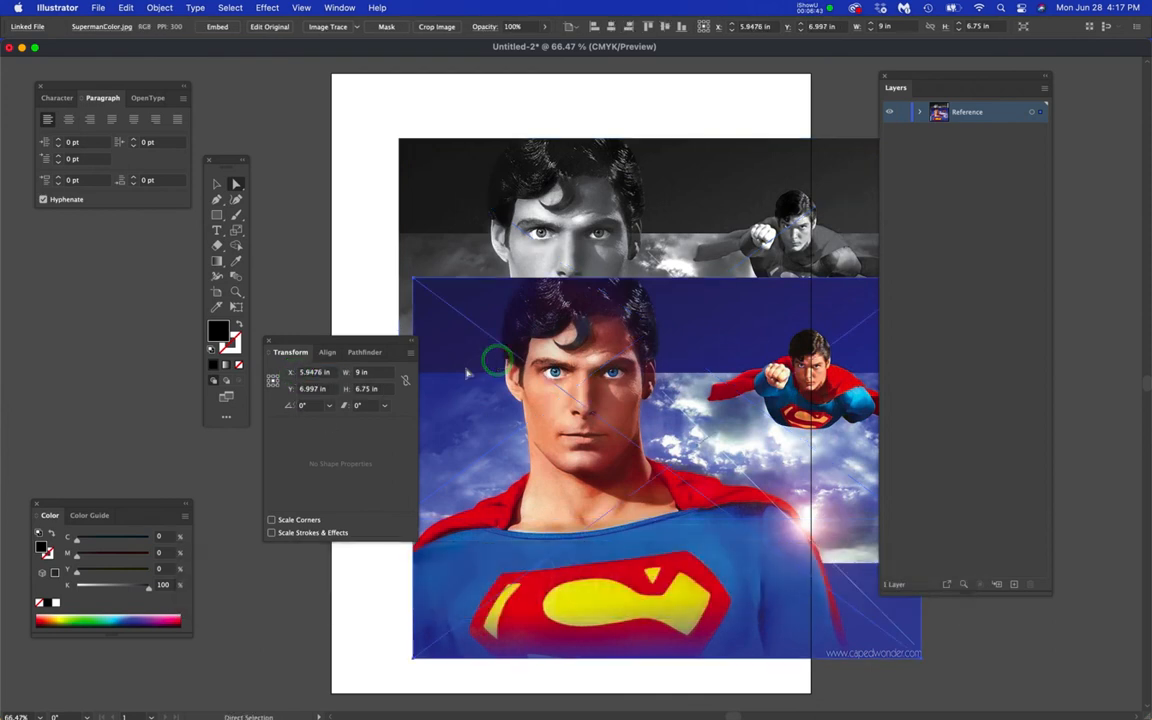
left_click_drag(322, 376, 290, 372)
key("super+v")
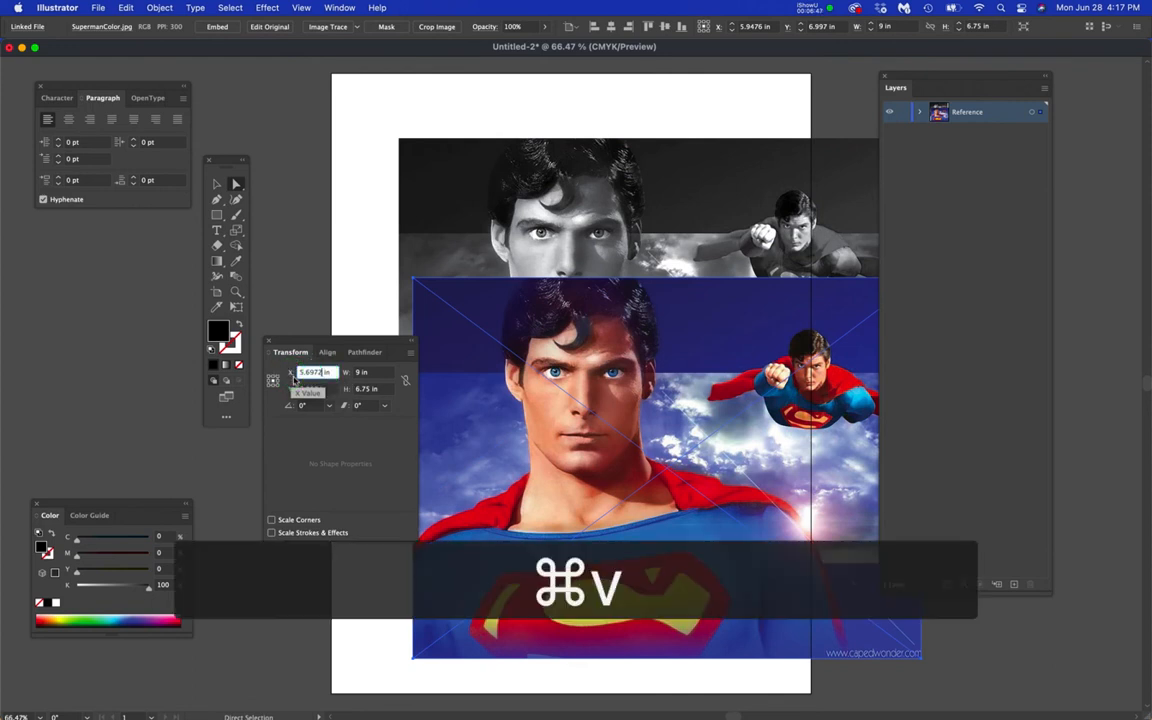
key("Return")
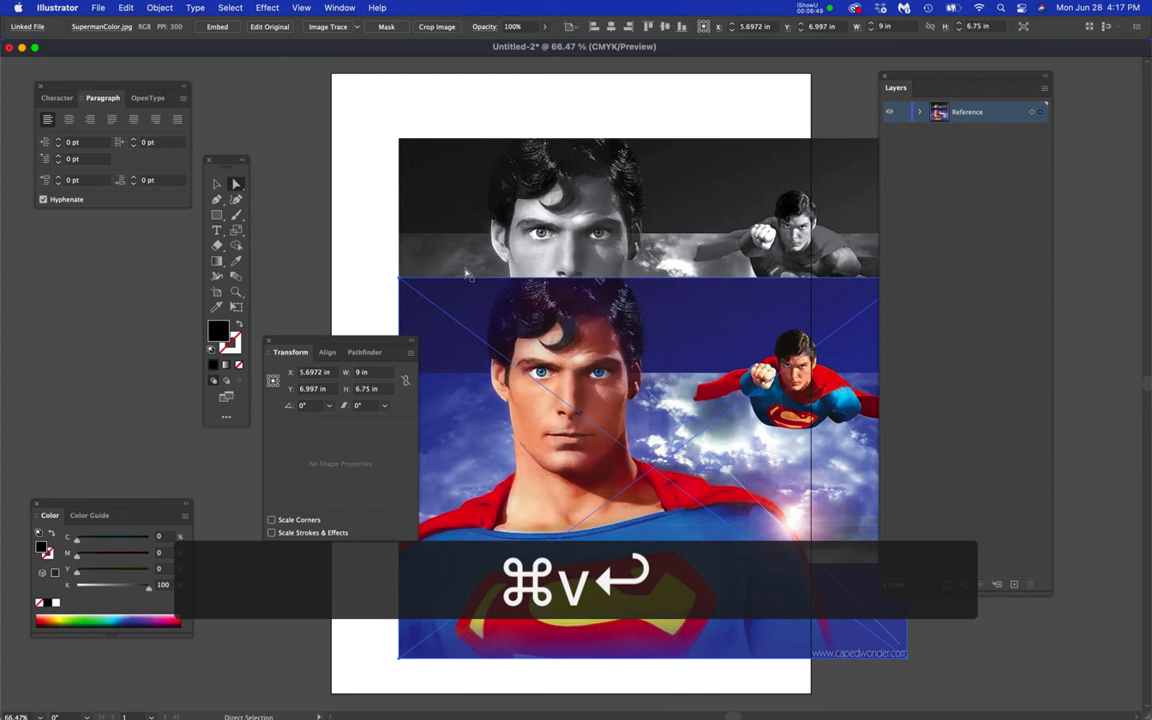
Copy the black-and-white picture's Y position to the color picture, setting it to 4.5266 in so the two overlap.
left_click(463, 222)
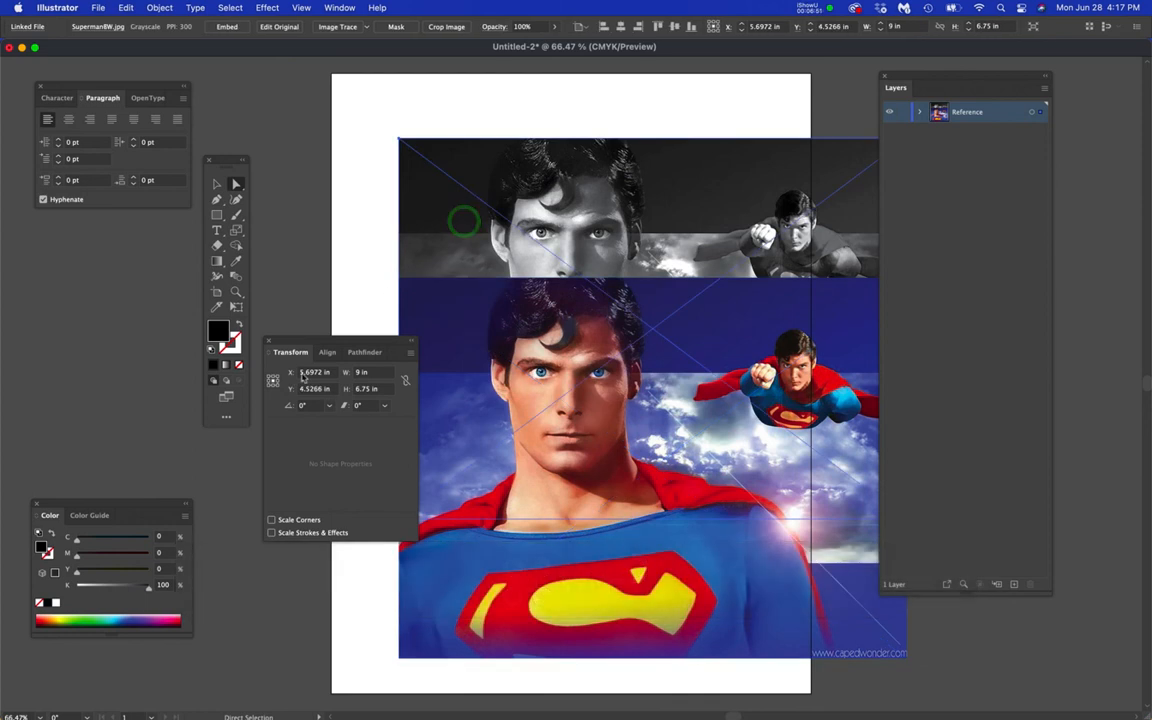
left_click(321, 389)
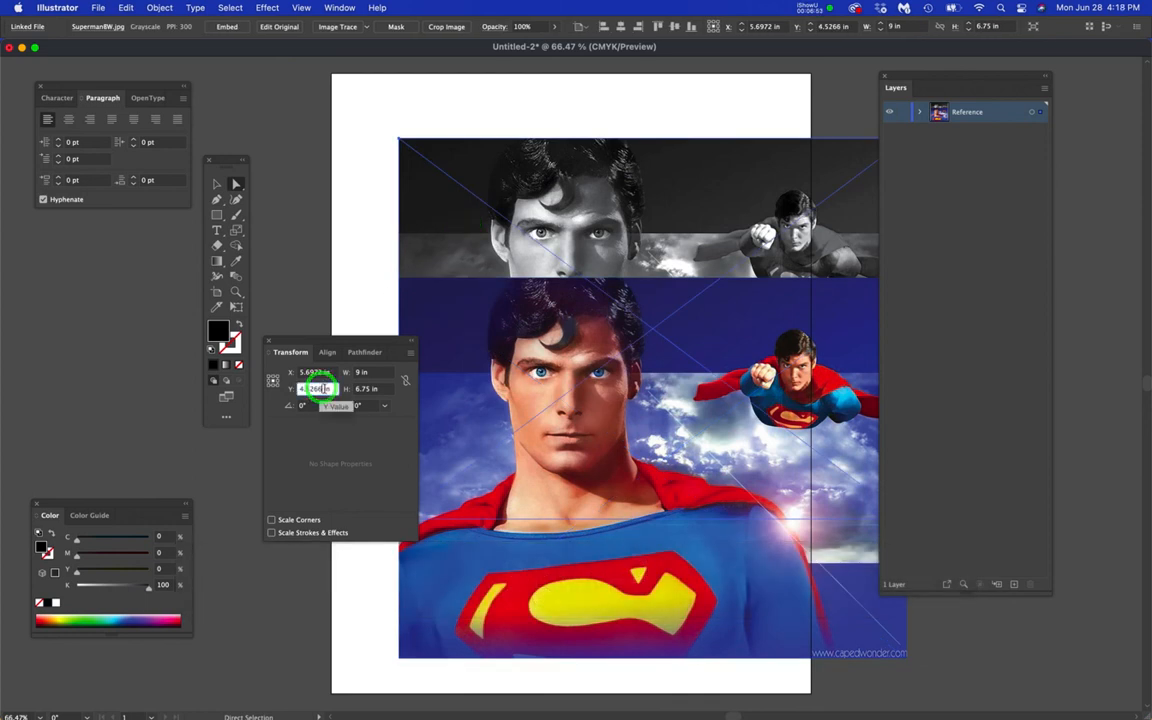
left_click(298, 390)
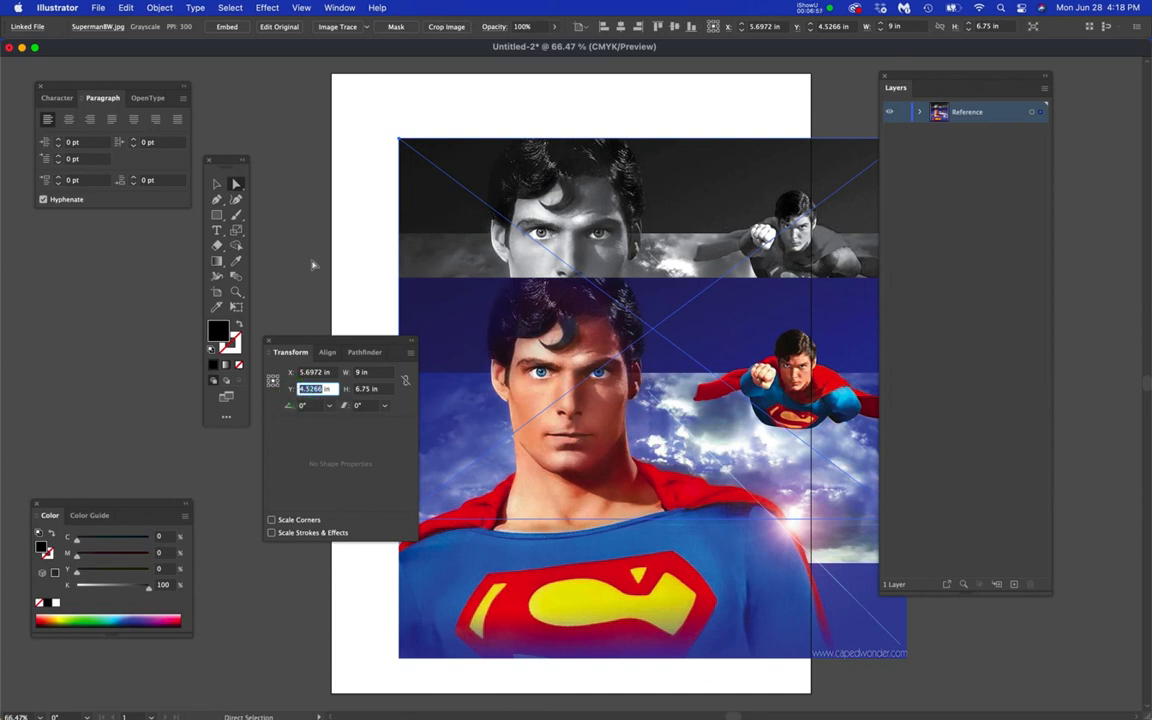
key("super+c")
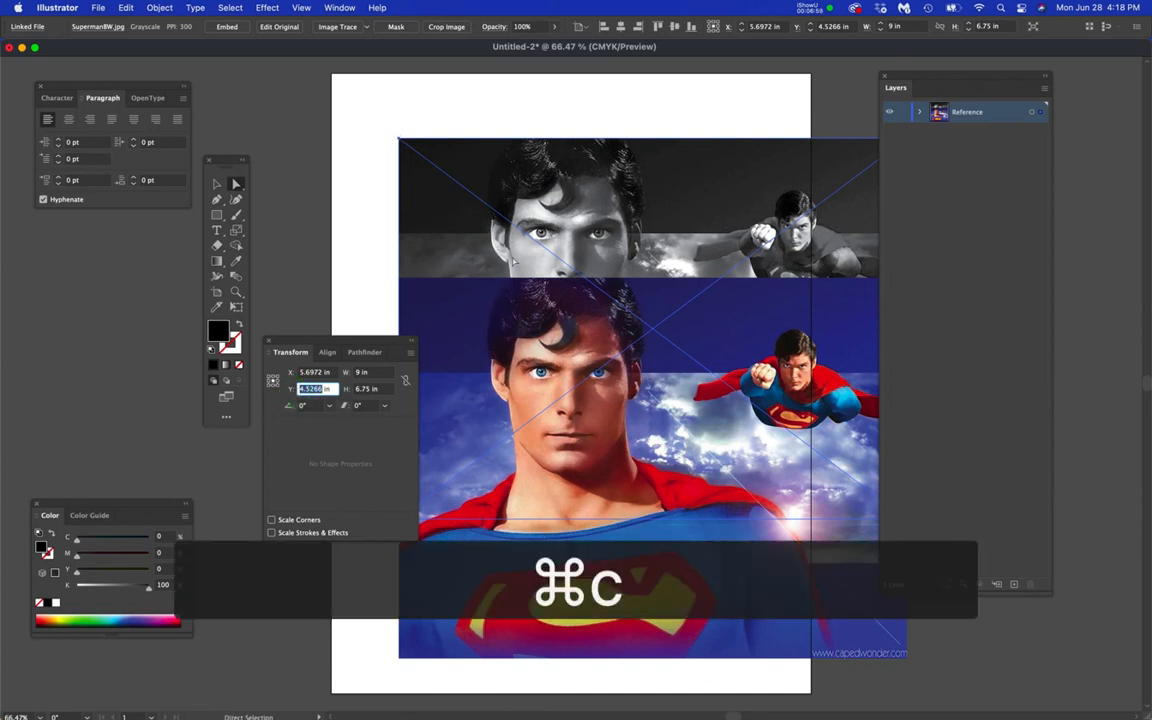
left_click(483, 338)
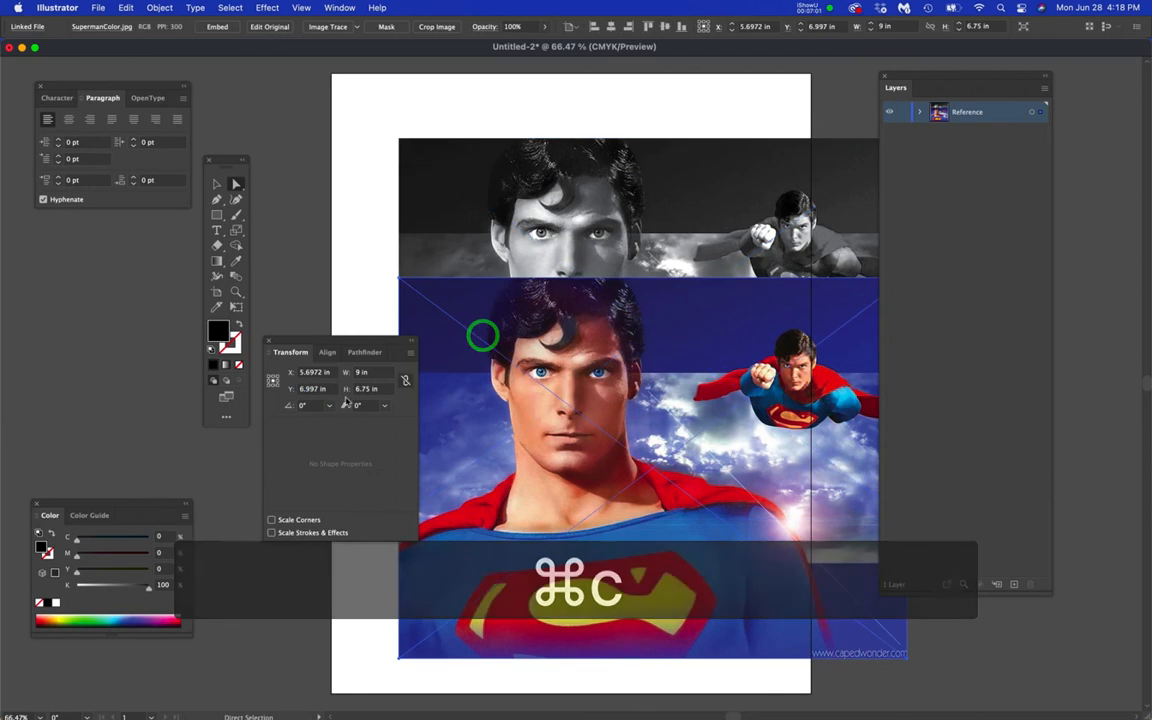
left_click(302, 389)
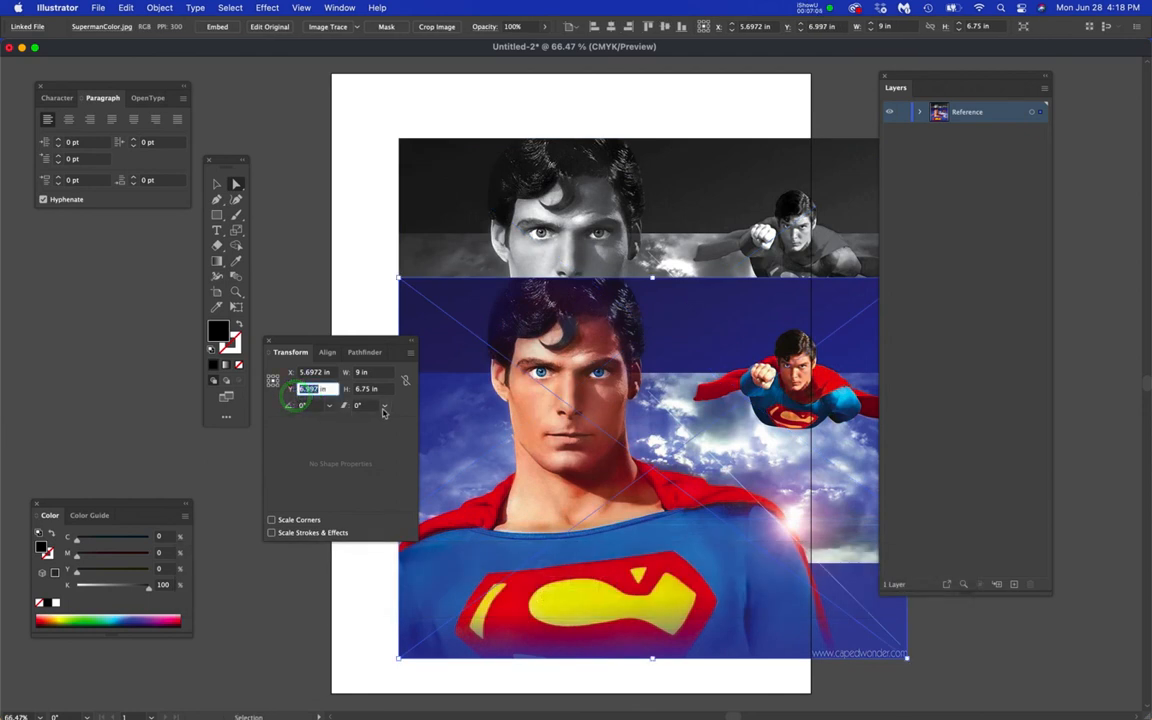
key("super+v")
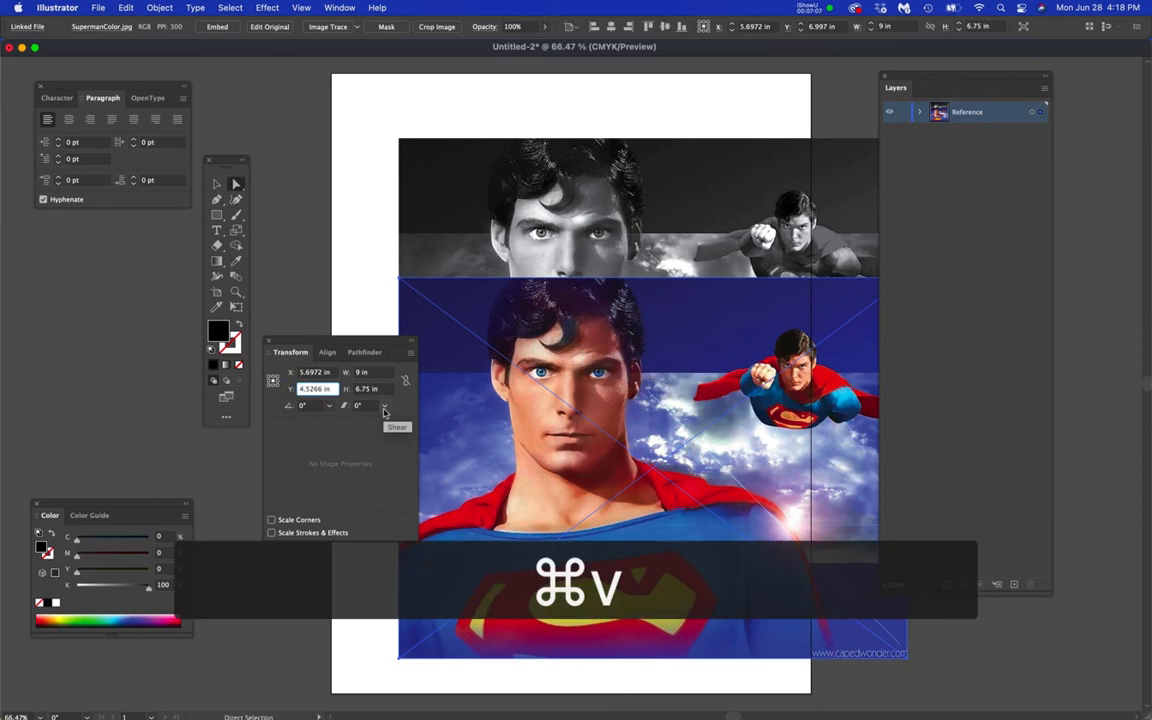
key("Return")
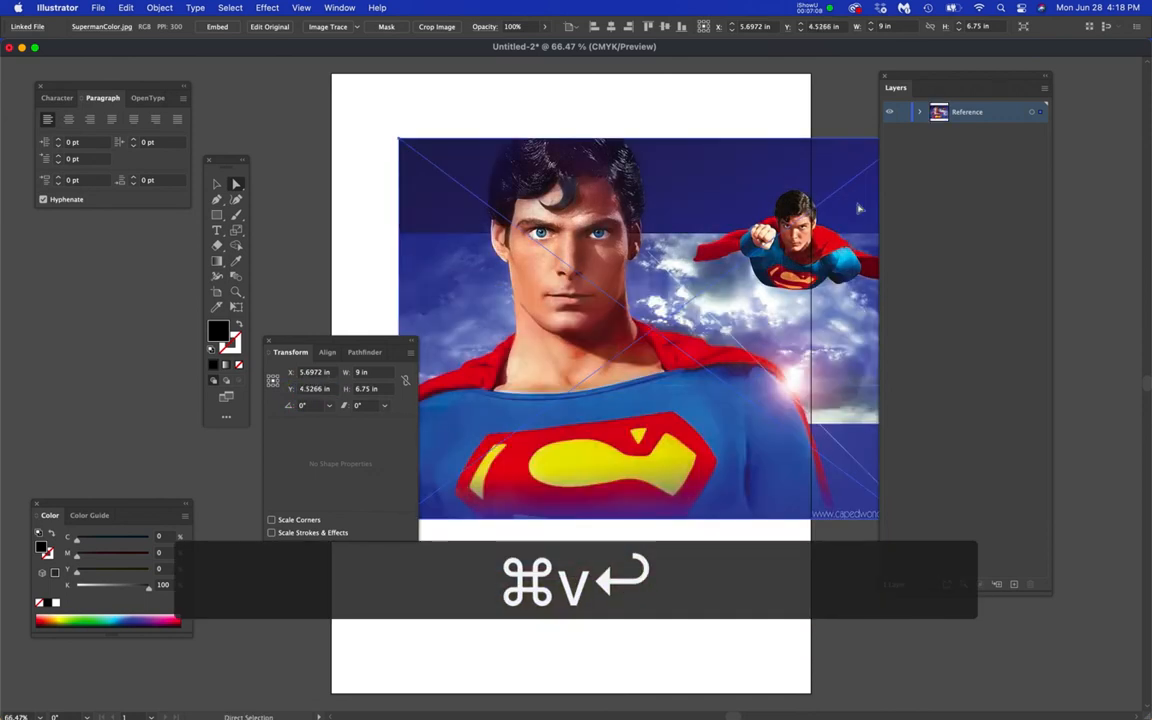
Expand the Reference layer to list its linked images, and move the Transform values clear of the artboard.
left_click(919, 112)
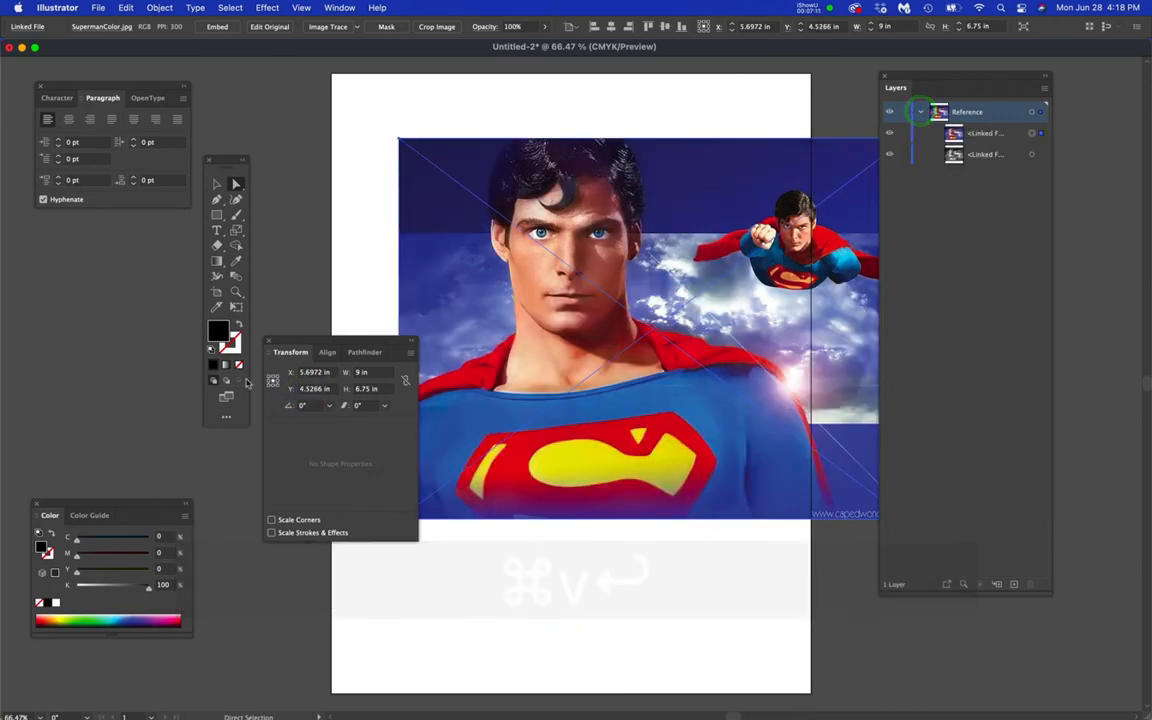
left_click_drag(298, 345, 69, 251)
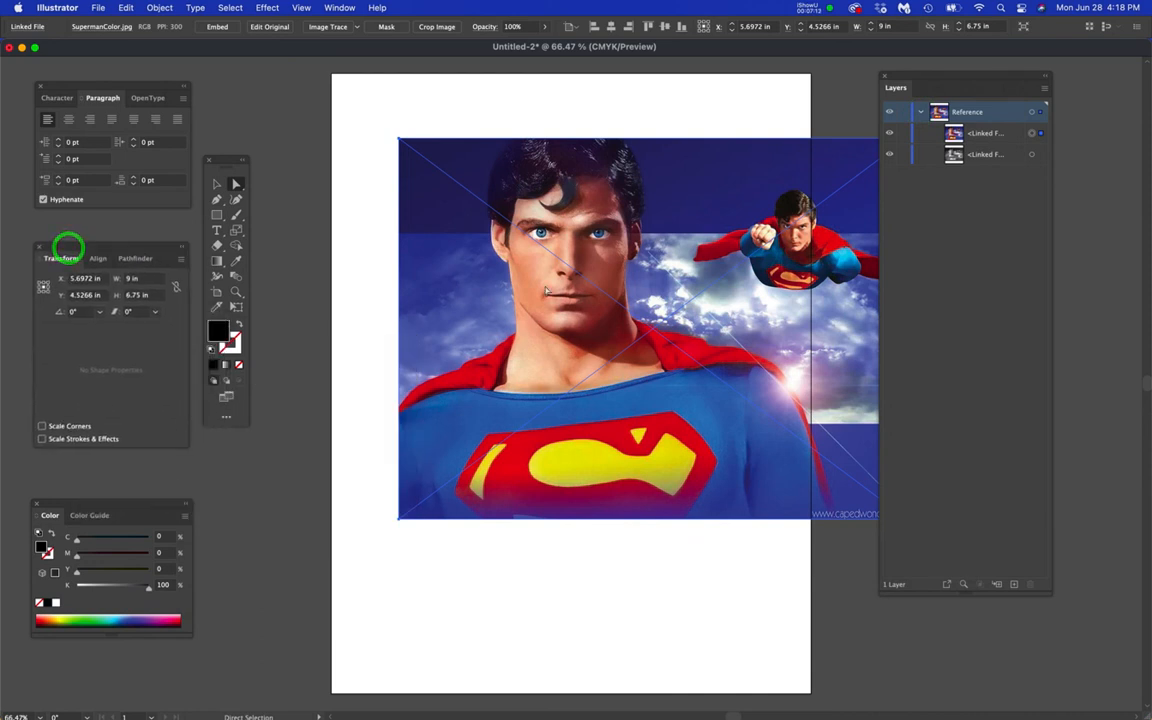
scroll(583, 246, "up", 1)
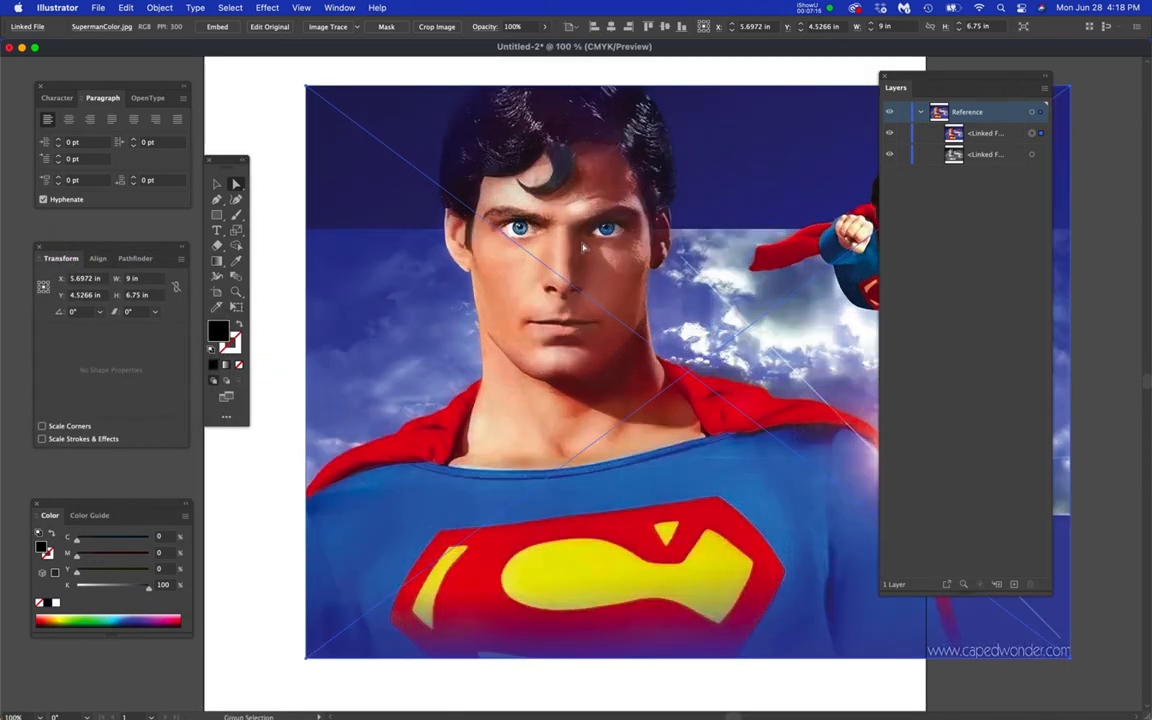
key("space")
left_click_drag(583, 271, 562, 306)
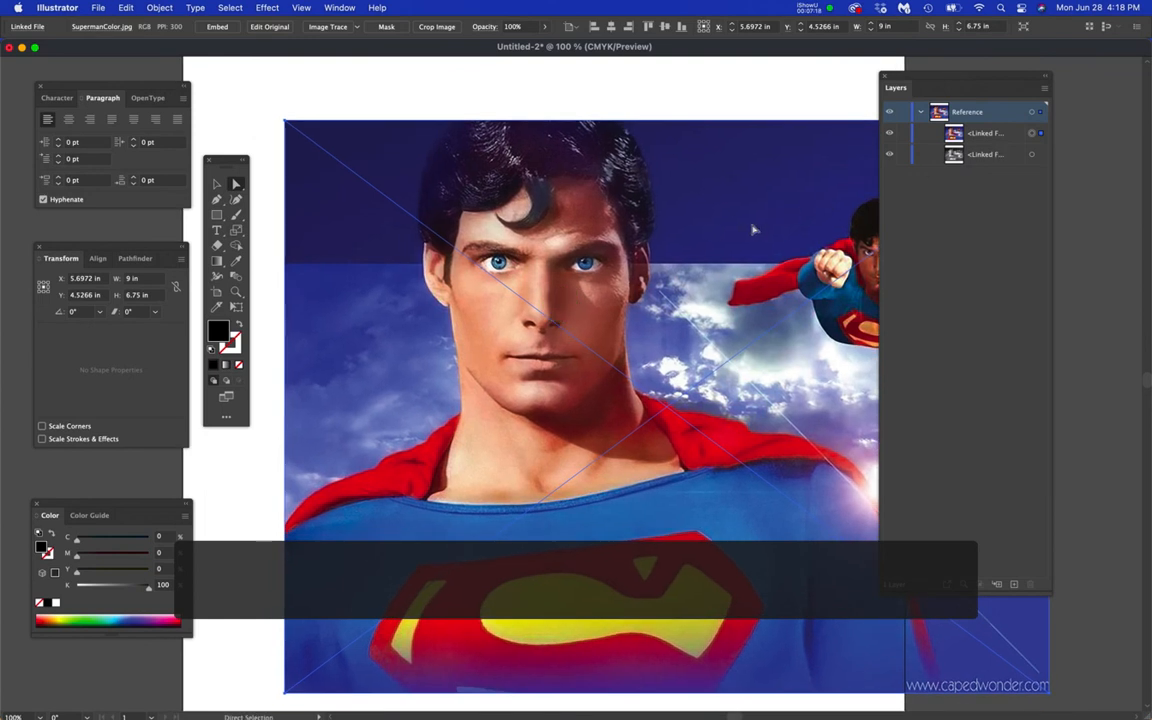
Rename the Reference layer as ColorReference.
double_click(972, 114)
left_click(956, 112)
type("Color")
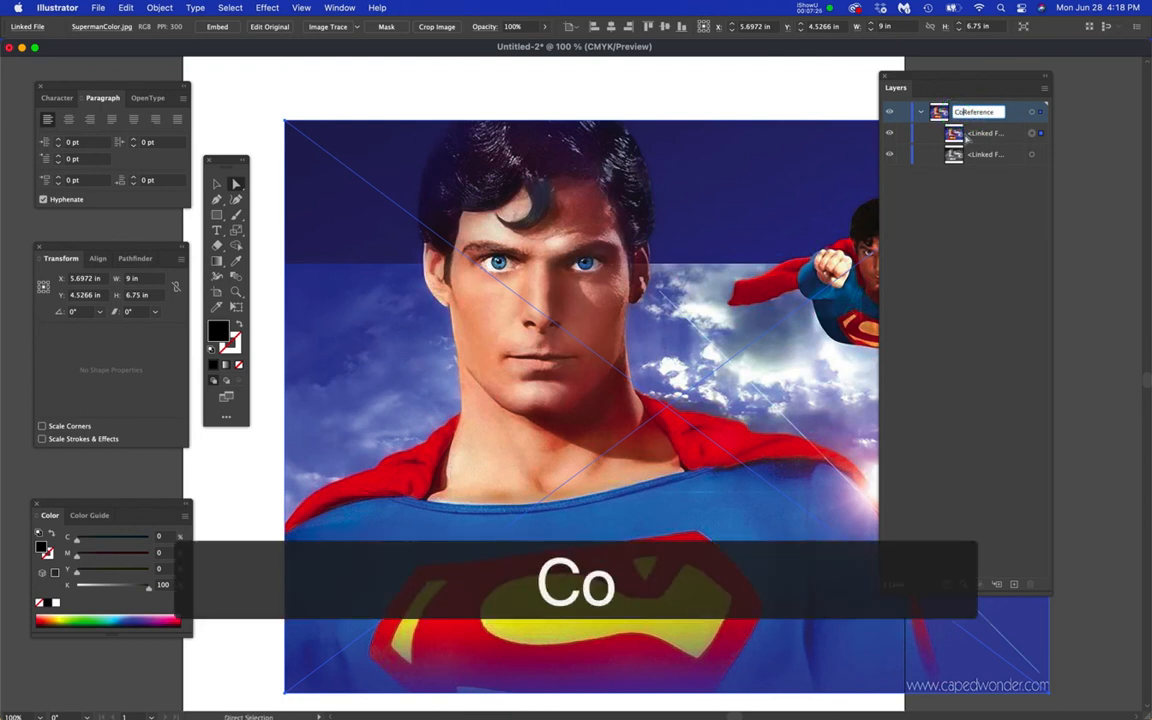
key("Return")
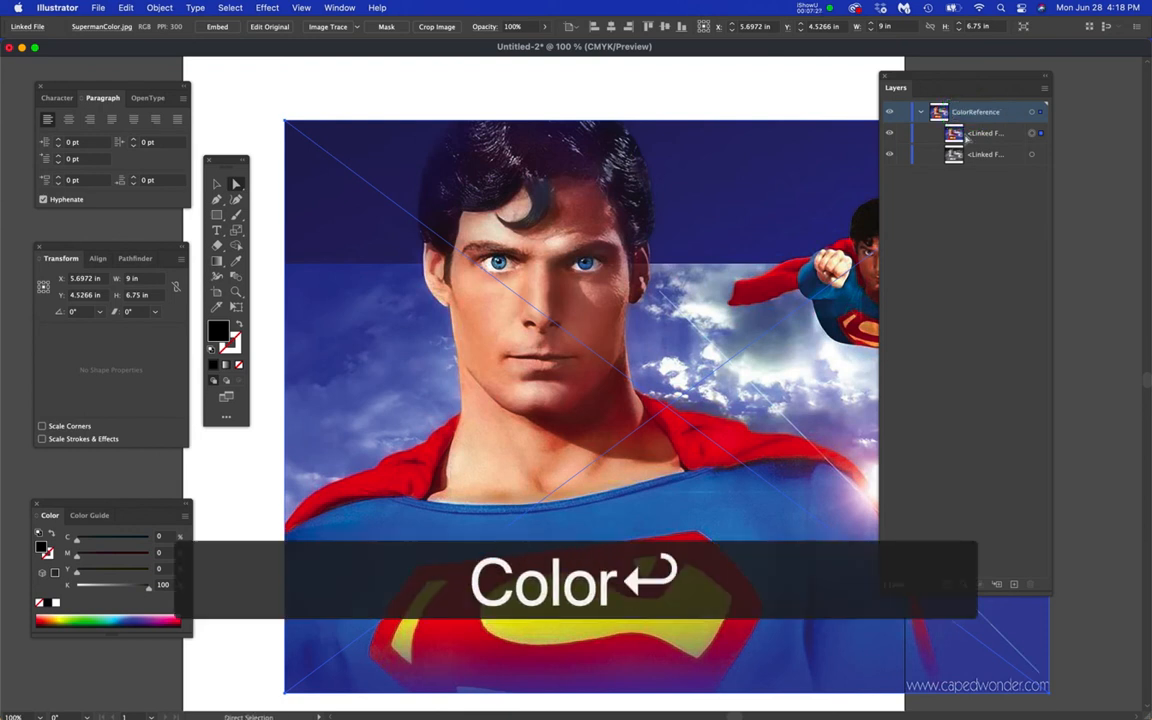
Create a new layer above ColorReference and name it BWReference.
left_click(1013, 584)
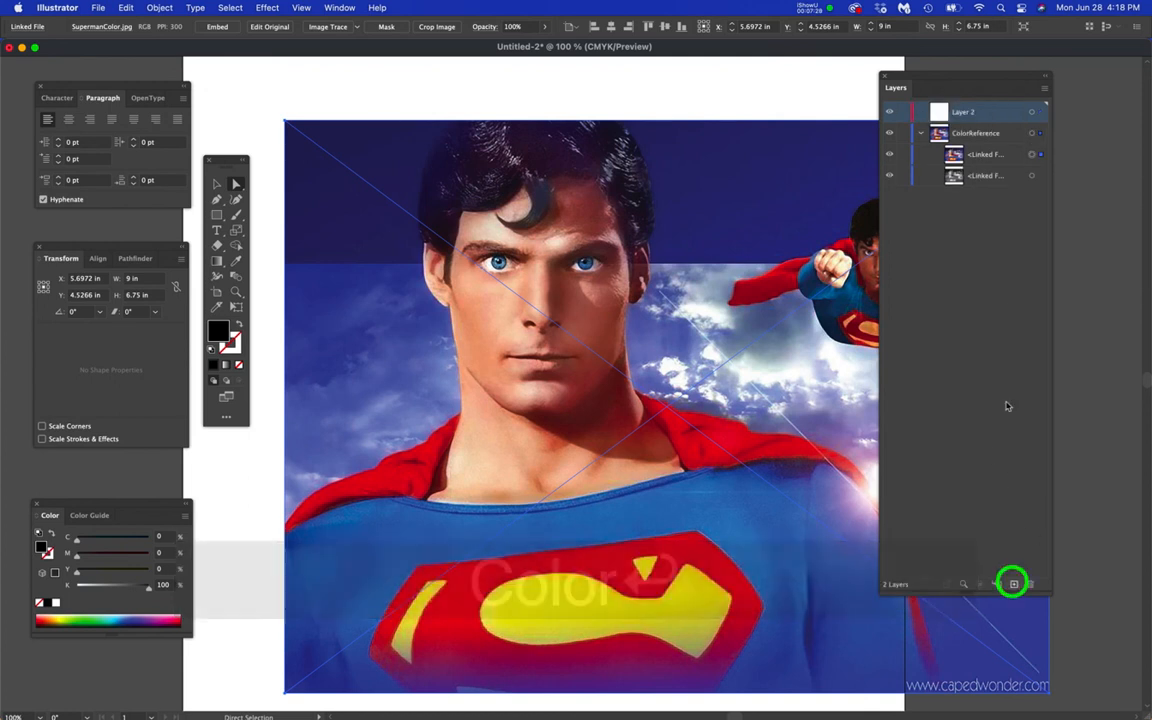
left_click(971, 137)
key("super+c")
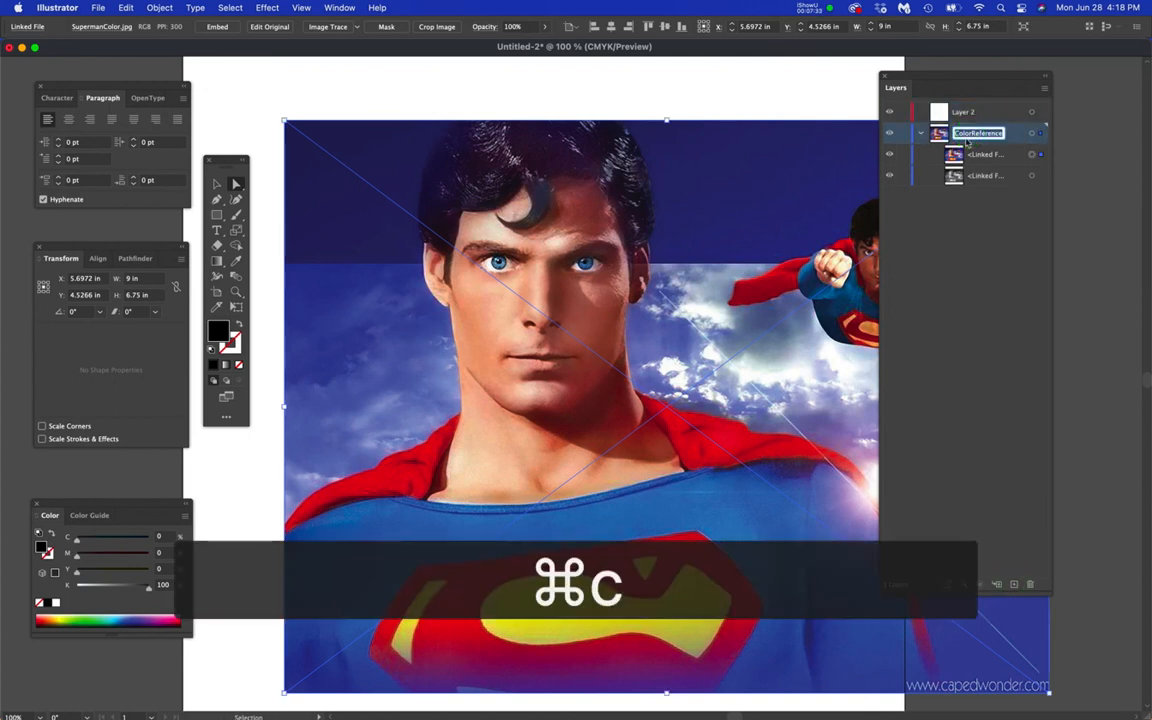
double_click(965, 111)
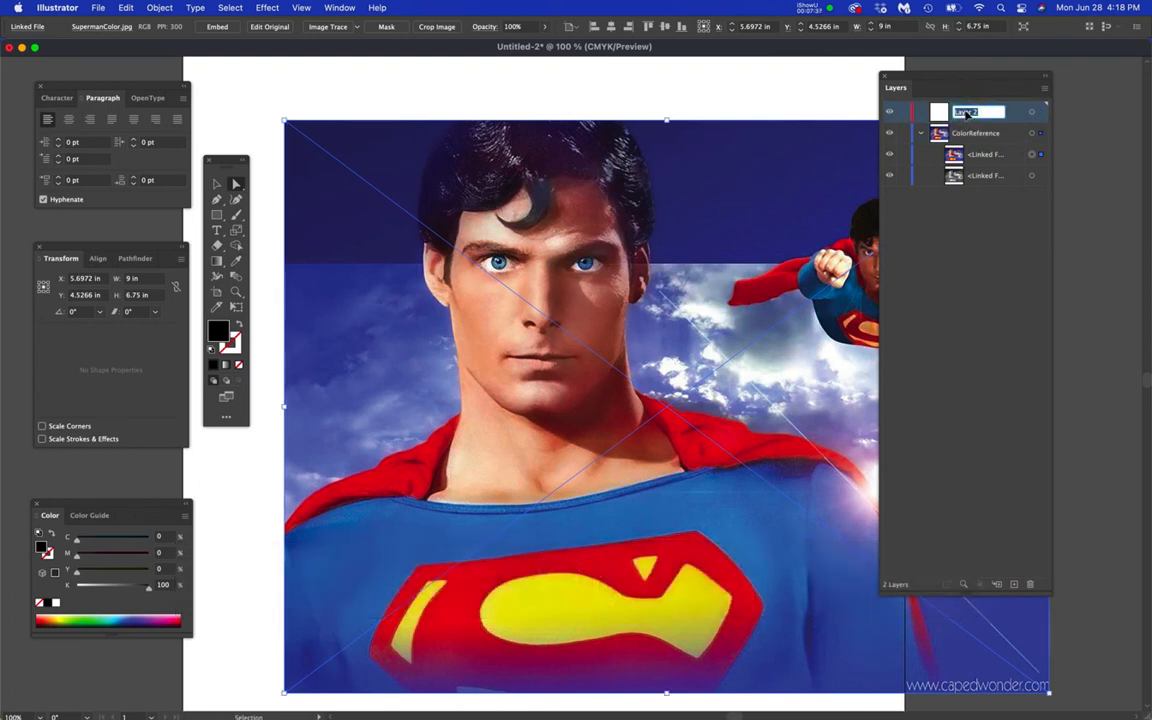
key("super+v")
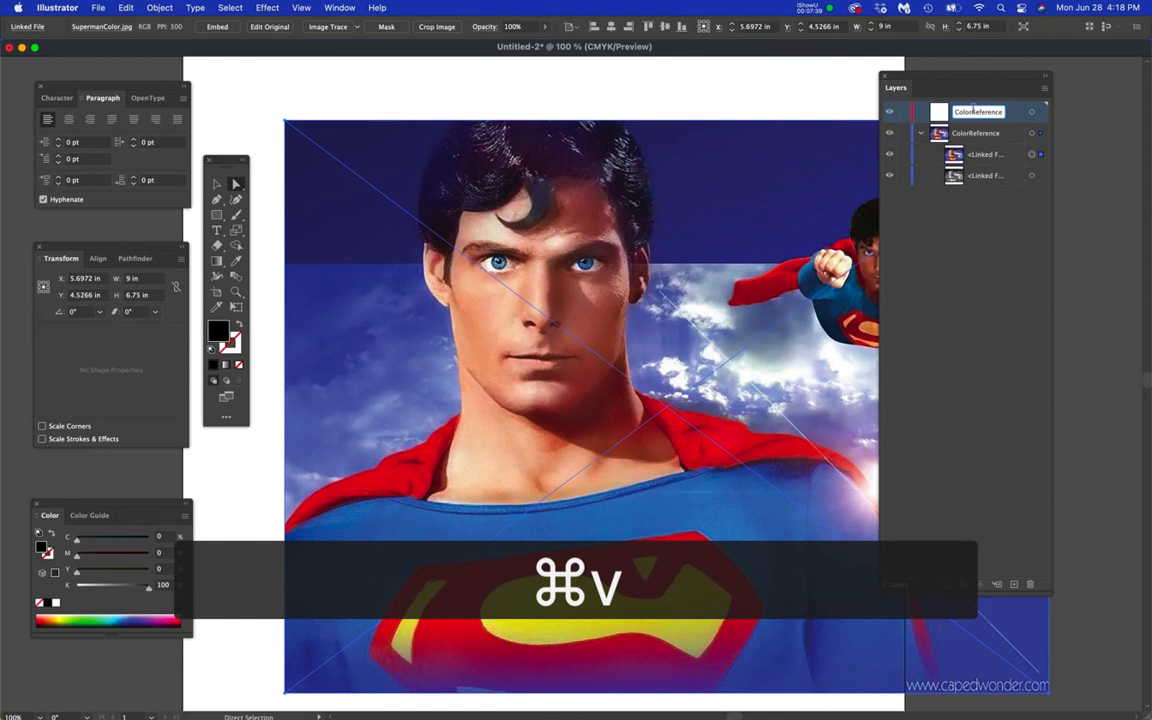
left_click(945, 113)
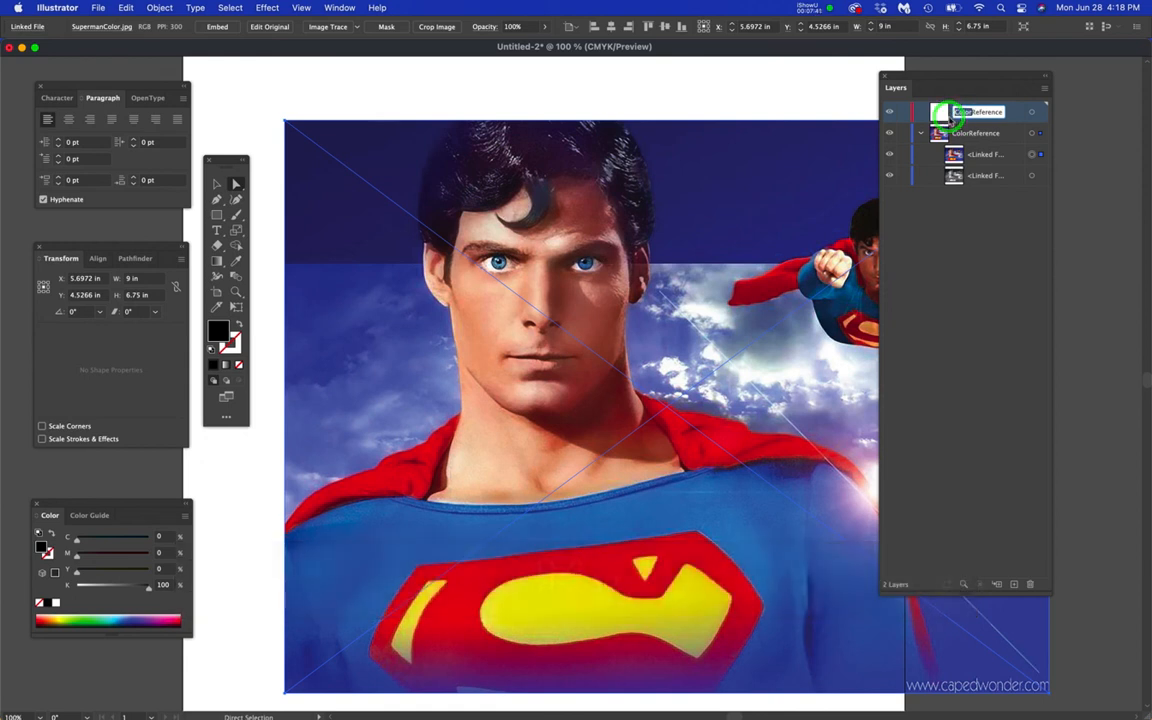
type("BW")
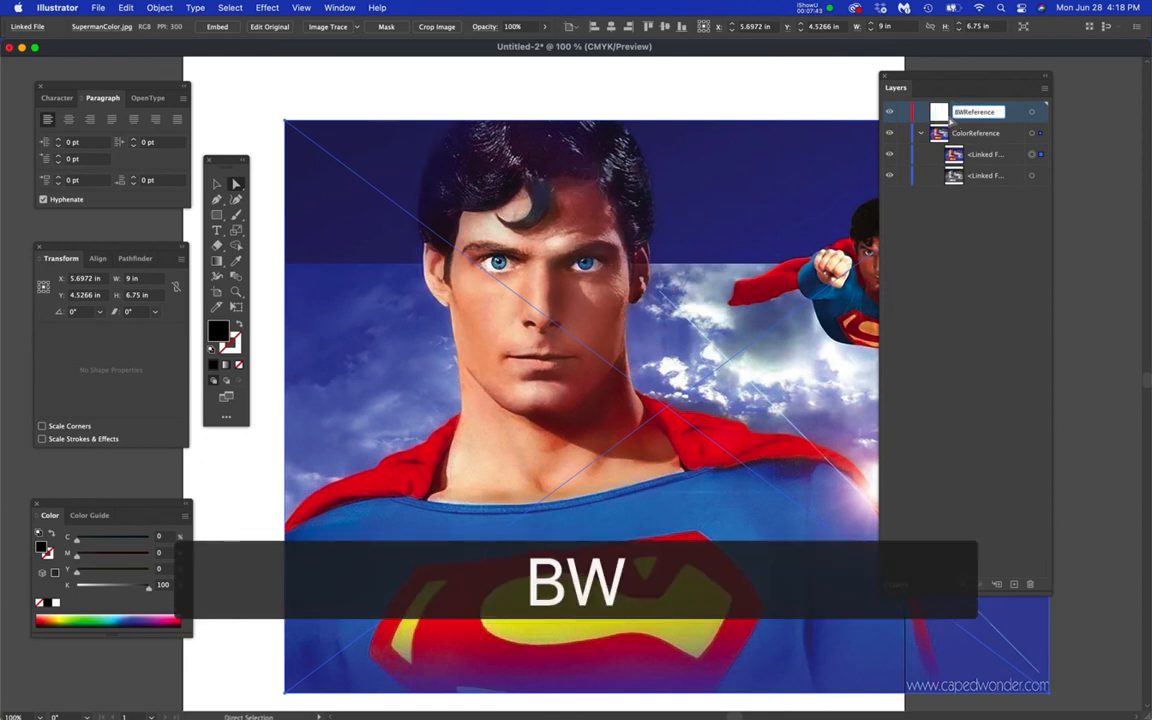
key("Return")
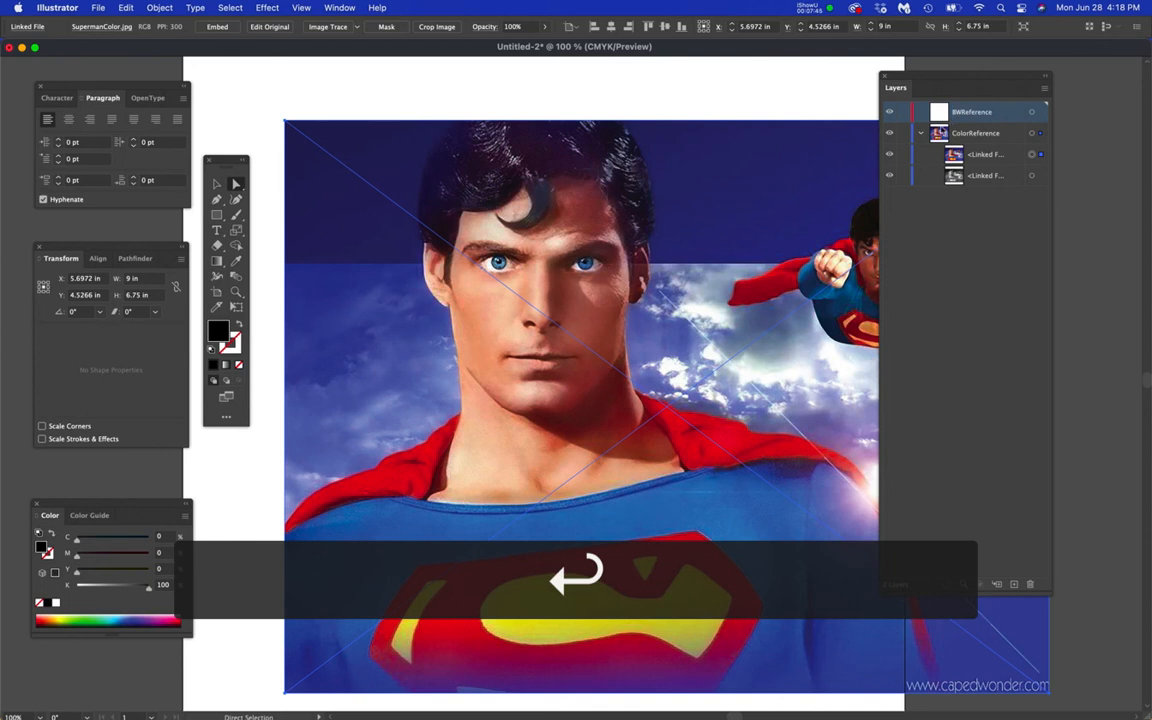
Move the black-and-white linked picture from the ColorReference layer into the BWReference layer.
left_click(988, 209)
left_click(990, 180)
left_click_drag(990, 180, 976, 112)
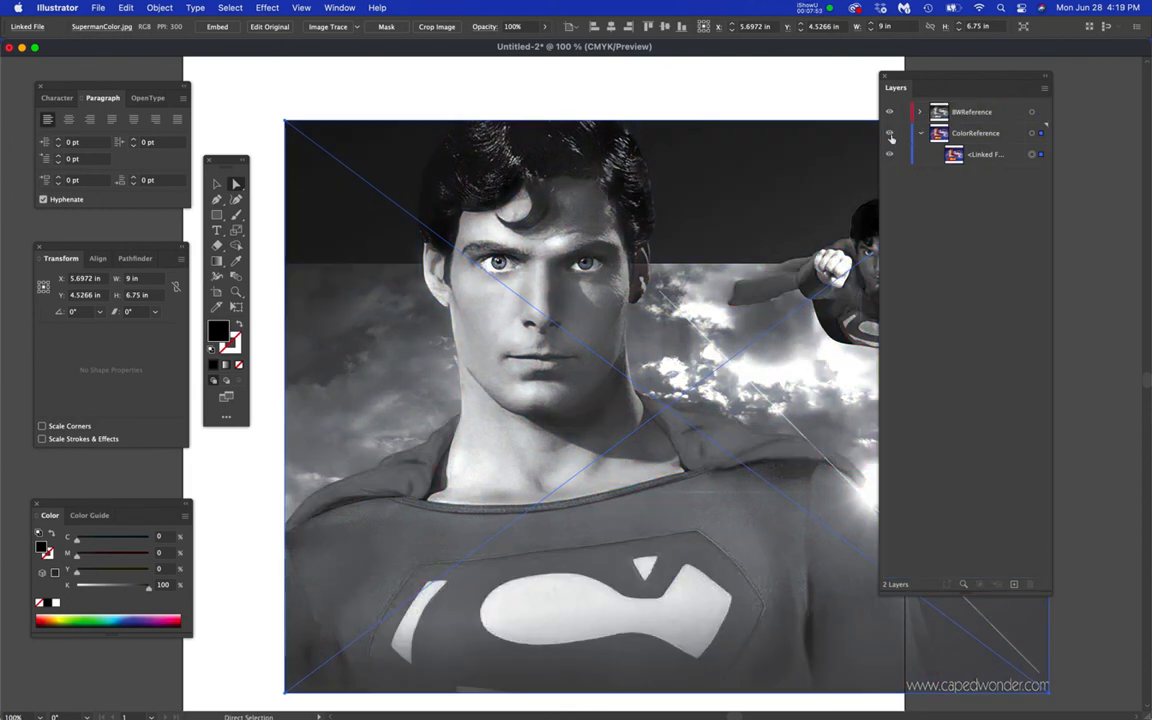
Hide the BWReference layer and collapse the contents of the ColorReference layer.
left_click(890, 111)
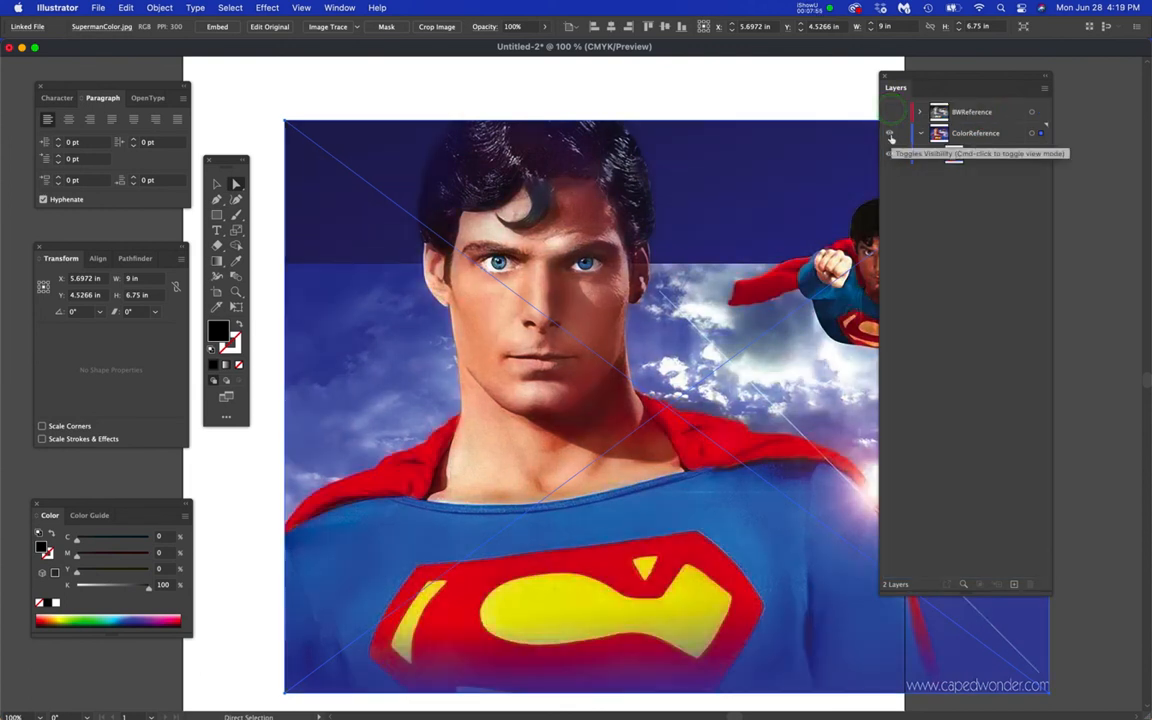
left_click(972, 156)
left_click(964, 130)
left_click(964, 108)
left_click(913, 133)
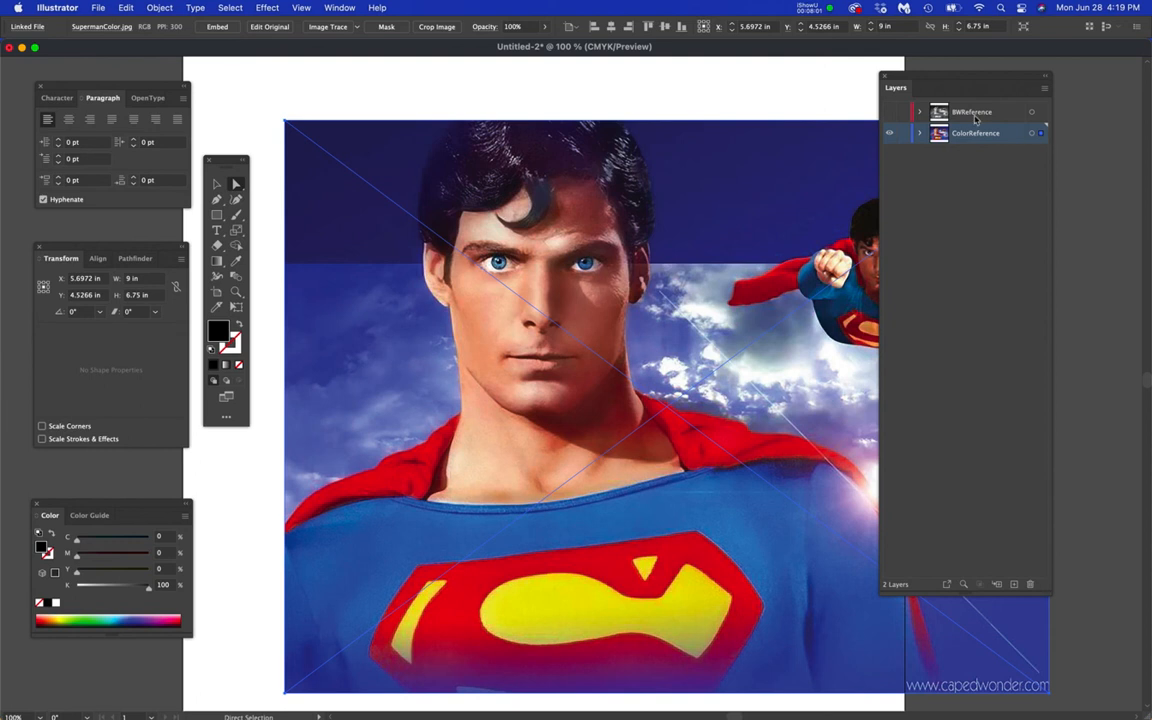
Place the BWReference layer below ColorReference, leaving only the black-and-white layer visible.
mouse_move(957, 116)
left_mouse_down()
mouse_move(972, 113)
mouse_move(975, 133)
left_mouse_up()
left_click_drag(998, 115, 997, 146)
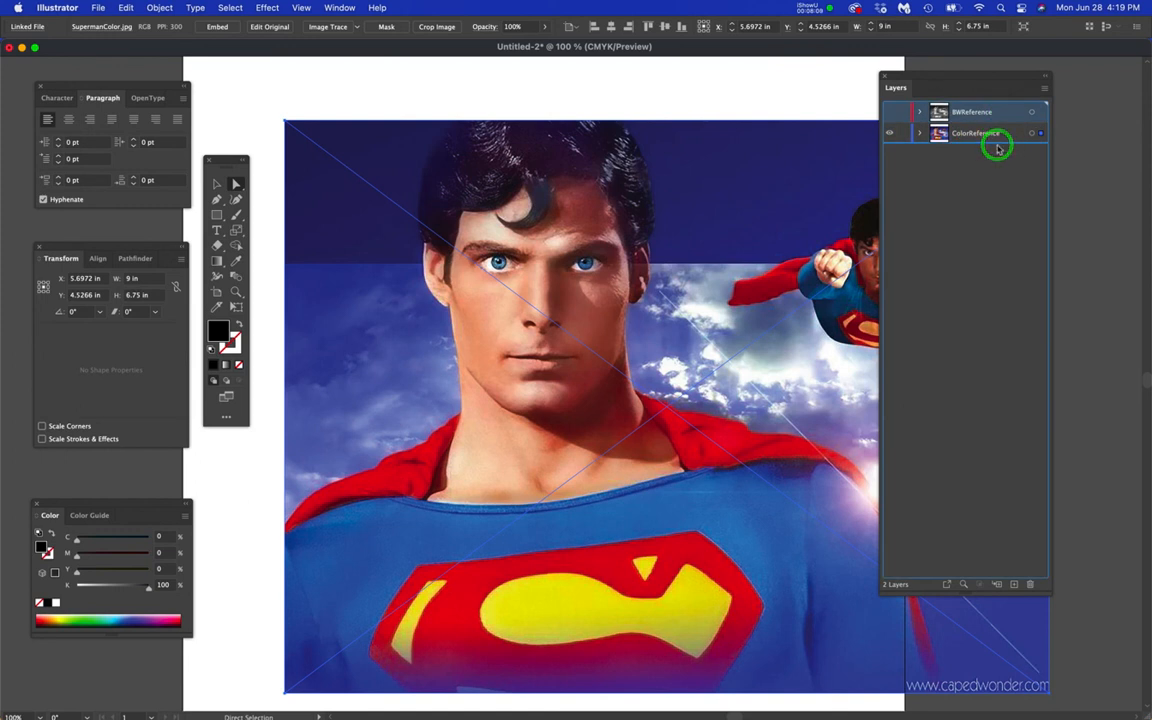
left_click(889, 111, "super")
left_click(890, 132)
left_click(890, 112, "super")
left_click(891, 113)
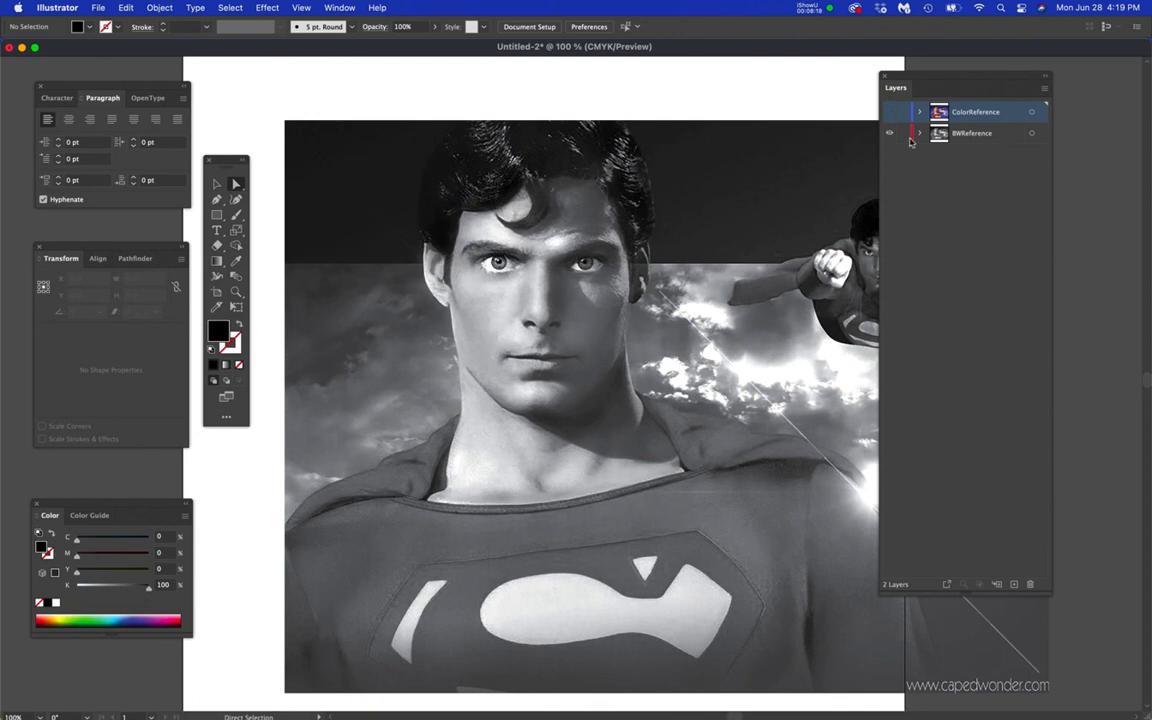
Turn on image dimming for the BWReference layer at 50%.
double_click(1000, 135)
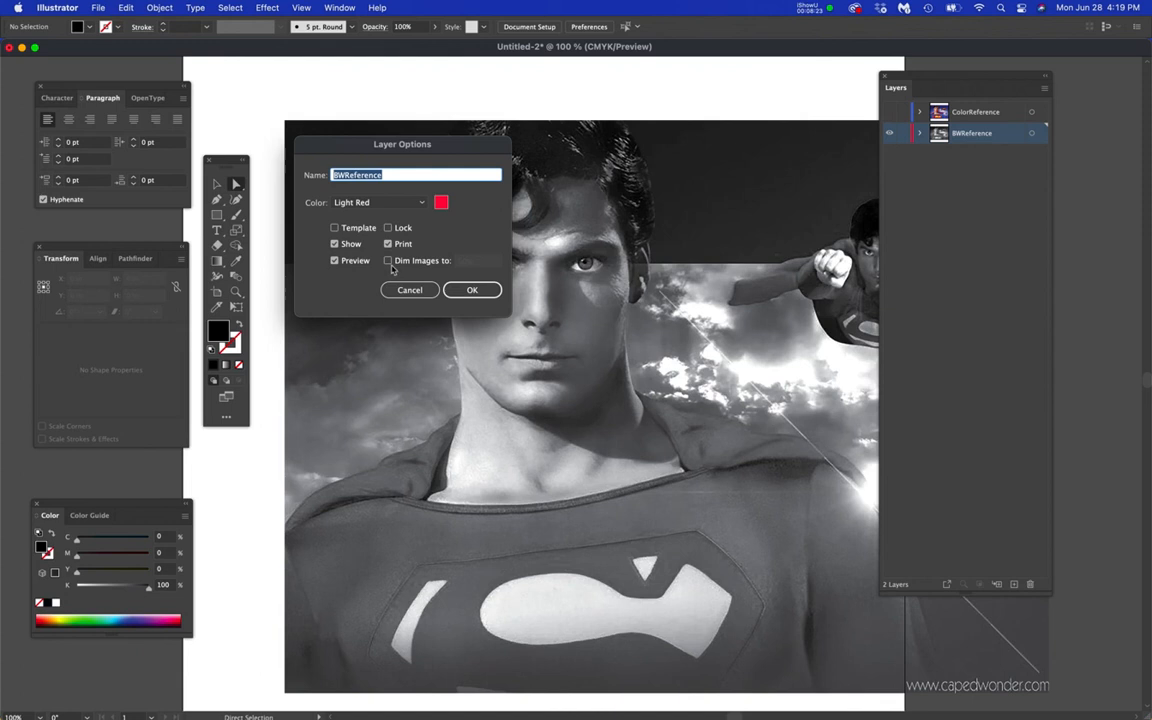
left_click(388, 260)
left_click(473, 291)
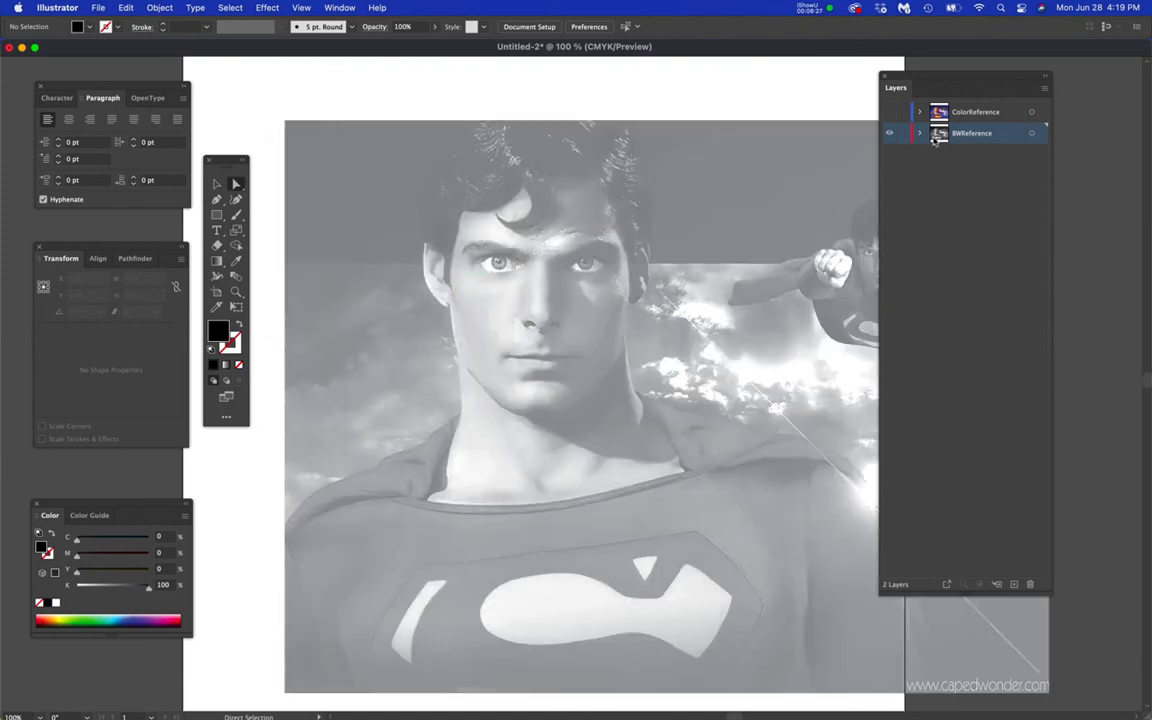
Set the BWReference layer's image dimming to 70%.
double_click(1010, 134)
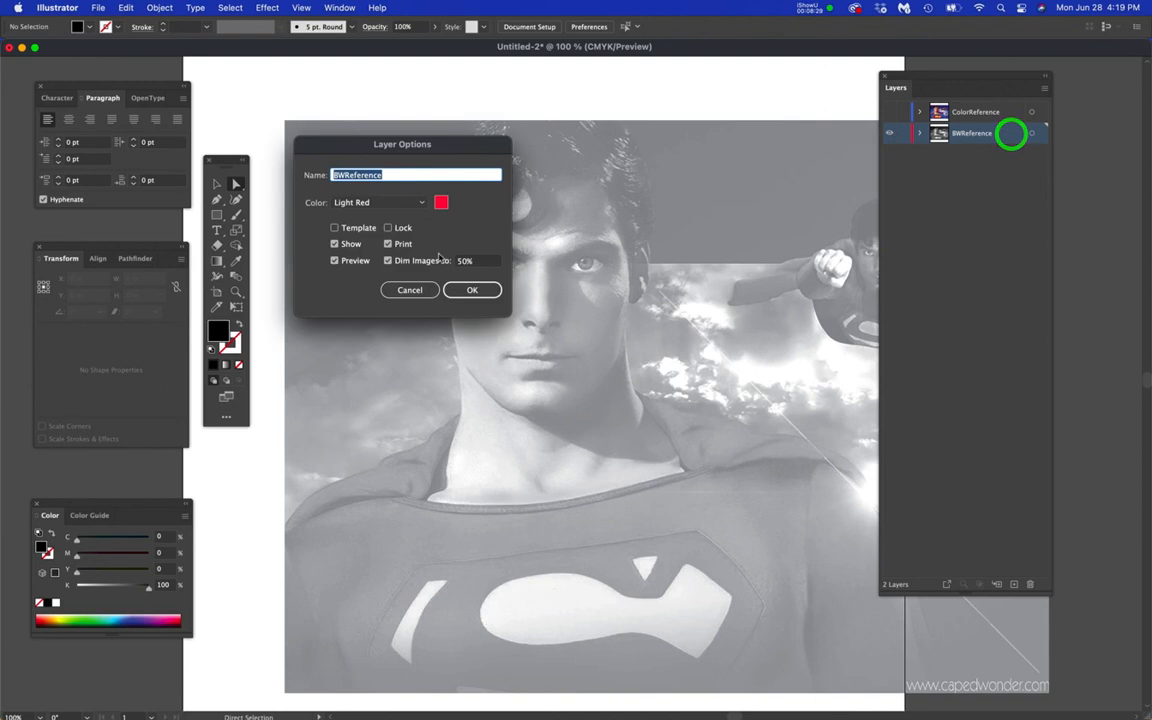
left_click(456, 261)
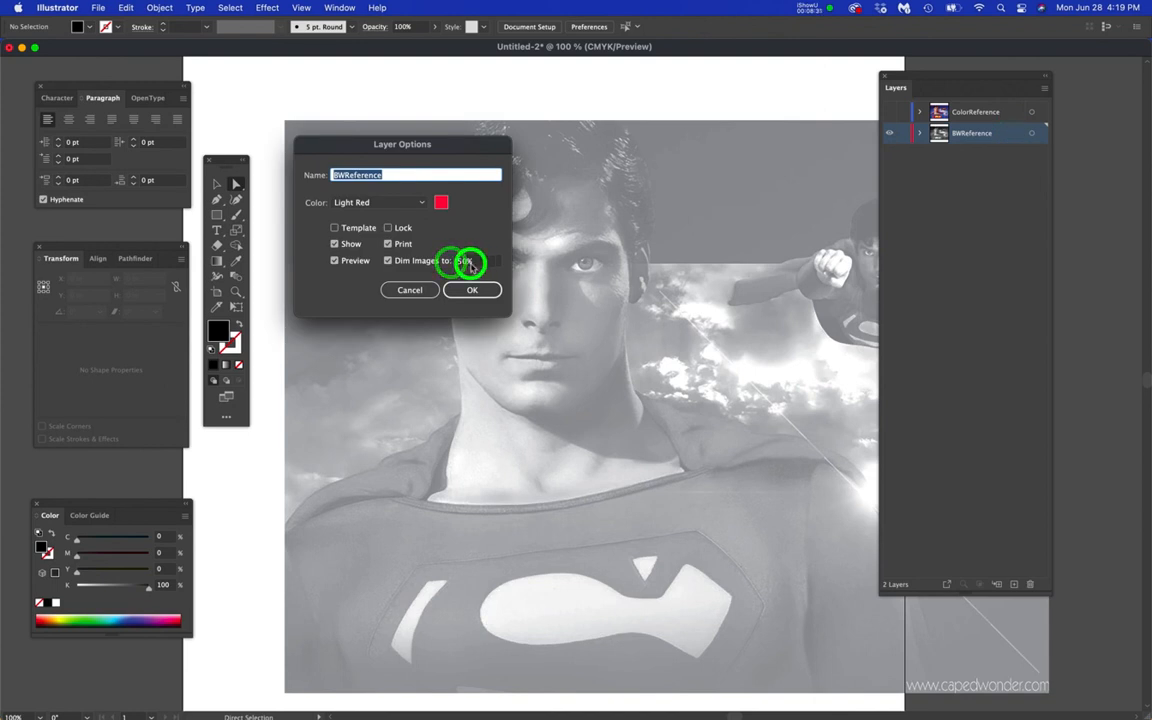
left_click(453, 262)
type("70")
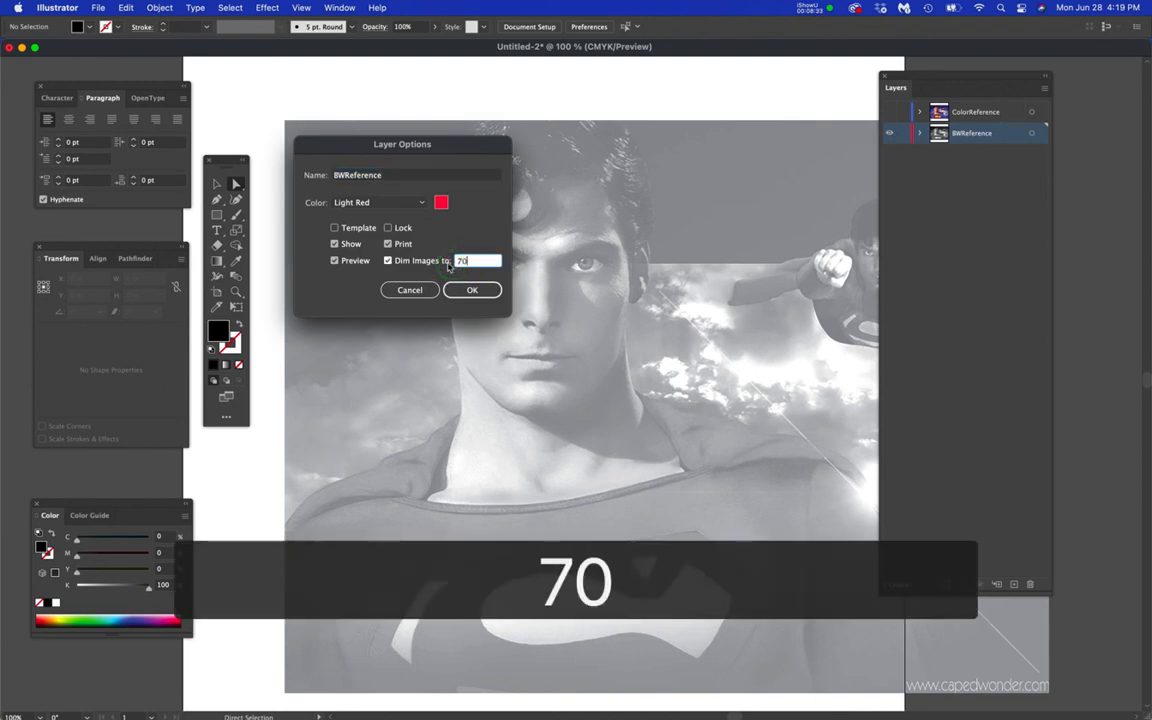
key("Return")
Set the BWReference layer's image dimming to 90%.
scroll(551, 279, "up", 4)
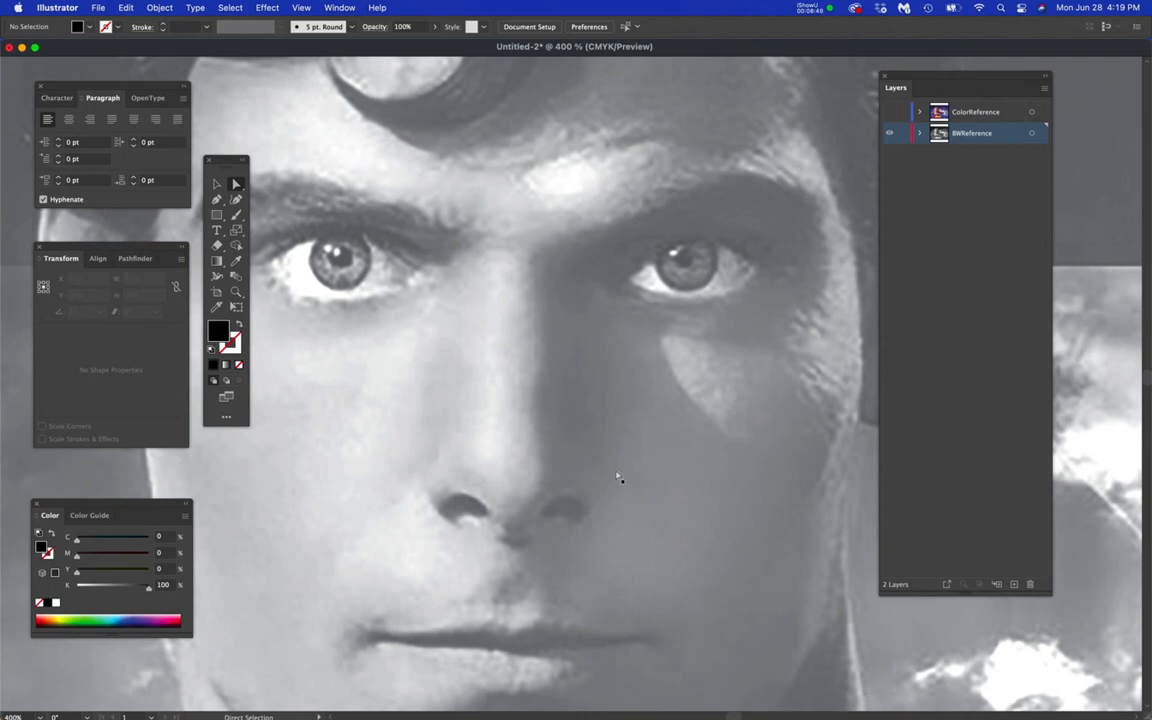
left_click(1004, 136)
left_click(1003, 137)
double_click(1003, 136)
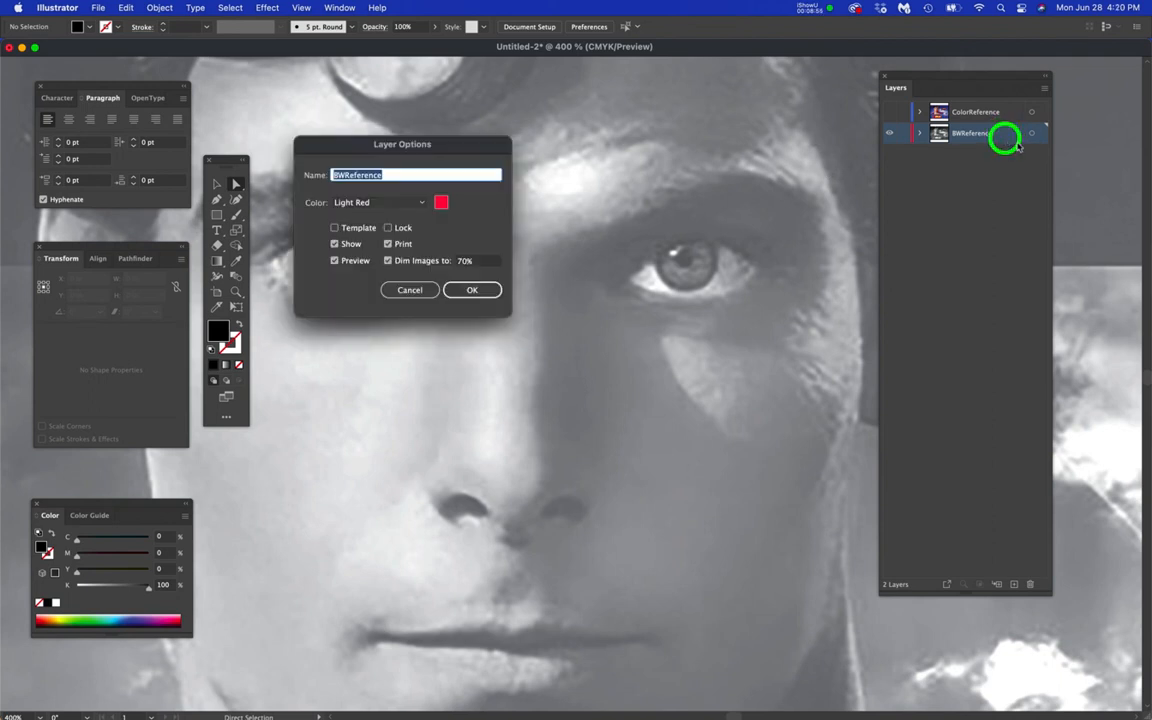
left_click(450, 263)
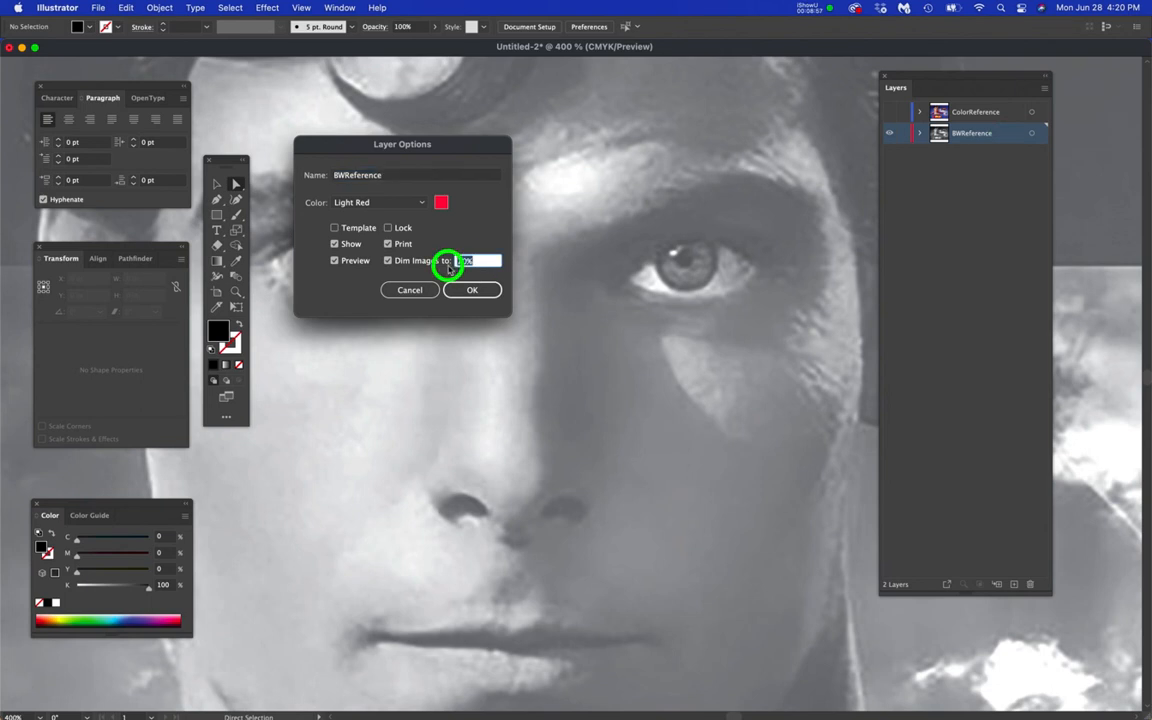
type("90")
key("Return")
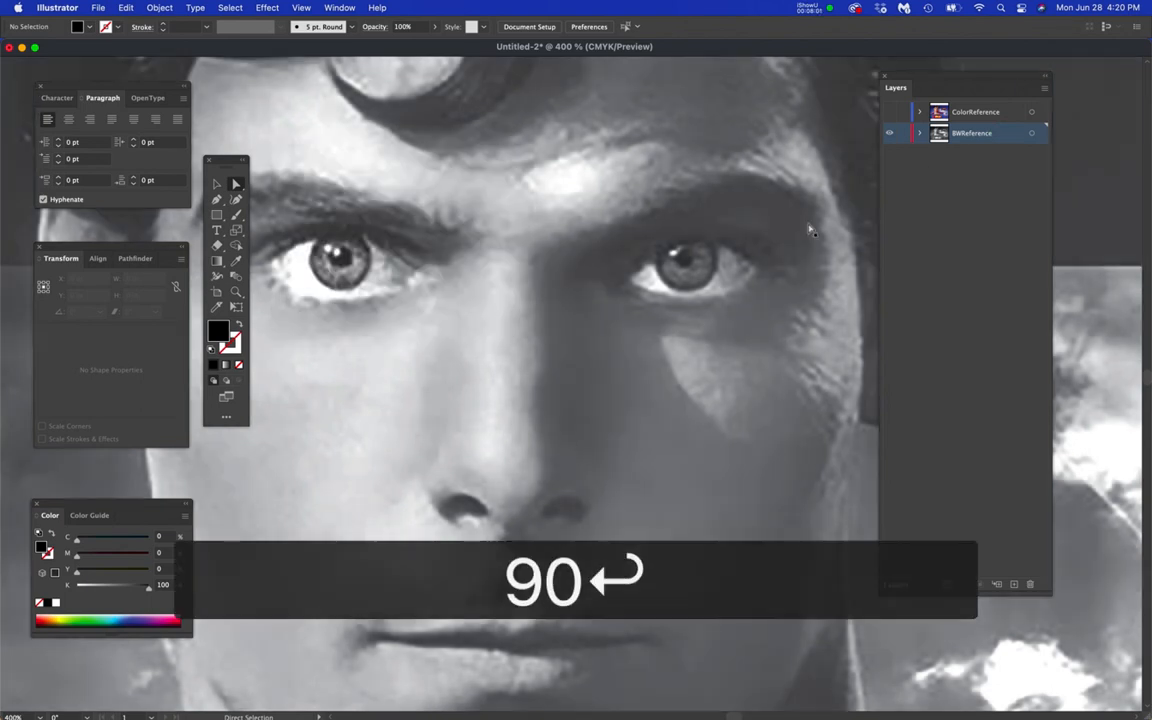
Set the BWReference layer's image dimming to 100%.
double_click(1004, 137)
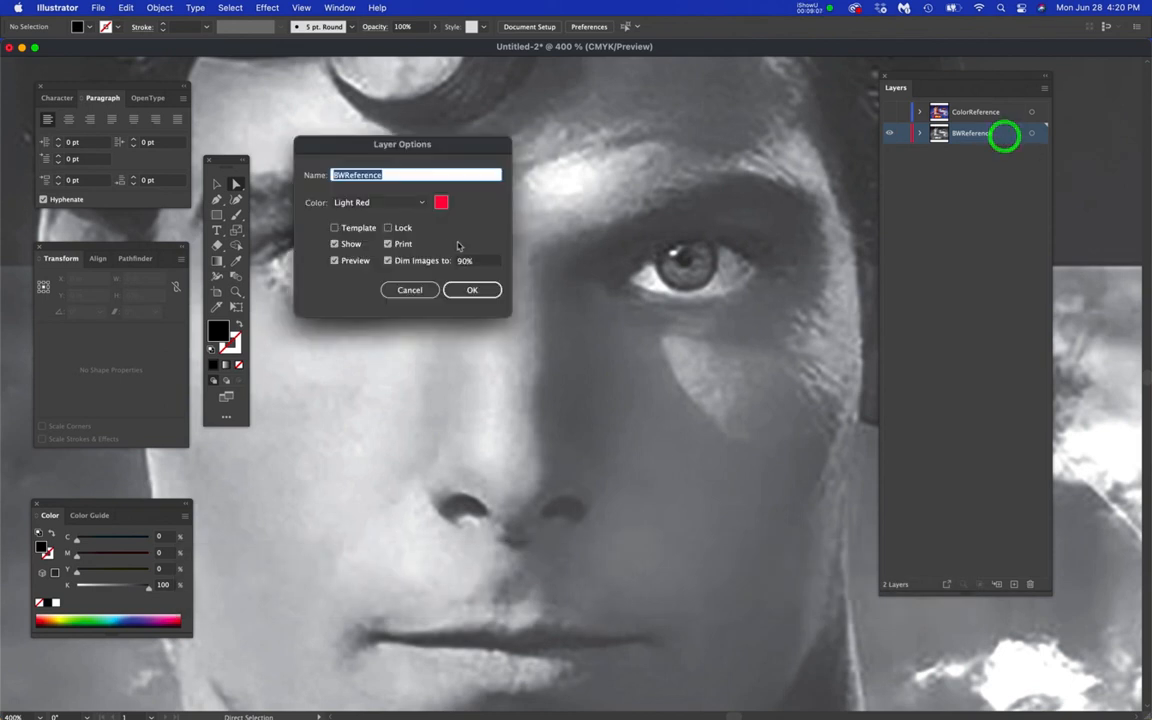
left_click(455, 260)
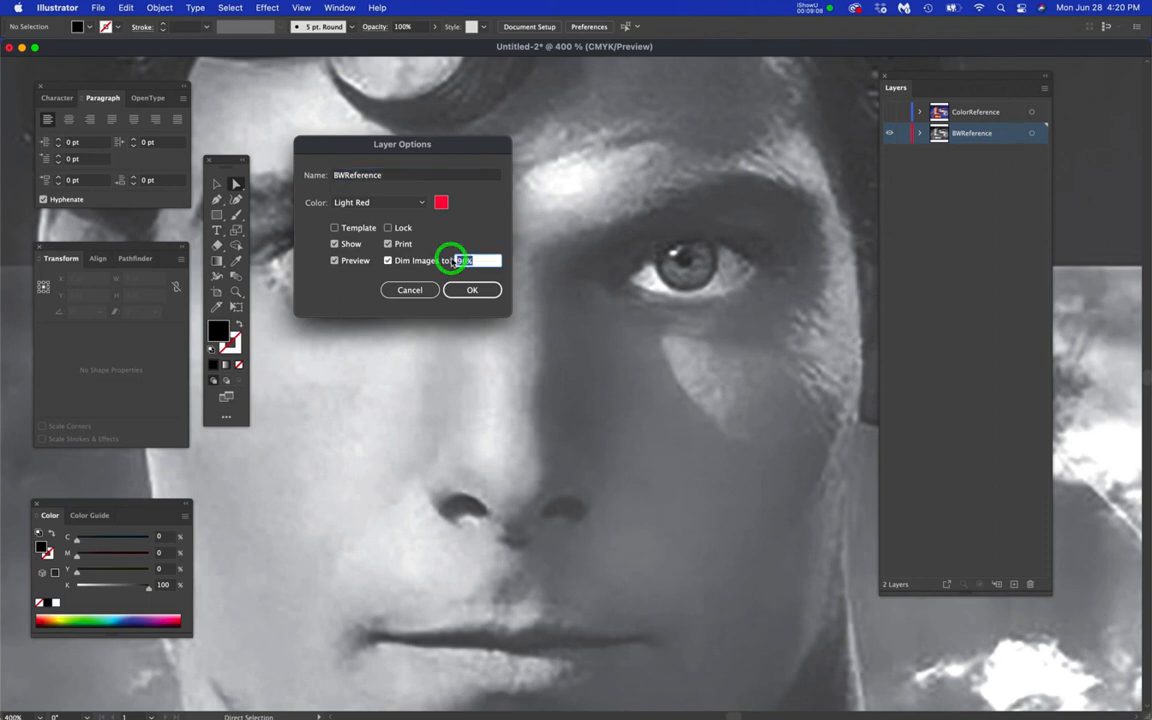
type("100")
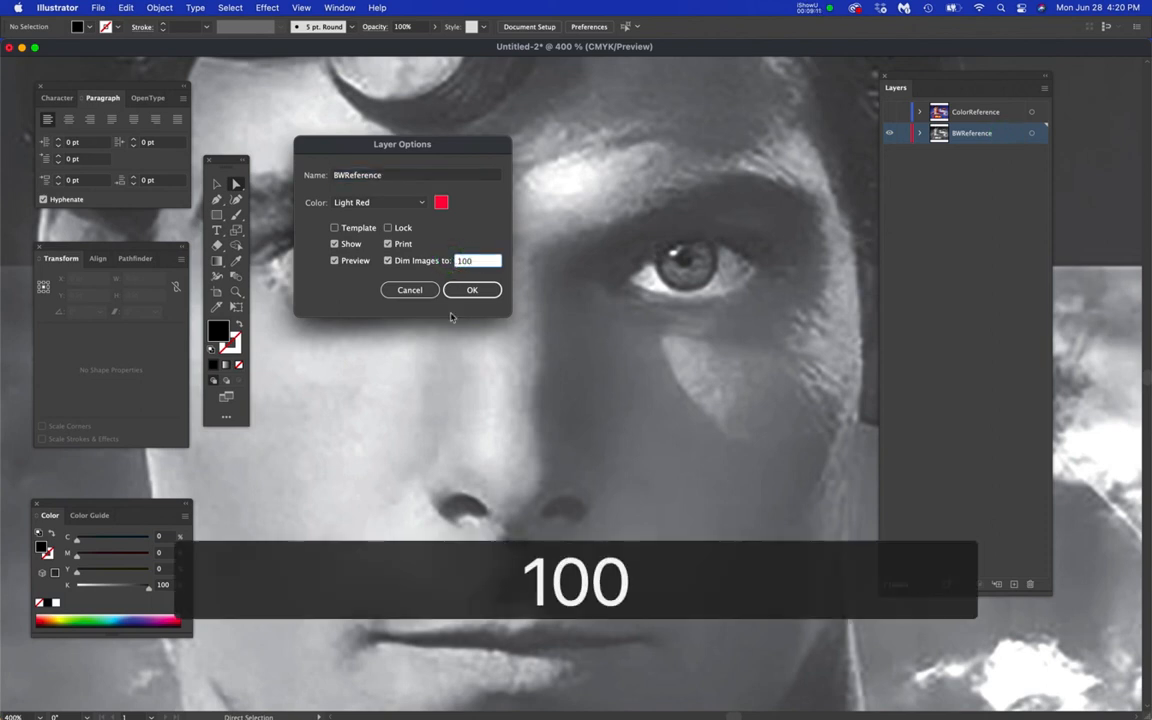
left_click(474, 291)
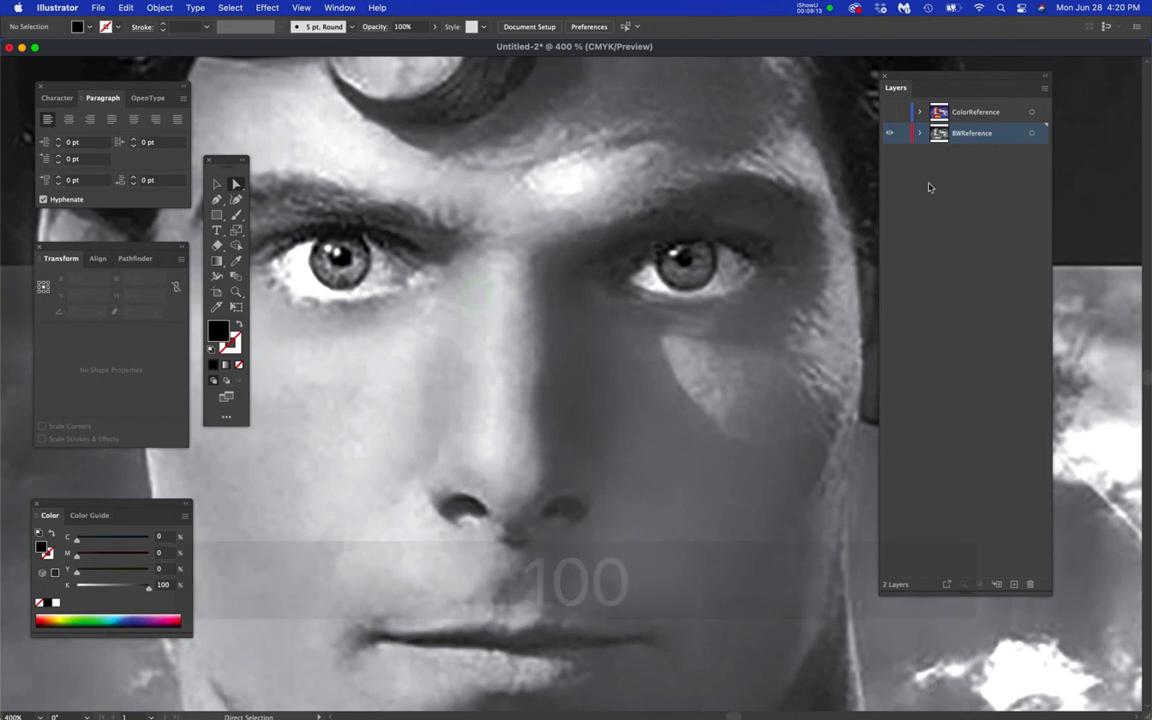
Lock both reference layers and briefly show the ColorReference layer to compare the pictures, hiding it again.
left_click_drag(903, 111, 910, 152)
left_click(889, 112)
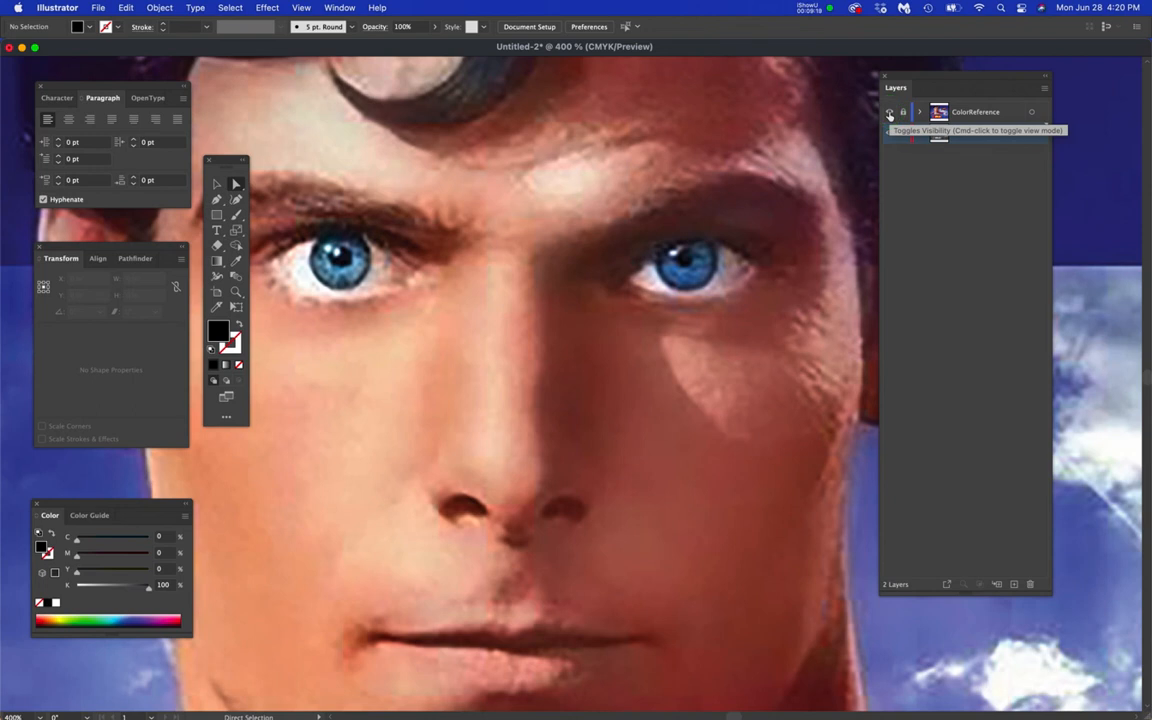
left_click(889, 112)
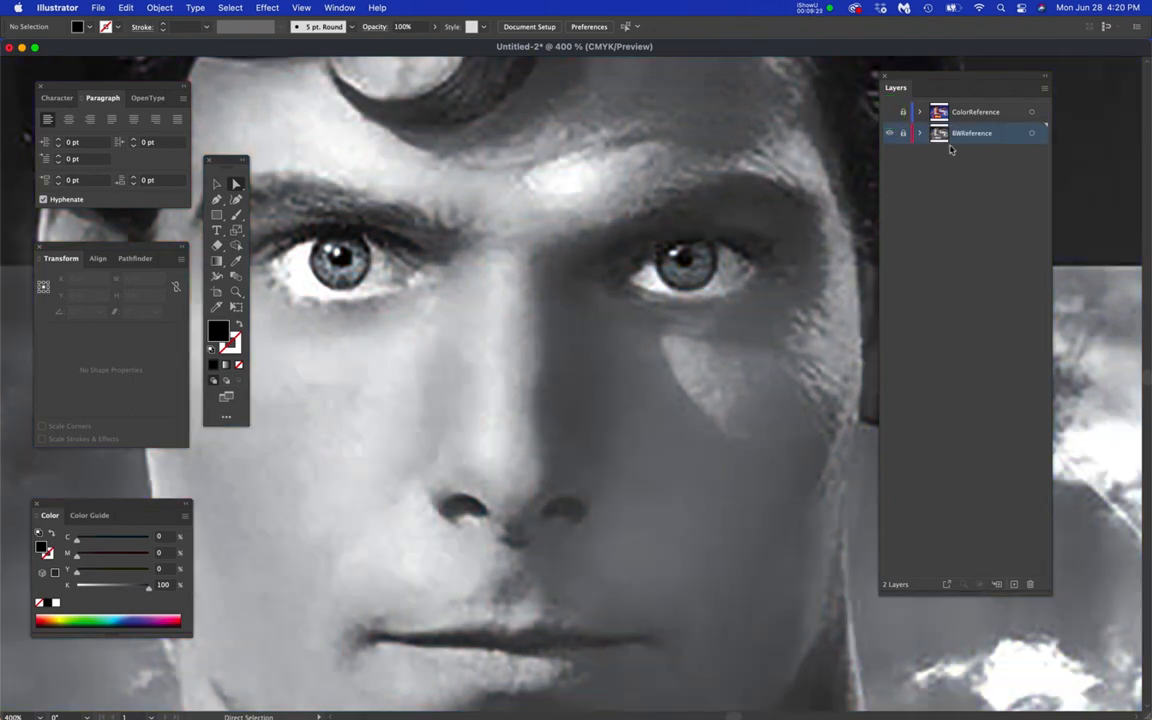
Create a new layer above ColorReference, name it ArtLayer and make it the active layer.
left_click(975, 113)
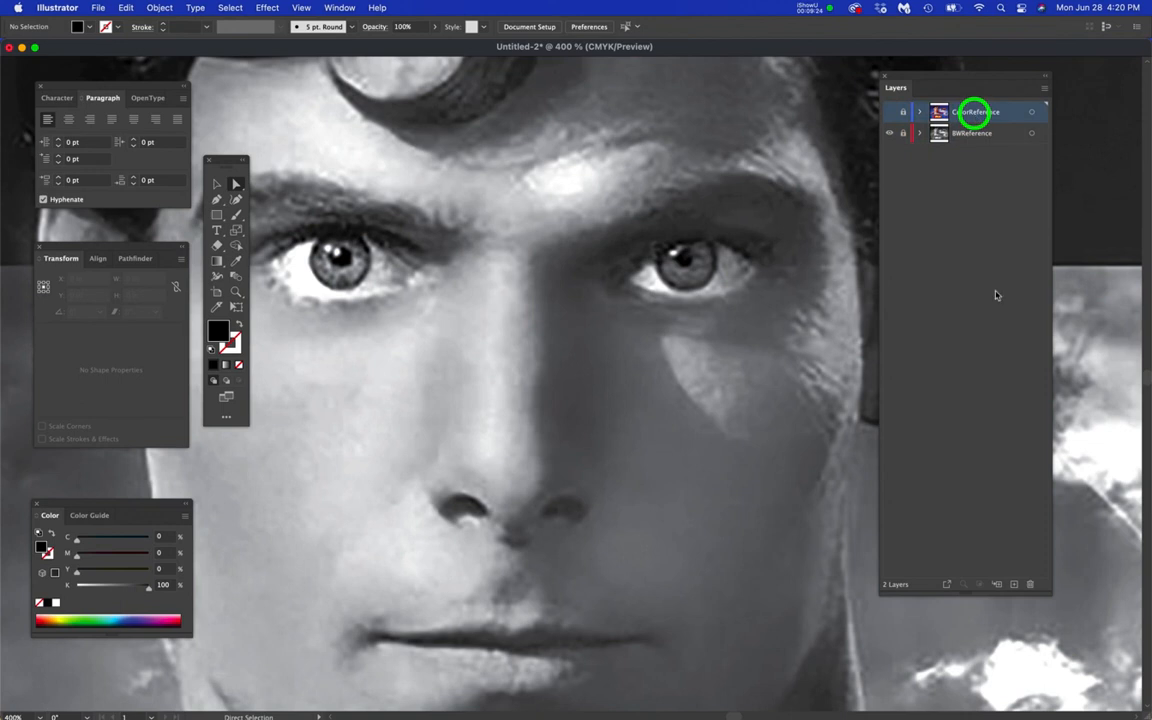
left_click(1013, 584)
double_click(962, 112)
type("Art")
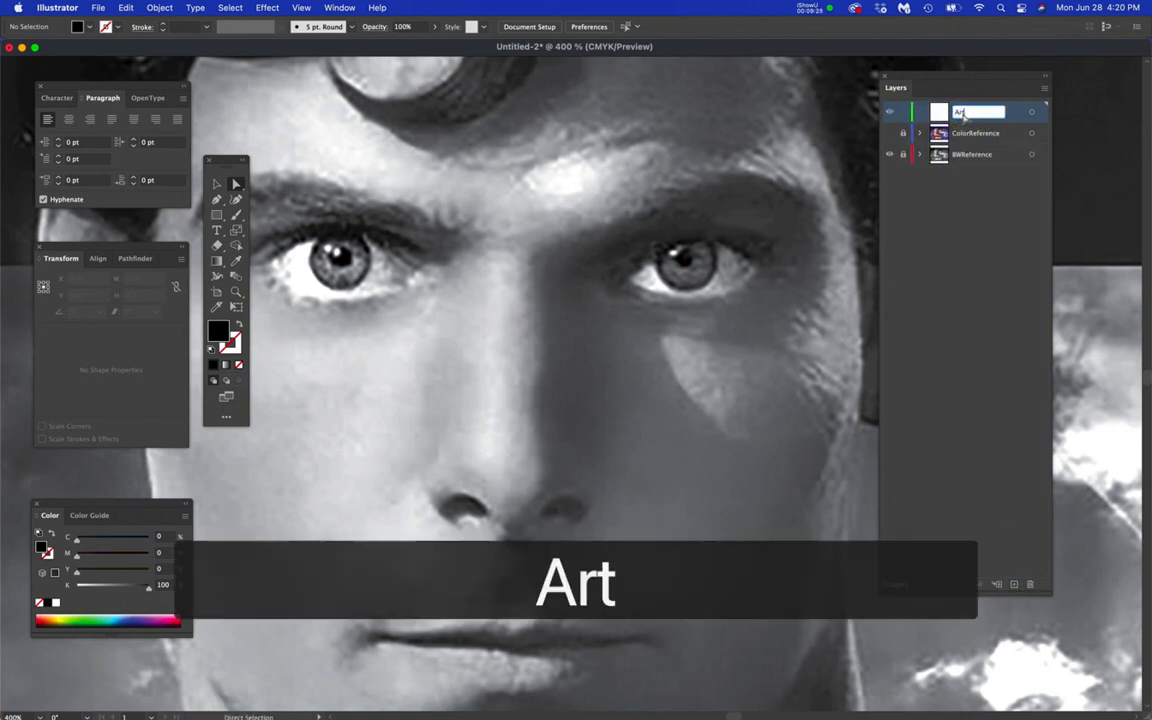
type("Layer")
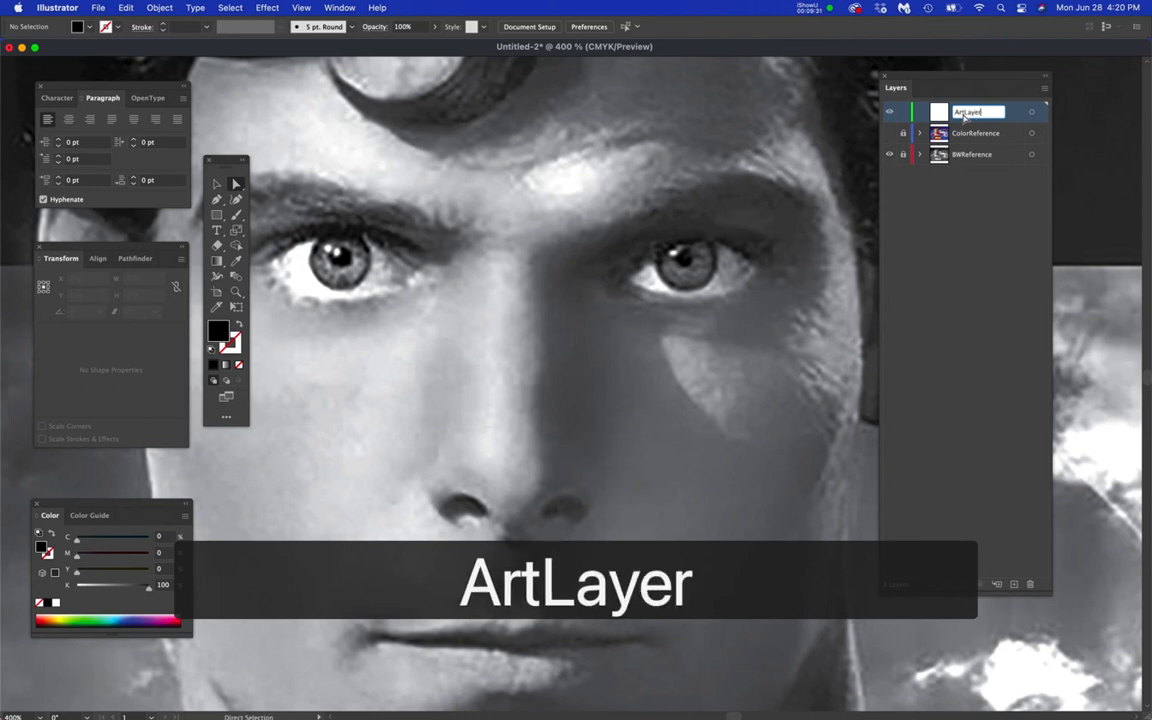
left_click(950, 189)
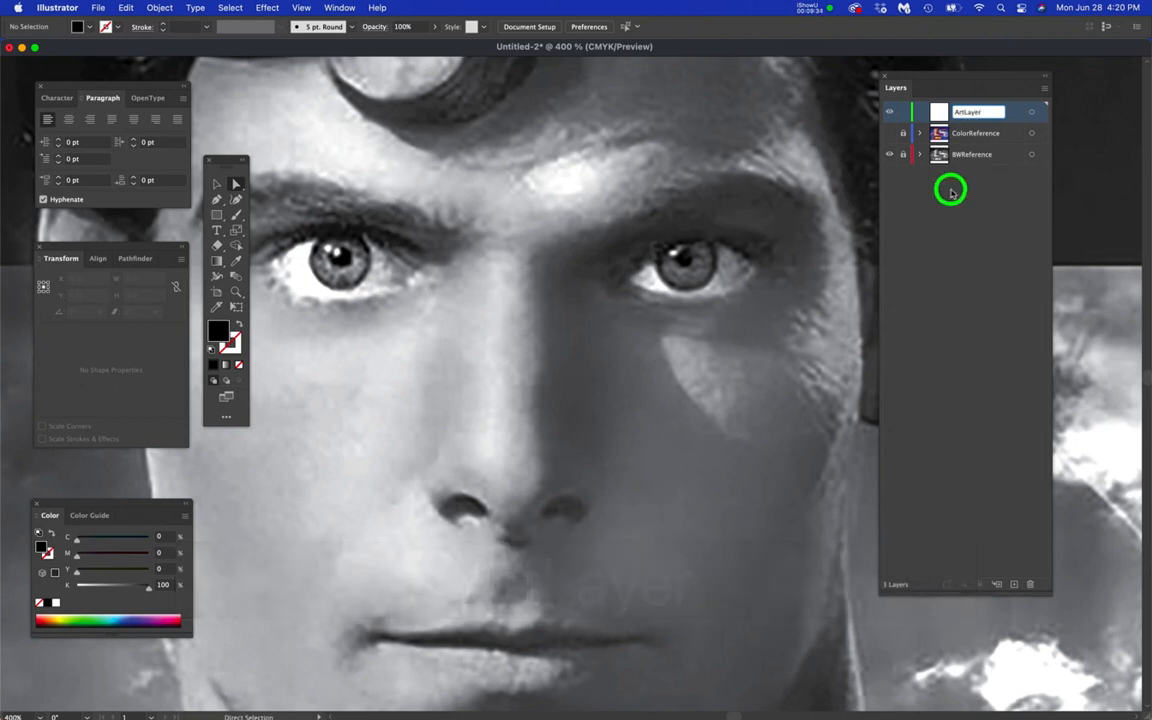
left_click(1010, 110)
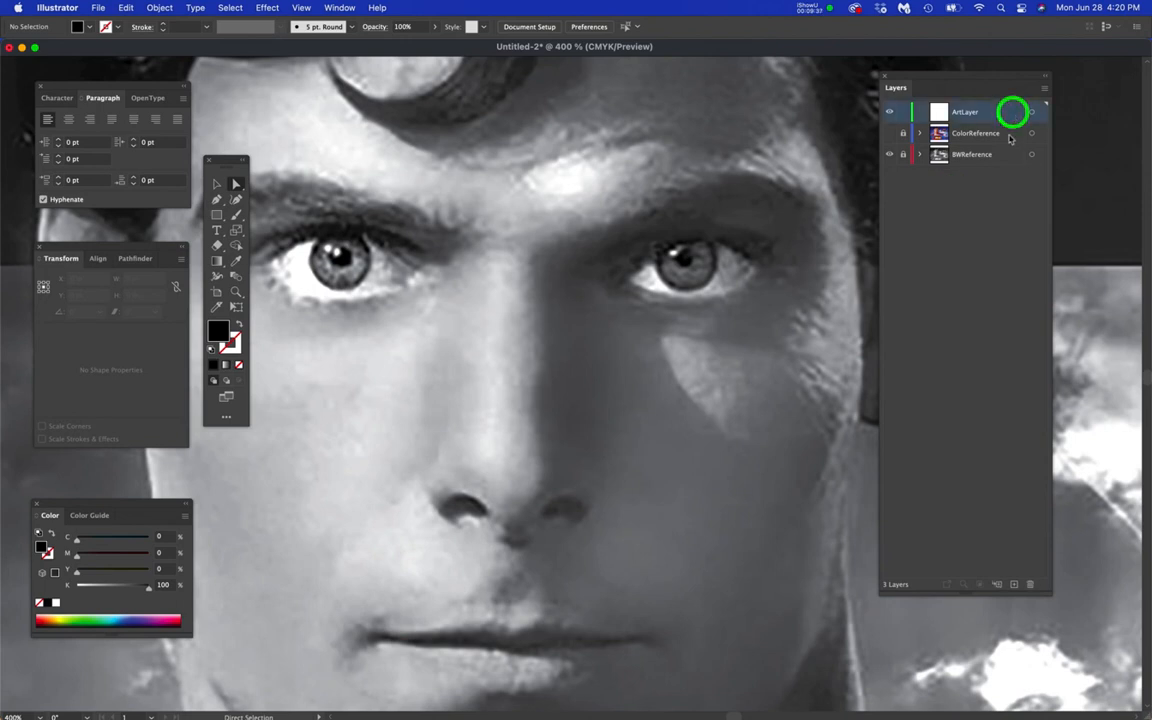
Change the ArtLayer's layer color to Medium Blue.
double_click(1008, 112)
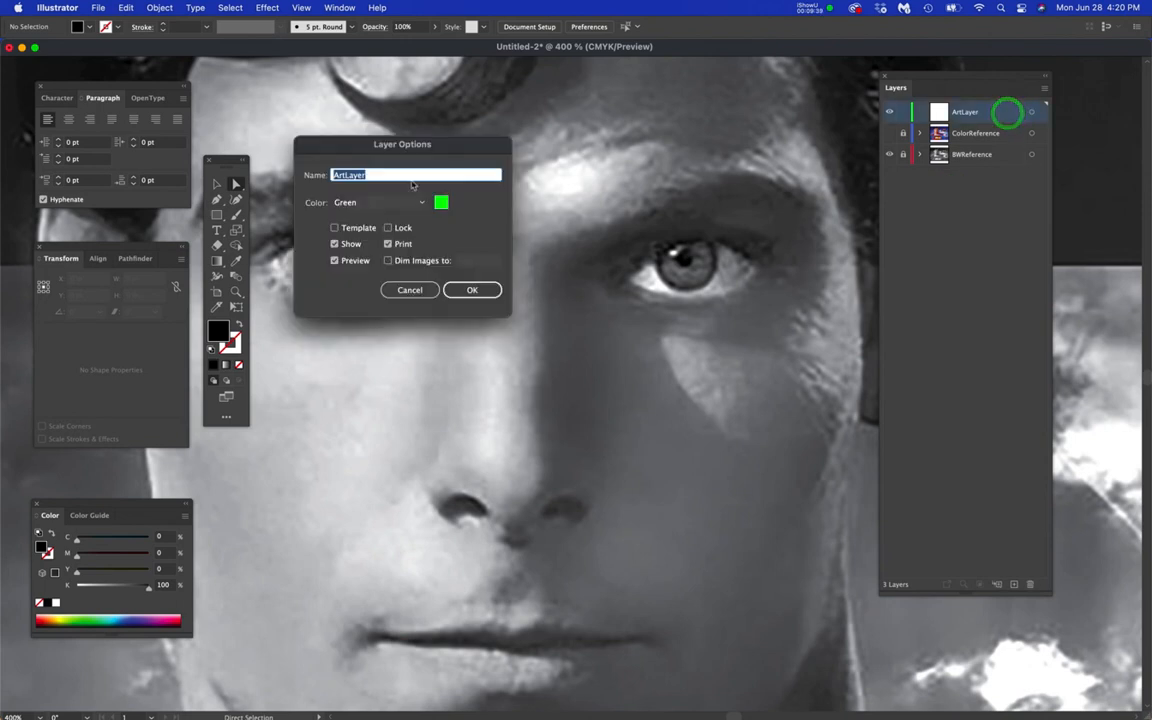
left_click_drag(420, 205, 373, 276)
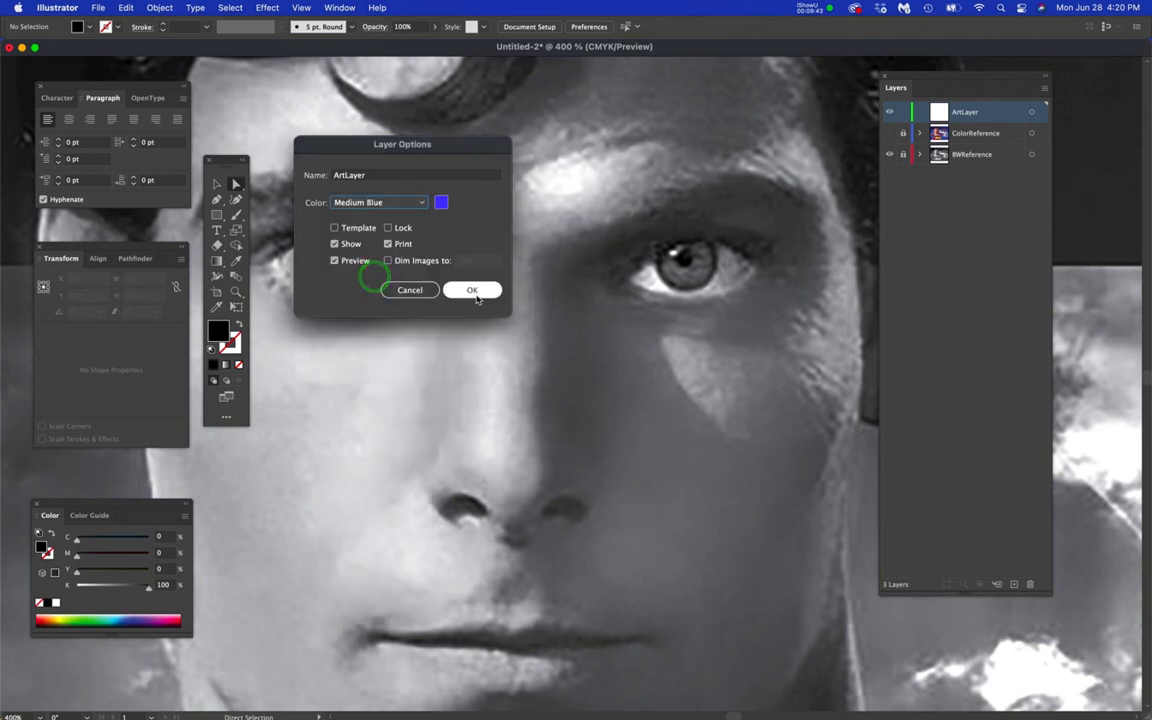
left_click(474, 290)
Set up the Pen tool with no fill and a 0.5 pt black stroke.
left_click(237, 325)
key("p")
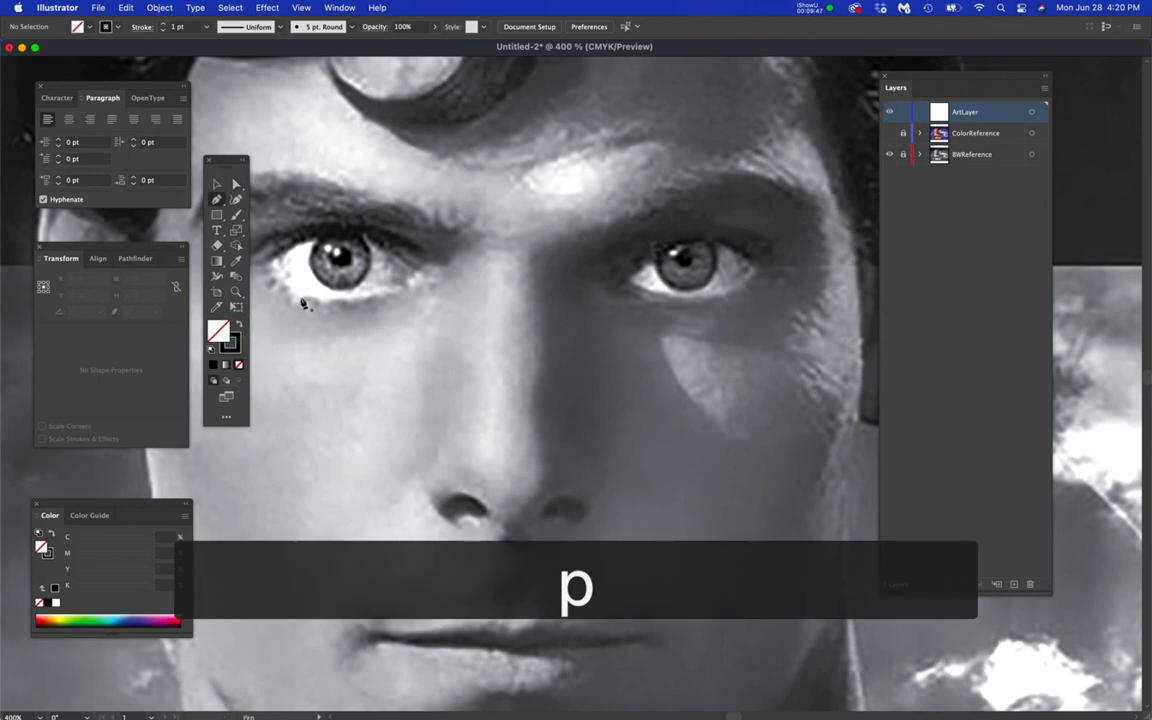
left_click_drag(341, 310, 444, 366)
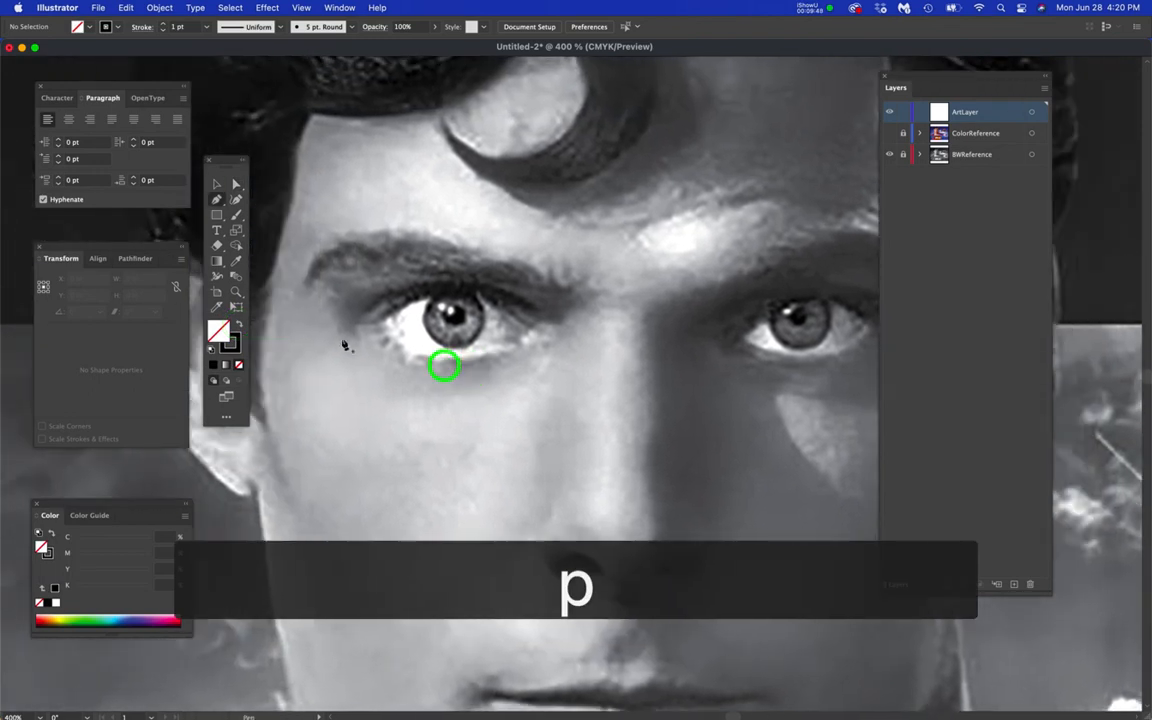
scroll(365, 318, "up", 3)
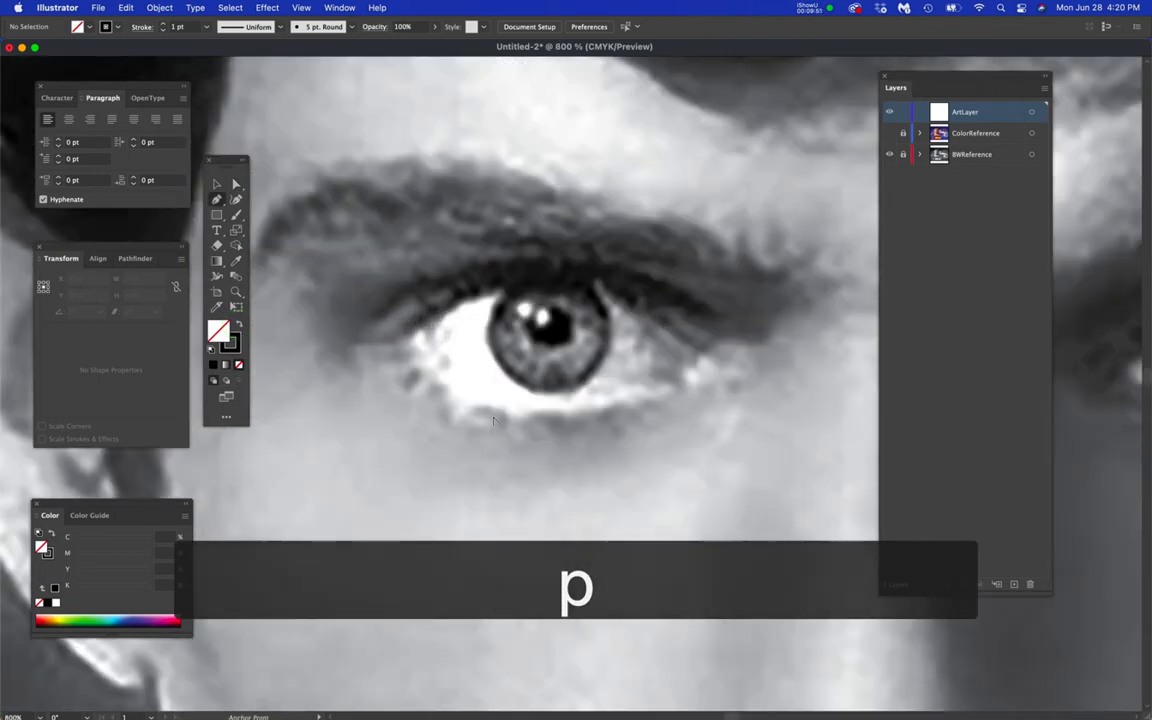
scroll(493, 421, "down", 2)
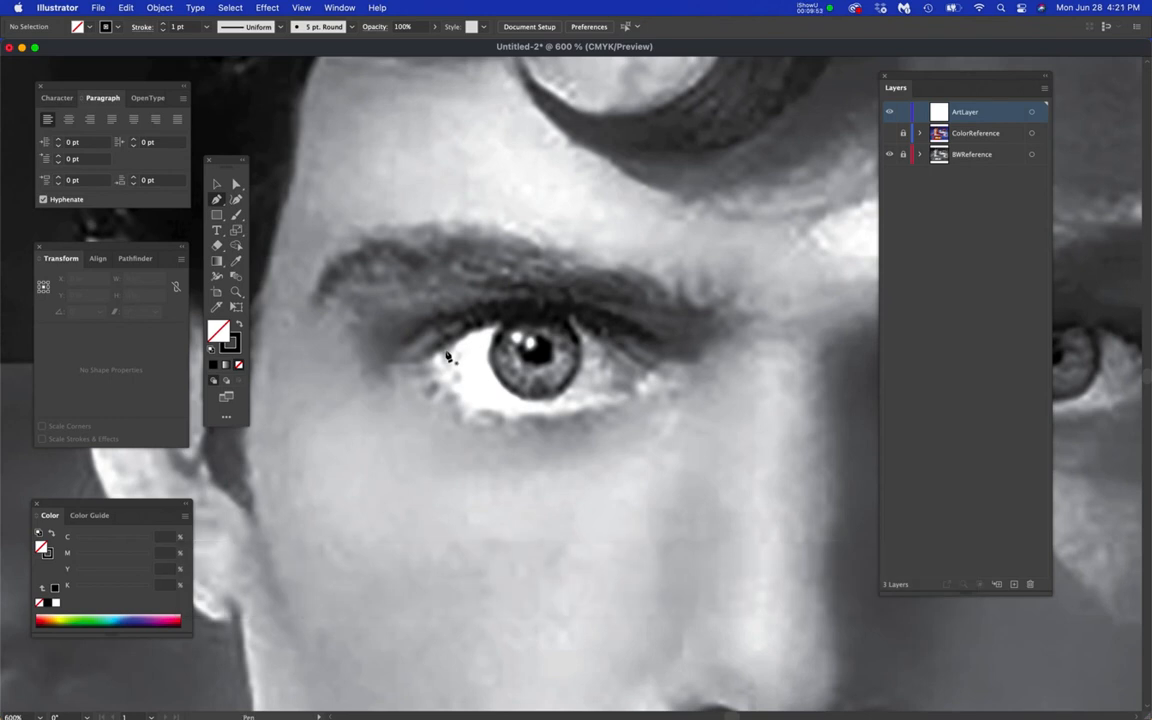
mouse_move(210, 29)
left_mouse_down()
mouse_move(206, 46)
mouse_move(221, 56)
left_mouse_up()
Trace the lower lid of the picture's left-hand eye with a curved Pen path from the outer corner to the inner corner.
scroll(396, 429, "up", 1)
left_click(467, 331)
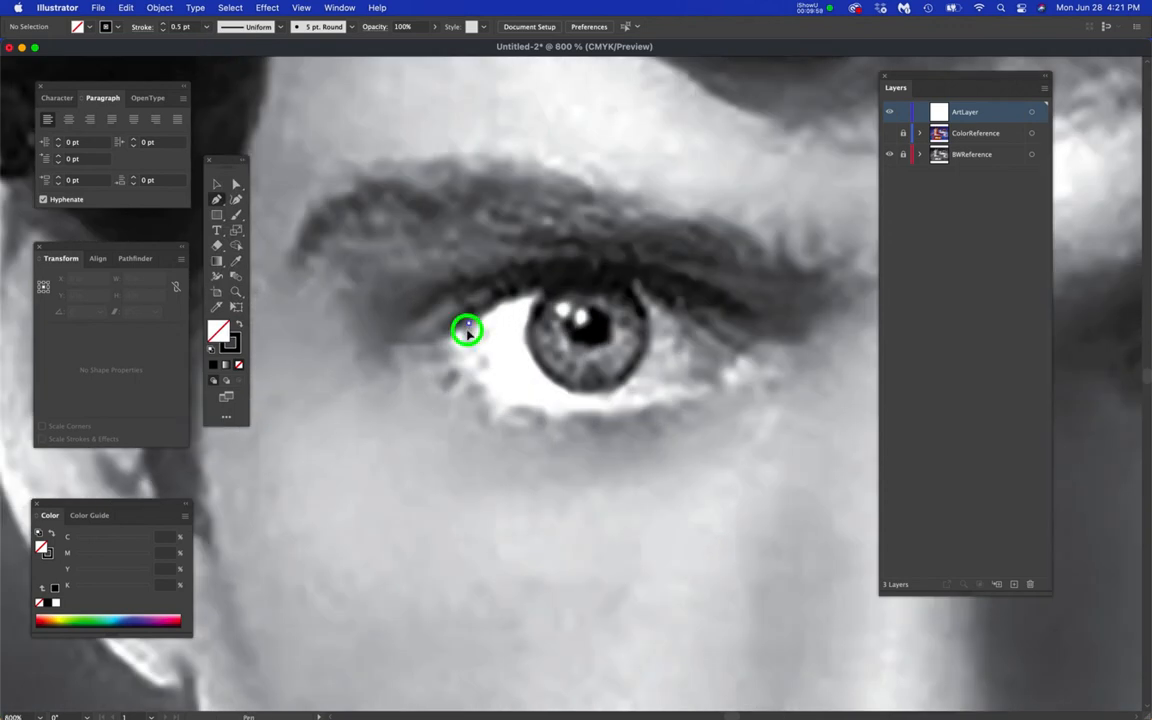
left_click_drag(500, 390, 518, 403)
left_click(618, 401)
mouse_move(638, 399)
left_mouse_down()
mouse_move(758, 366)
mouse_move(700, 328)
left_mouse_up()
left_click(720, 381)
Continue the eye path along the upper lid, extend it slightly past the outer corner, and end it as an open path.
left_click_drag(638, 267, 630, 276)
left_click(607, 270)
left_click(586, 272)
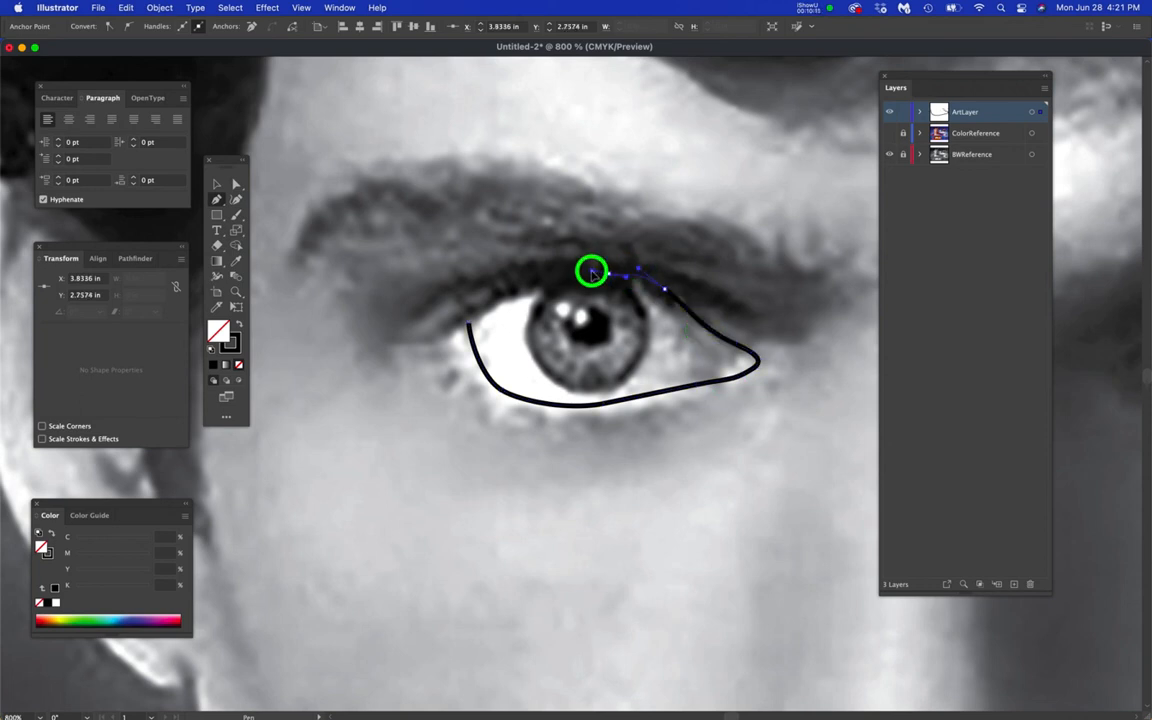
left_click(497, 301)
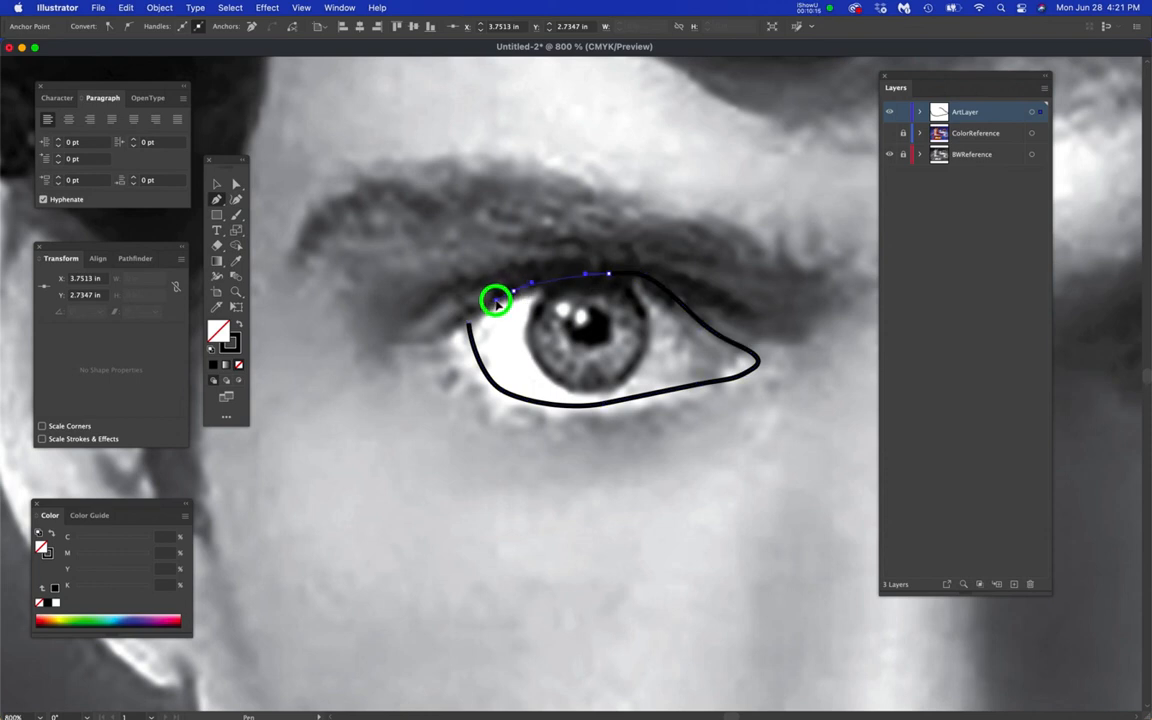
left_click(426, 346)
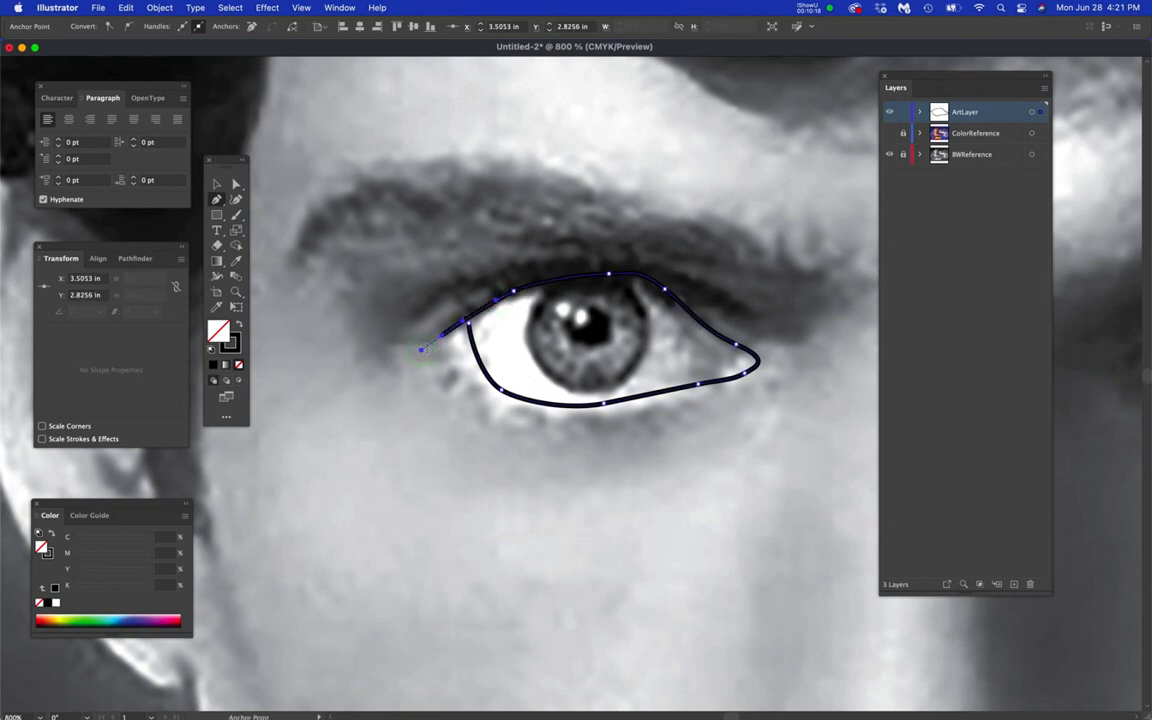
key("super+equal")
left_click(465, 334, "super")
key("super+minus")
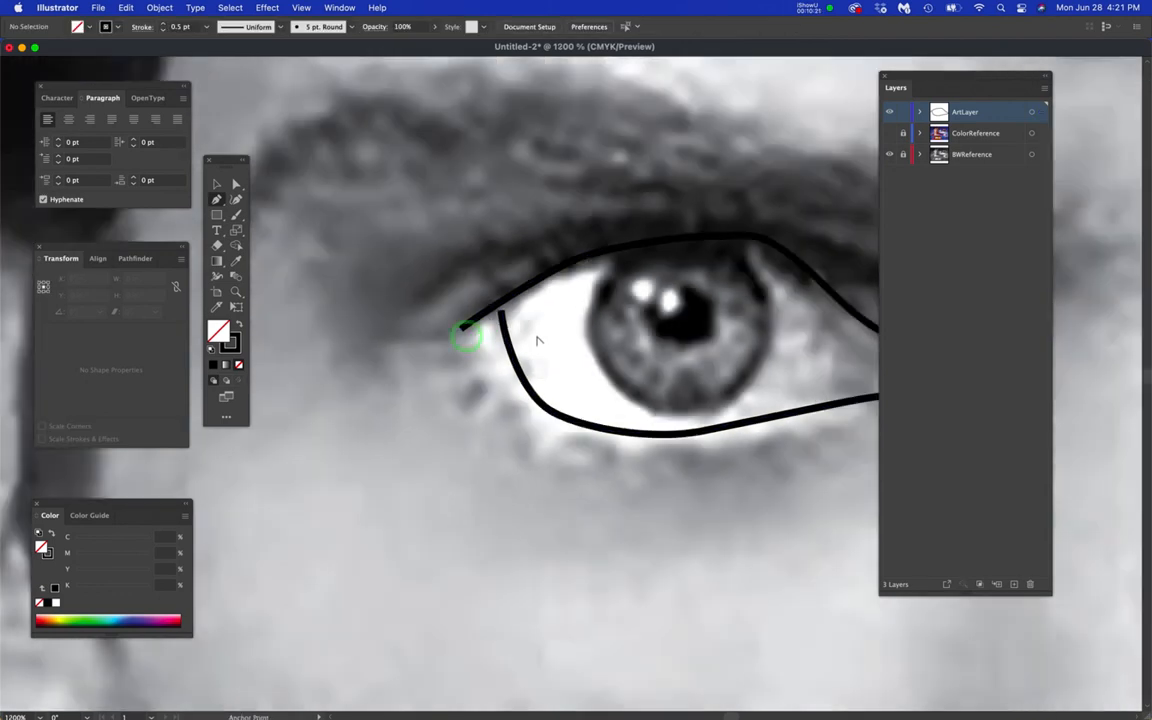
Check the traced eye outline by switching the visibility of the BWReference, ColorReference and ArtLayer layers in turn, restoring each one.
left_click_drag(638, 460, 622, 464)
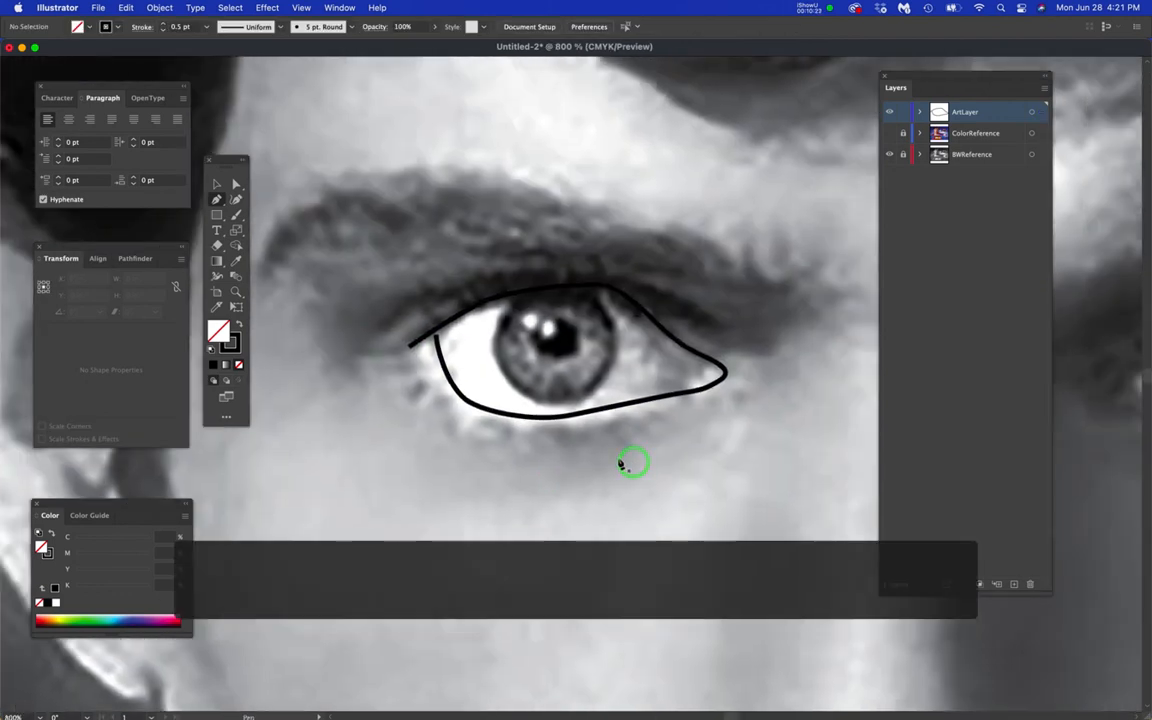
scroll(577, 458, "down", 1)
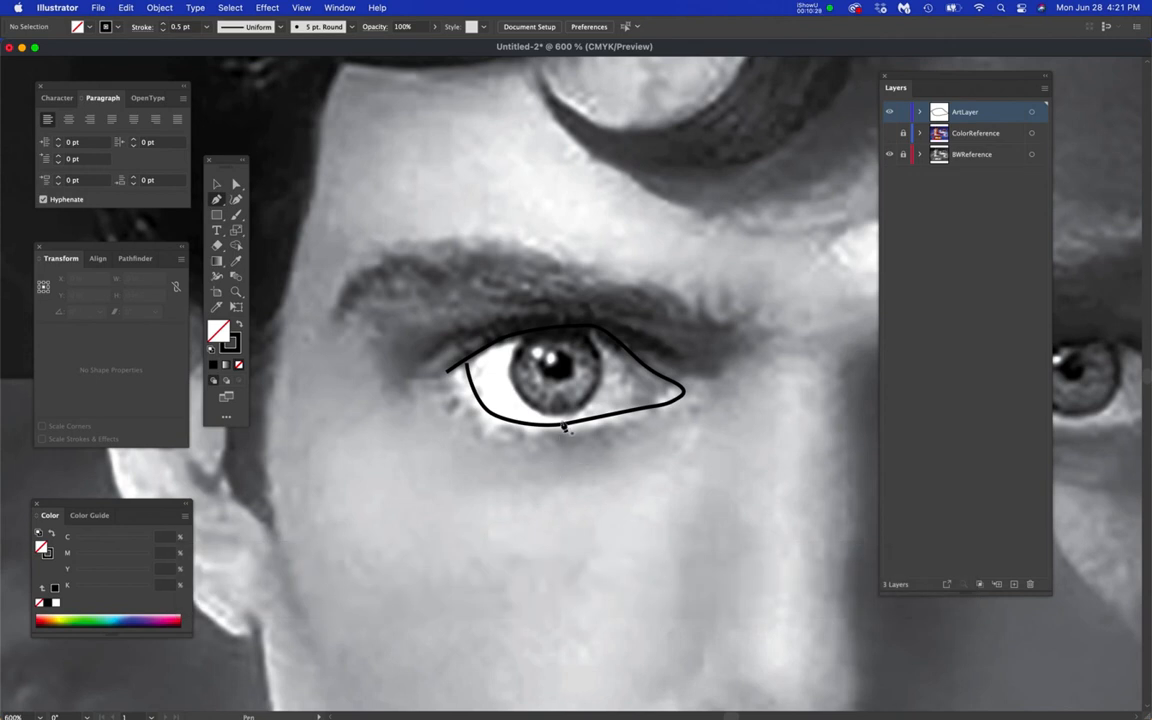
scroll(563, 425, "down", 2)
left_click_drag(639, 450, 585, 443)
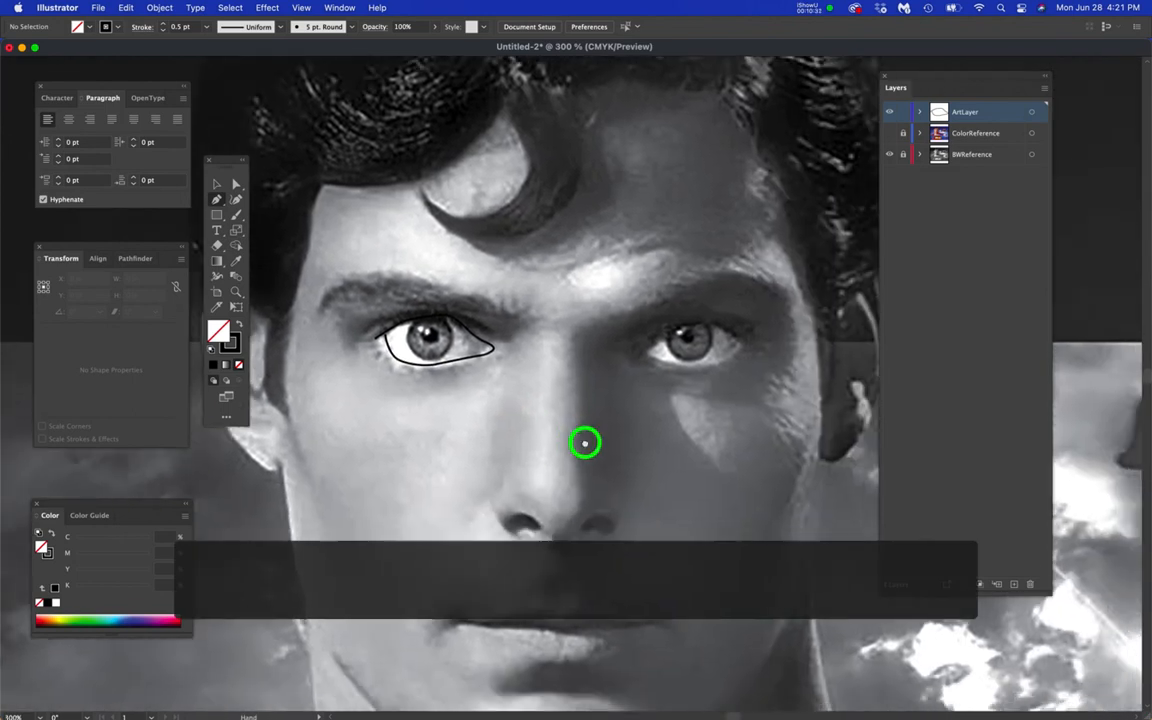
left_click(889, 154)
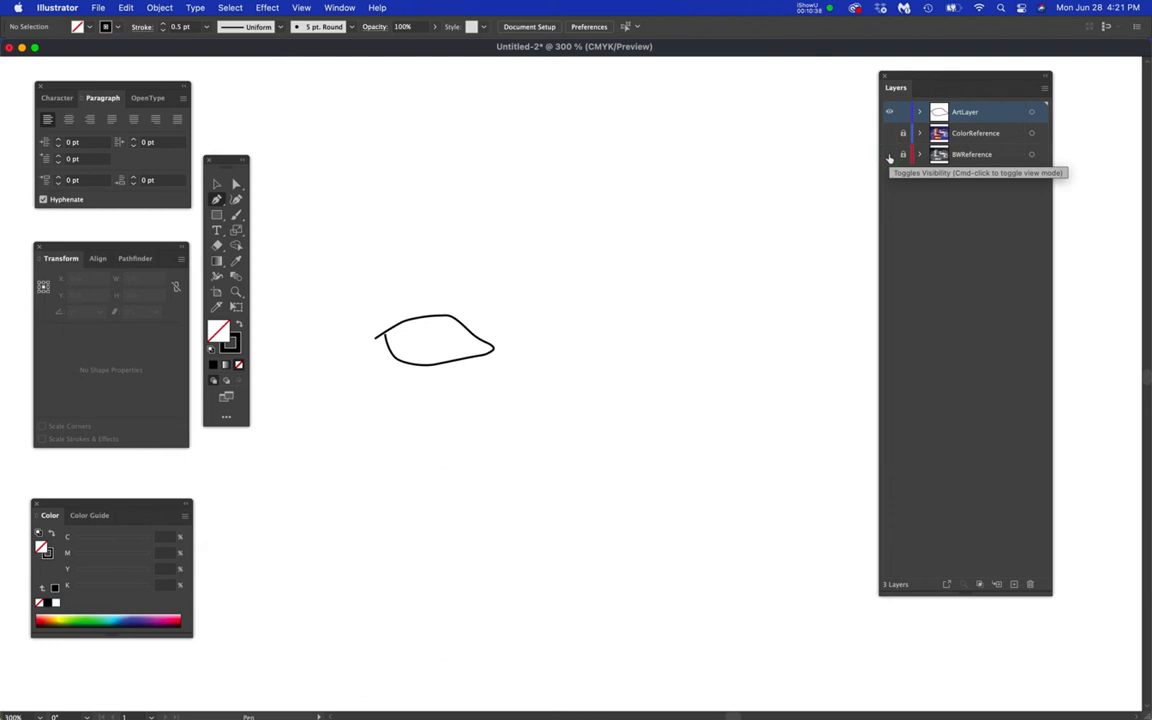
left_click(889, 154)
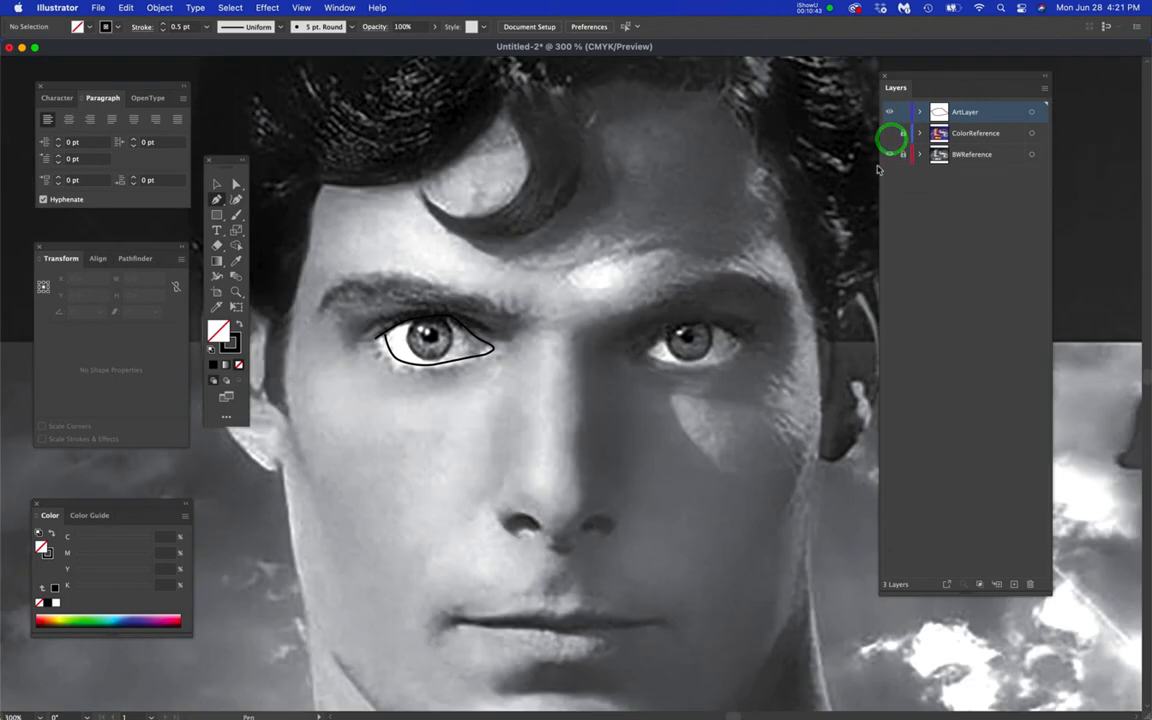
left_click(889, 133)
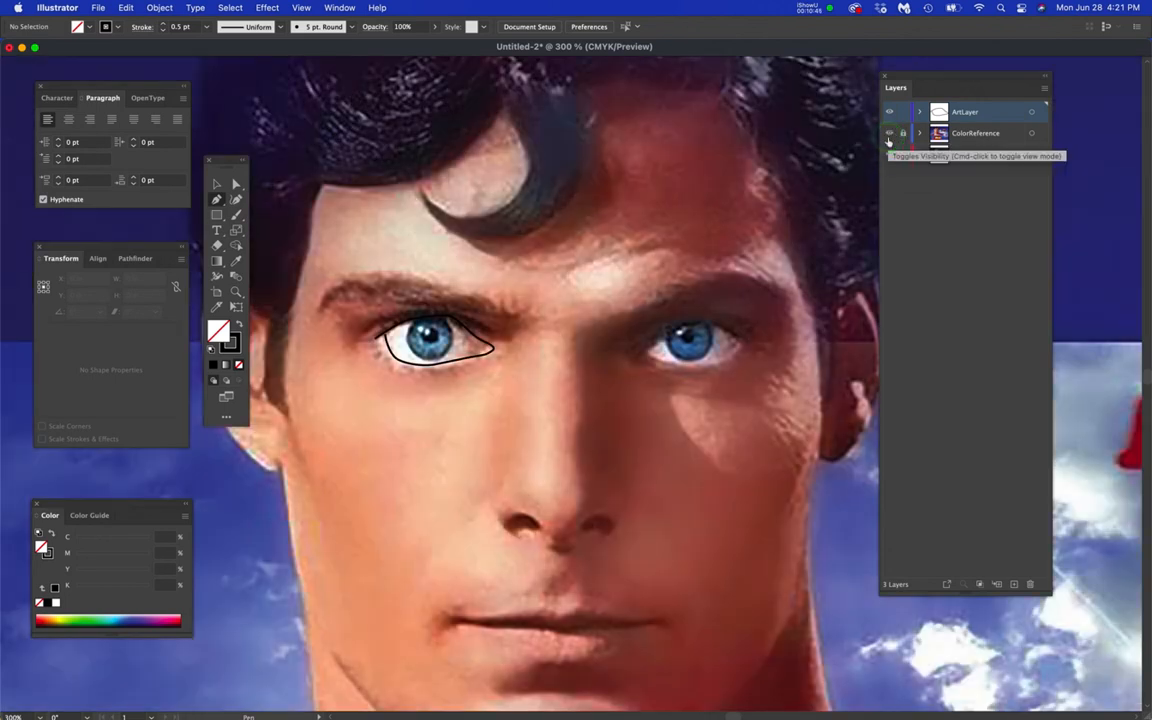
left_click(889, 135)
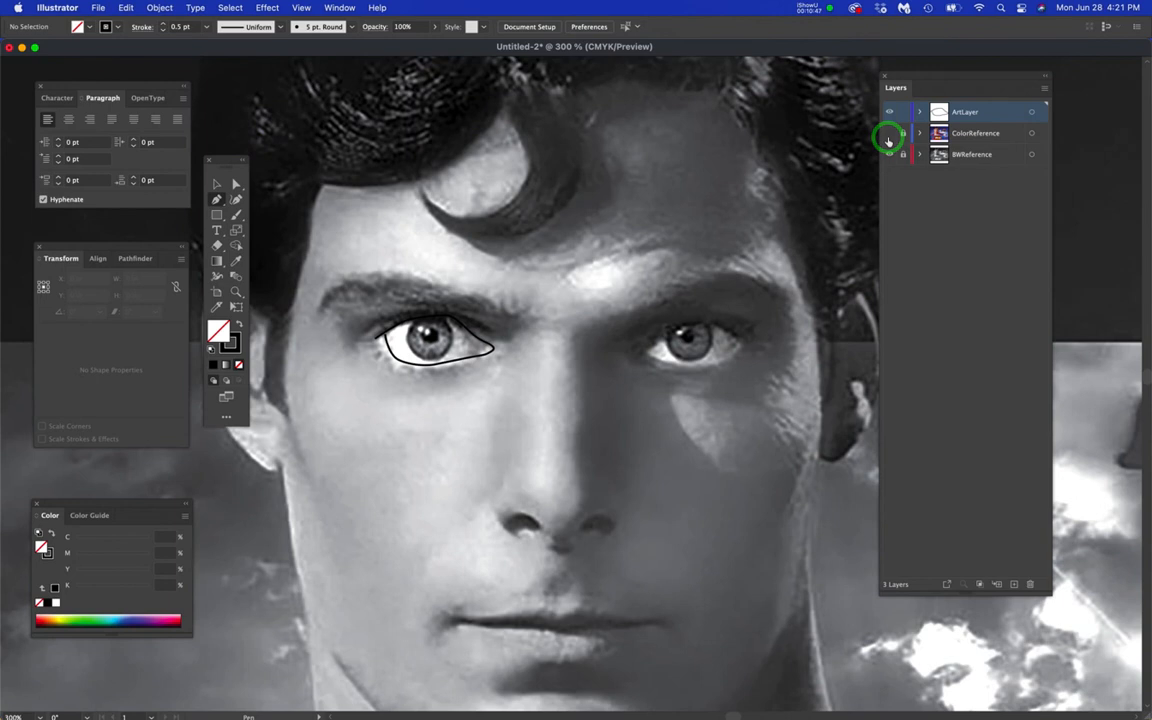
left_click(889, 111)
left_click(889, 111)
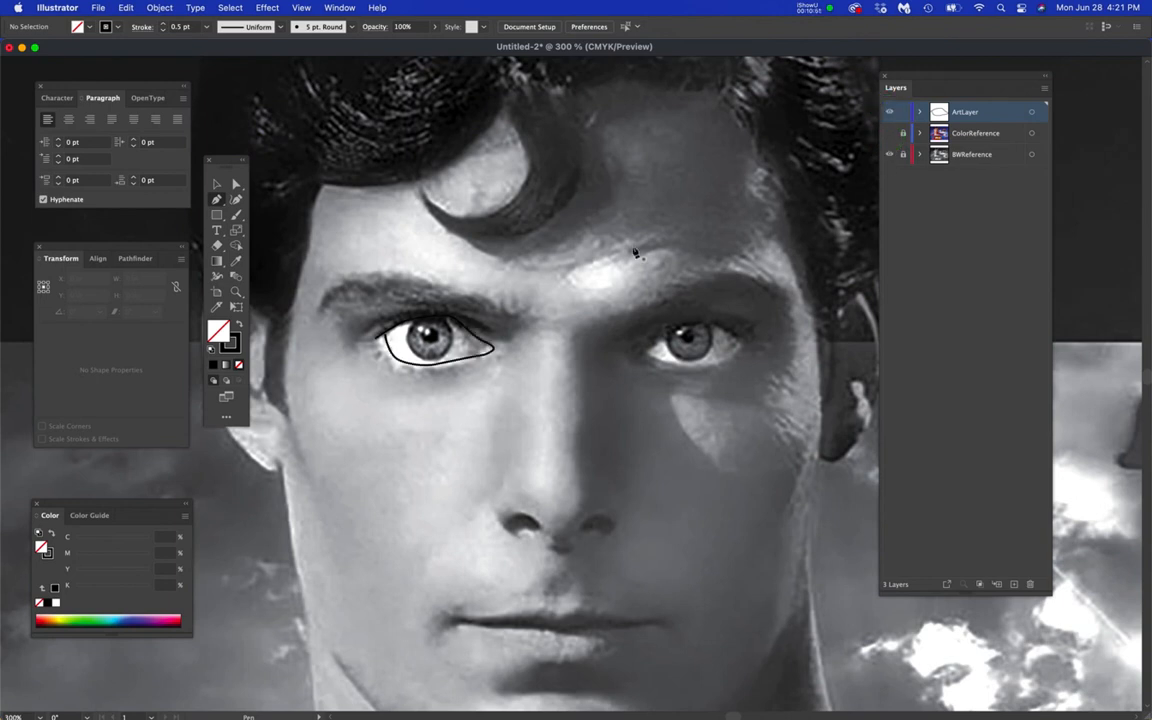